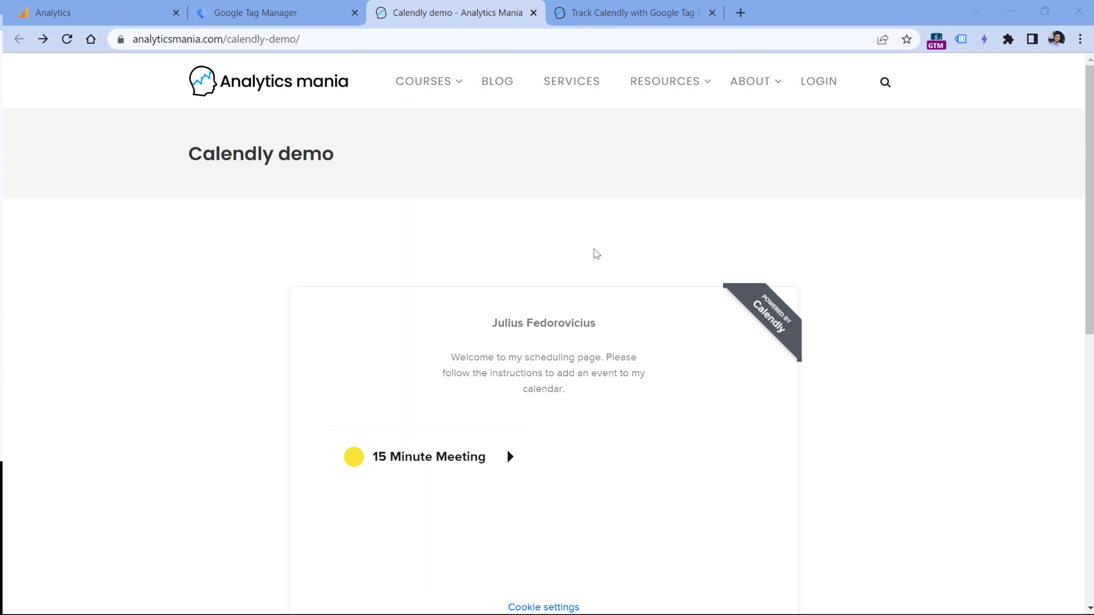
- Scroll through the Calendly demo's embedded scheduler, then switch to the 'Track Calendly with Google Tag Manager' tutorial
scroll(595, 253, down, 3)
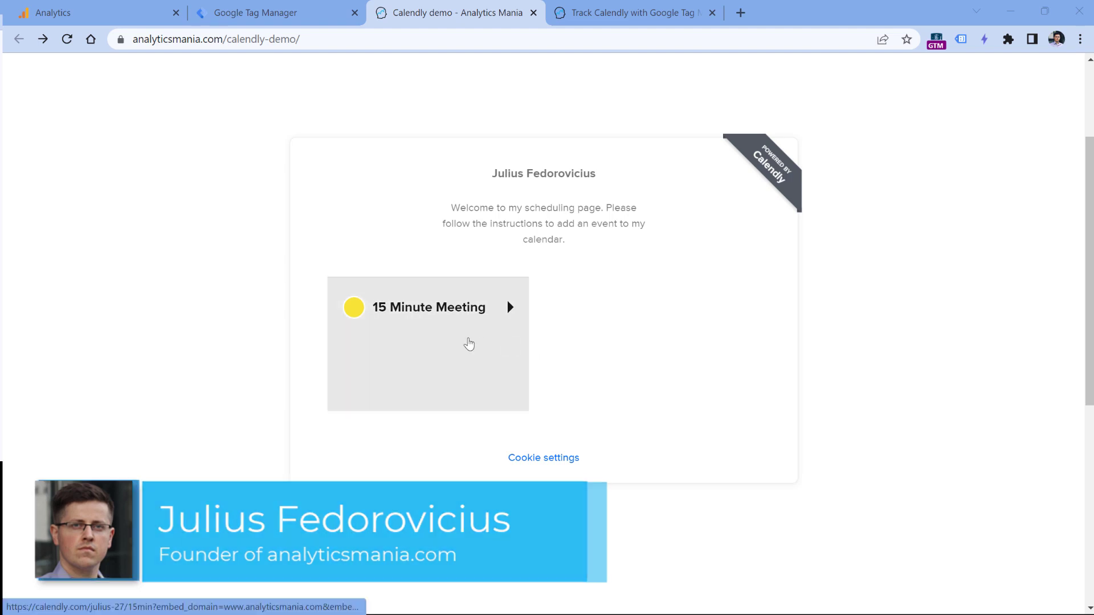
scroll(542, 281, up, 3)
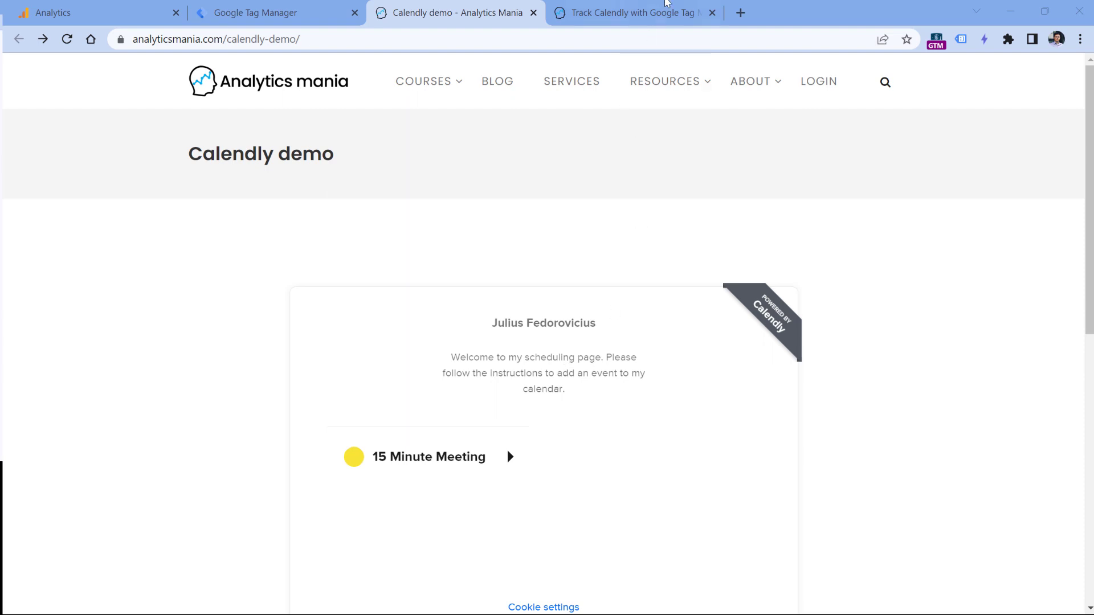
click(666, 11)
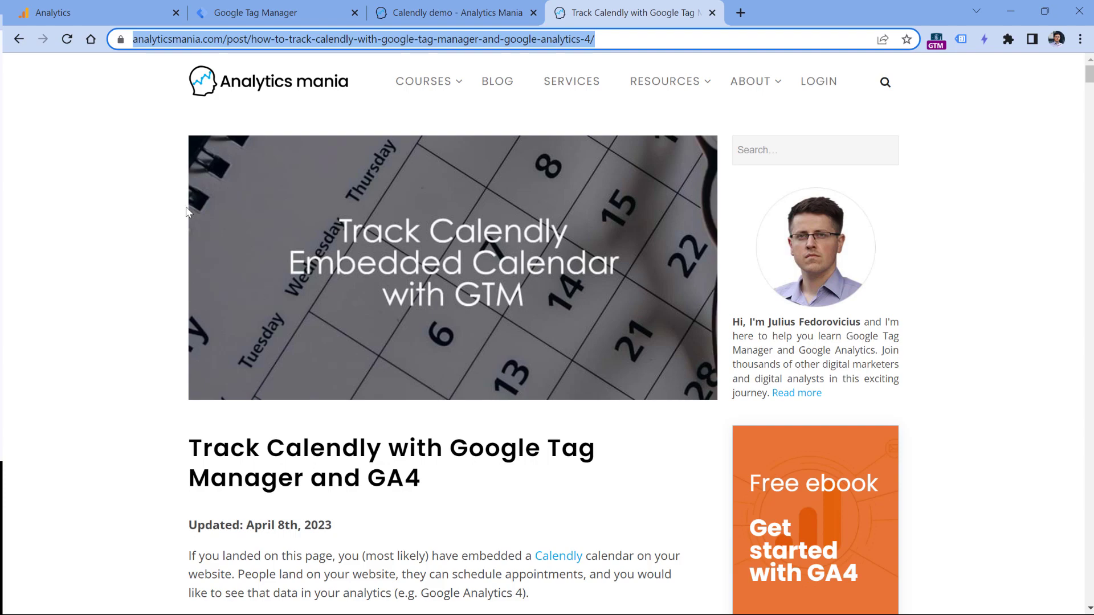
- Select the whole script block under 'Listener code' and copy it
scroll(169, 240, down, 20)
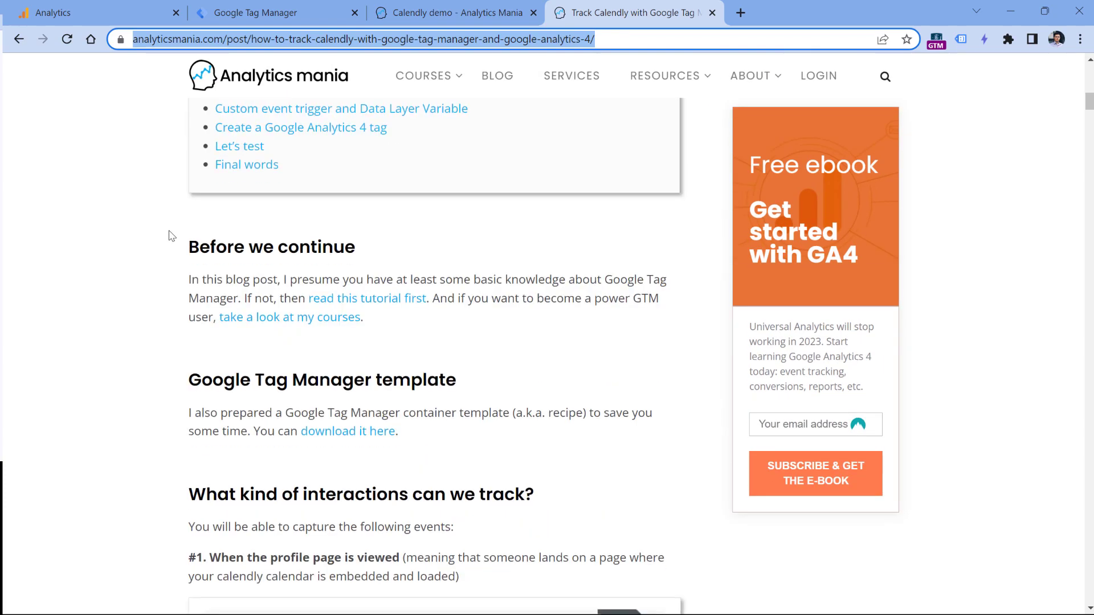
scroll(169, 236, down, 20)
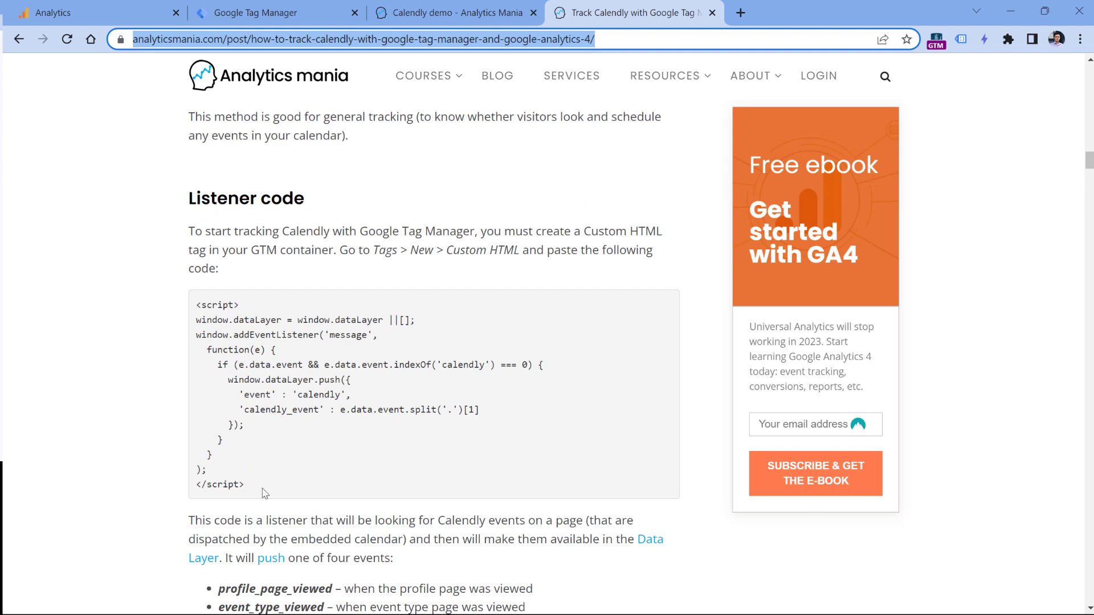
drag(246, 485, 198, 308)
right_click(207, 306)
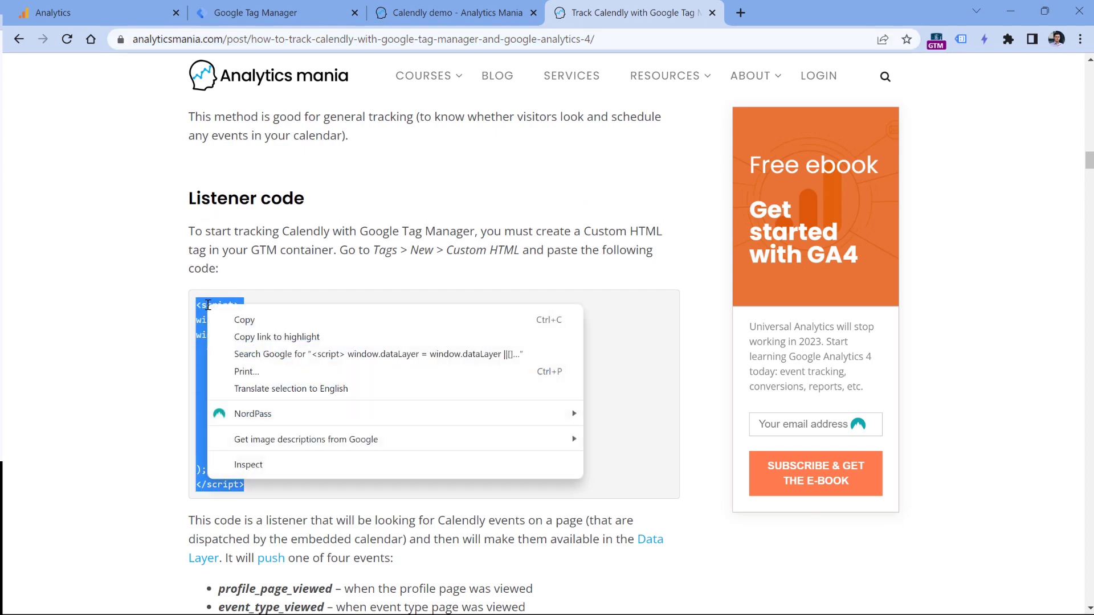
click(247, 322)
- Create a new Custom HTML tag containing the pasted Calendly listener code
click(263, 8)
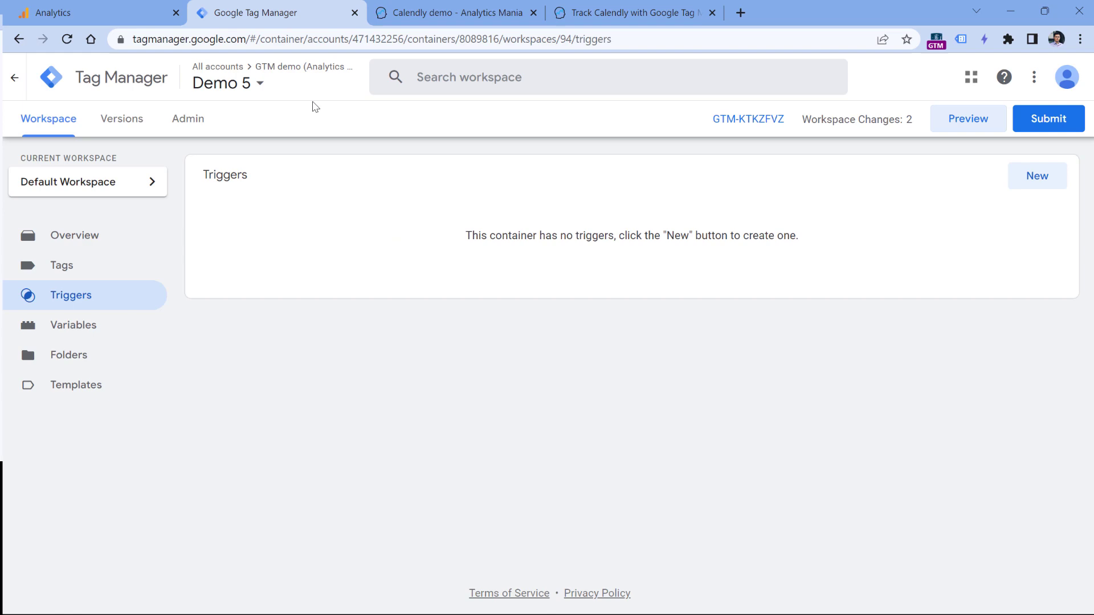
click(60, 265)
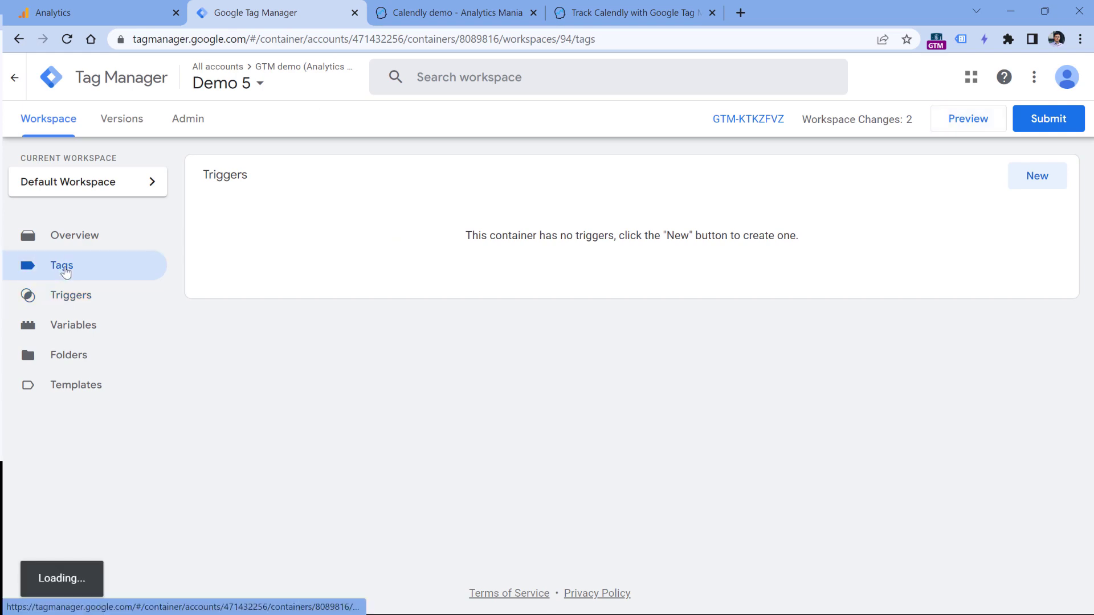
click(1053, 174)
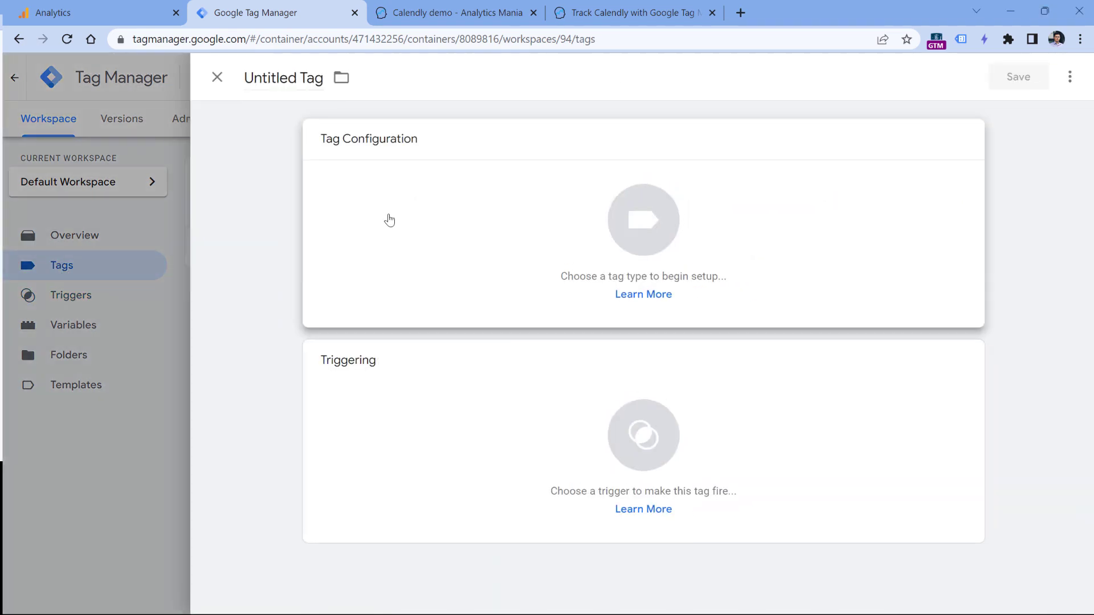
click(386, 220)
scroll(707, 399, down, 1)
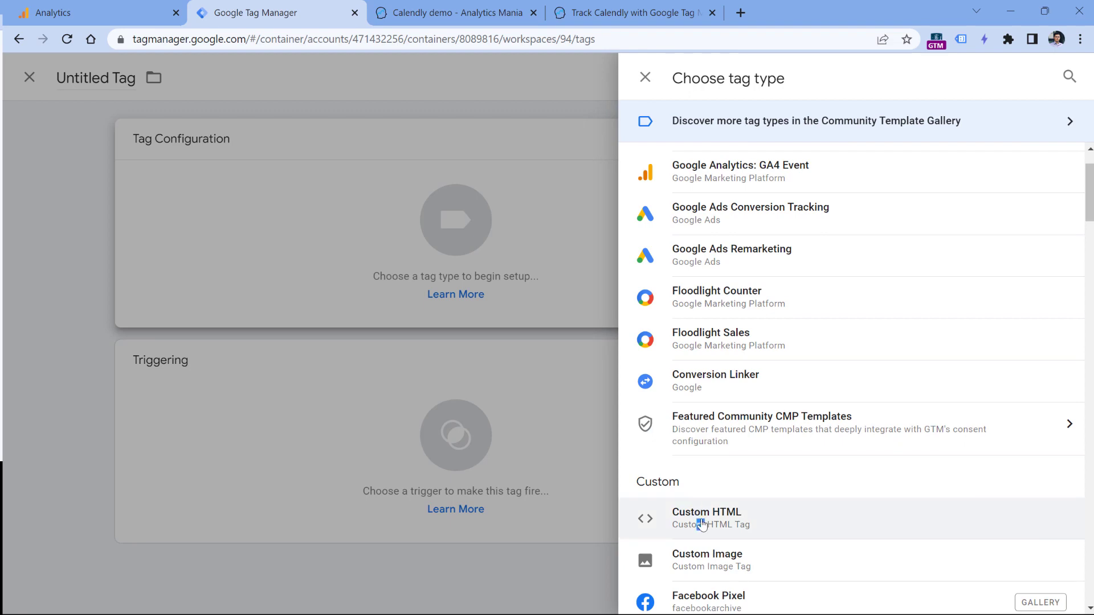
click(702, 520)
click(443, 318)
key(ctrl+v)
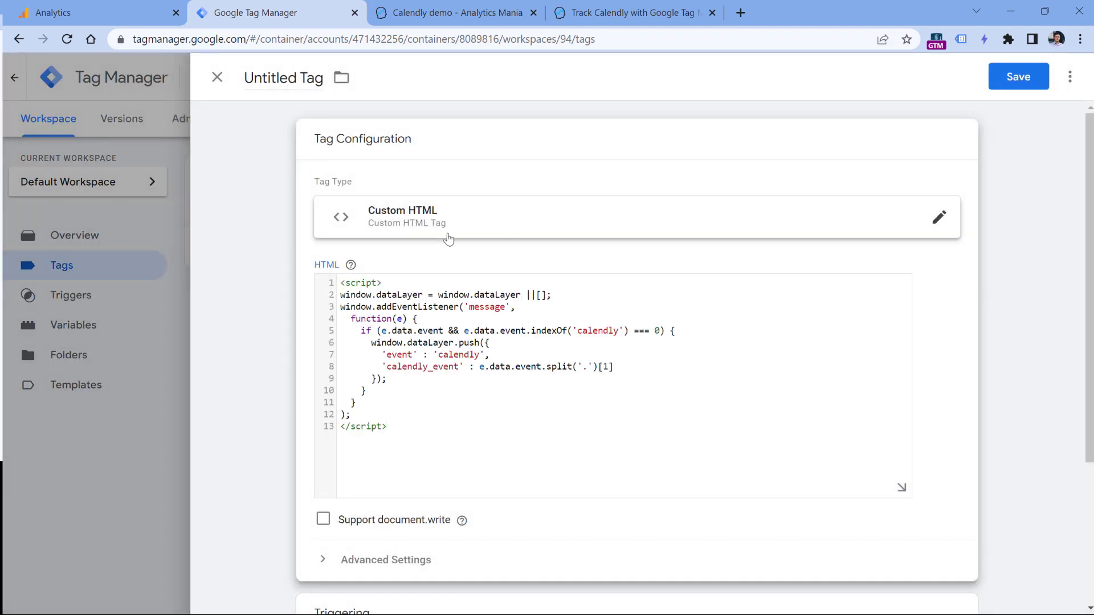
- Fire the tag on All Pages, name it 'cHTML - Calendly listener', and save it
scroll(449, 239, down, 2)
scroll(449, 240, down, 1)
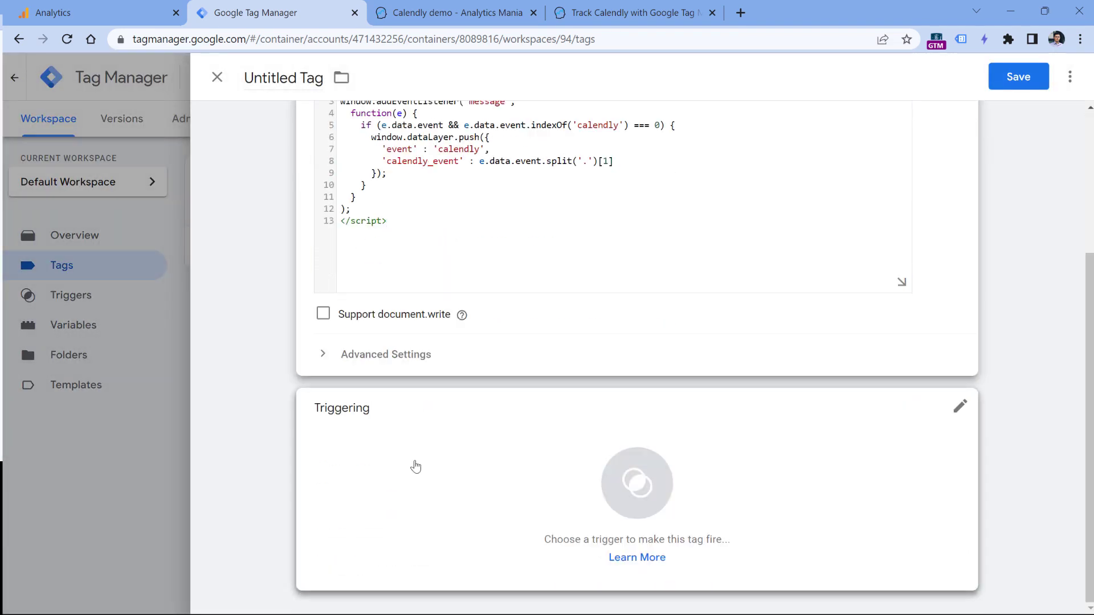
click(386, 444)
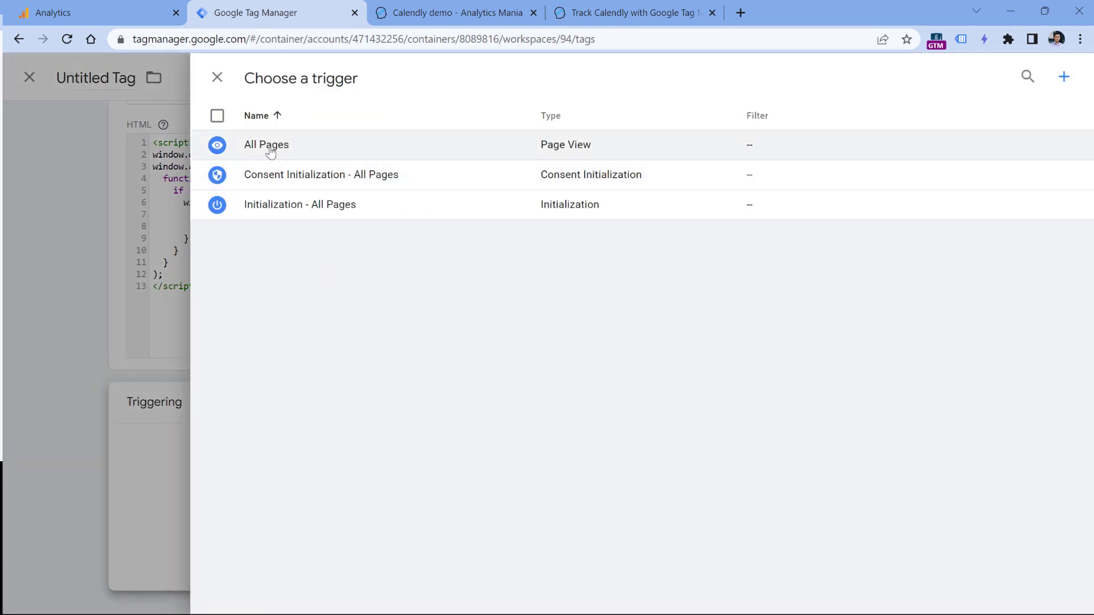
click(271, 151)
click(288, 79)
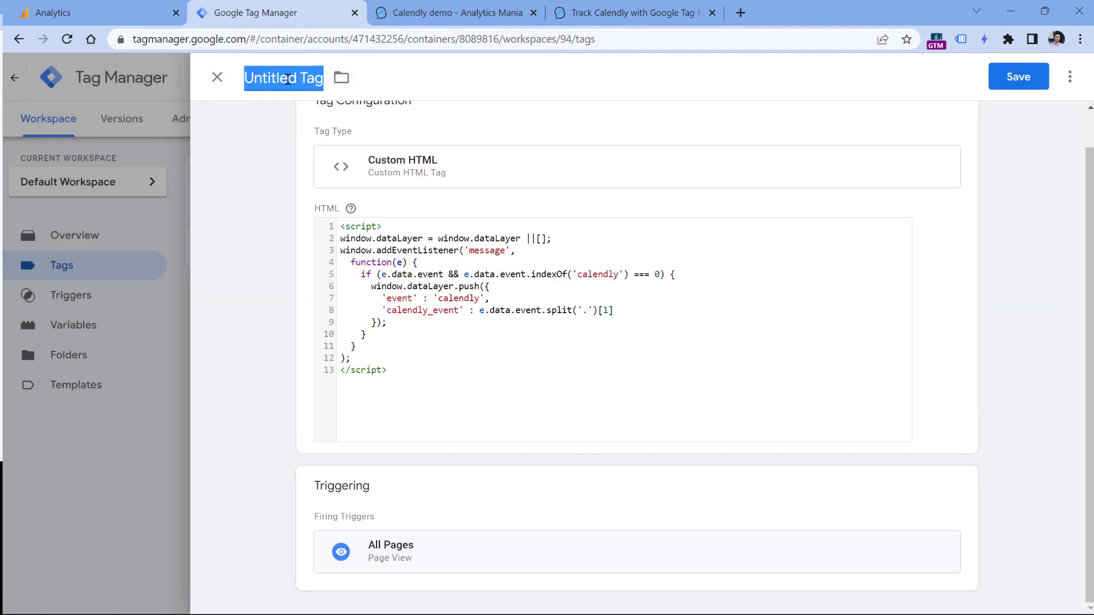
text(cHTML)
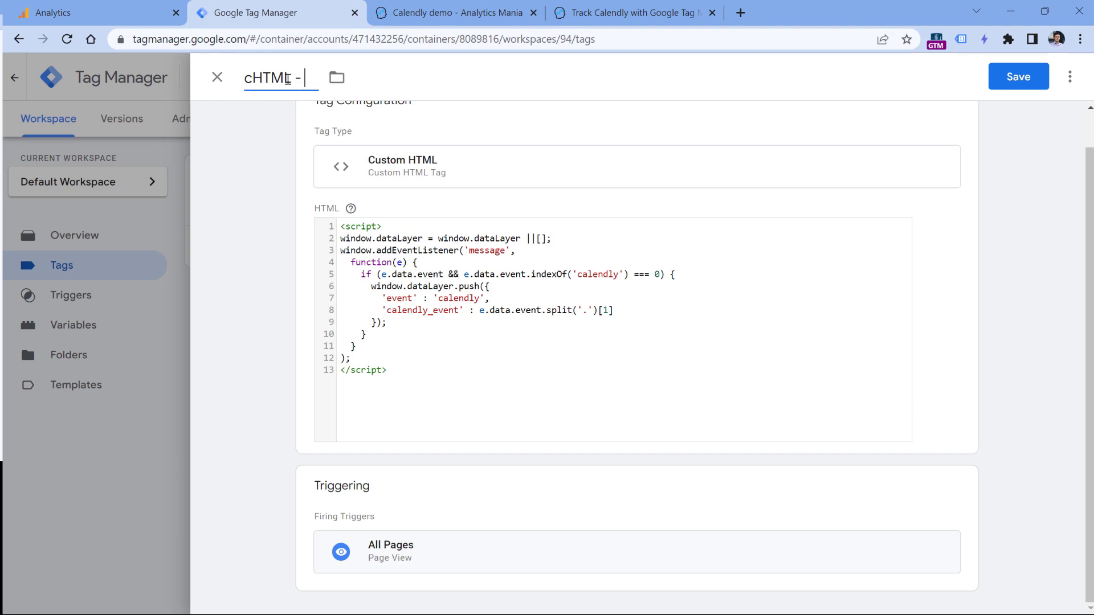
text( - Calendly listener)
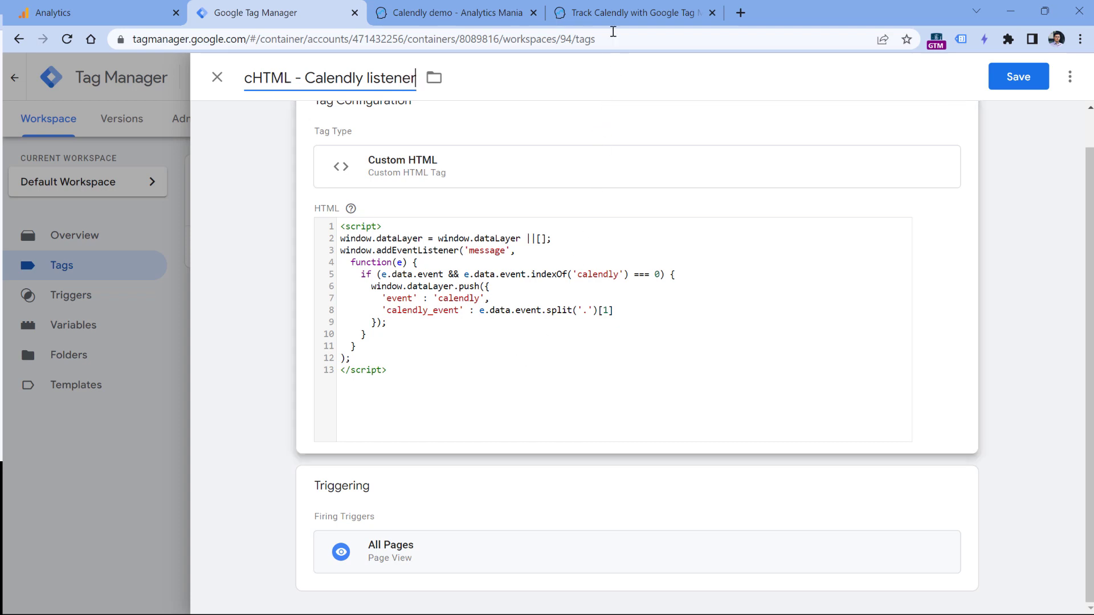
click(450, 12)
scroll(456, 430, down, 3)
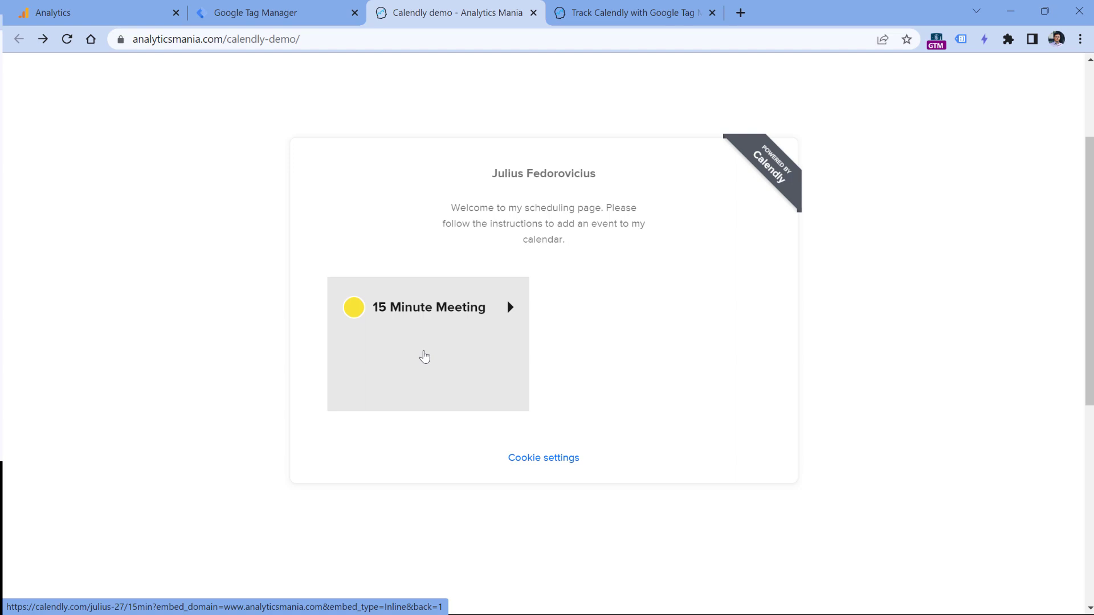
click(313, 19)
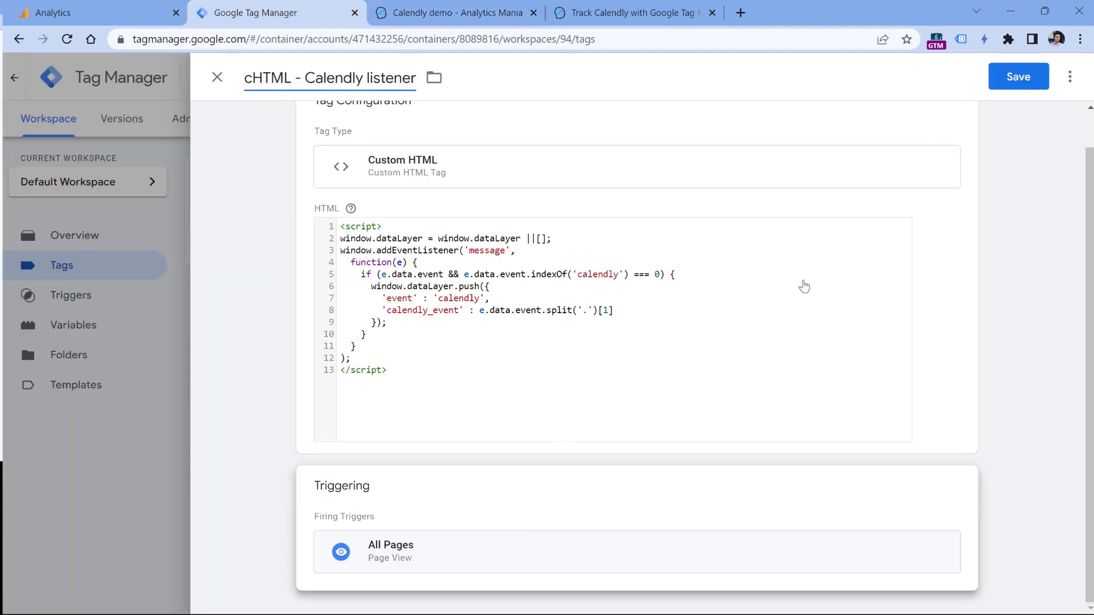
click(1024, 78)
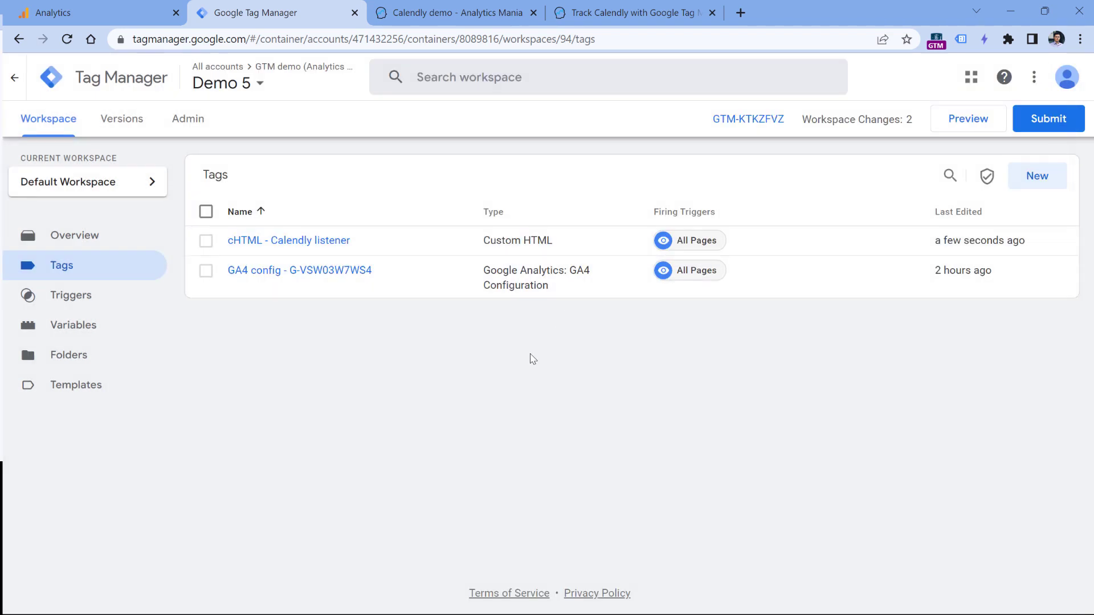
- Start Preview and connect Tag Assistant to the pasted Calendly demo page URL
click(972, 121)
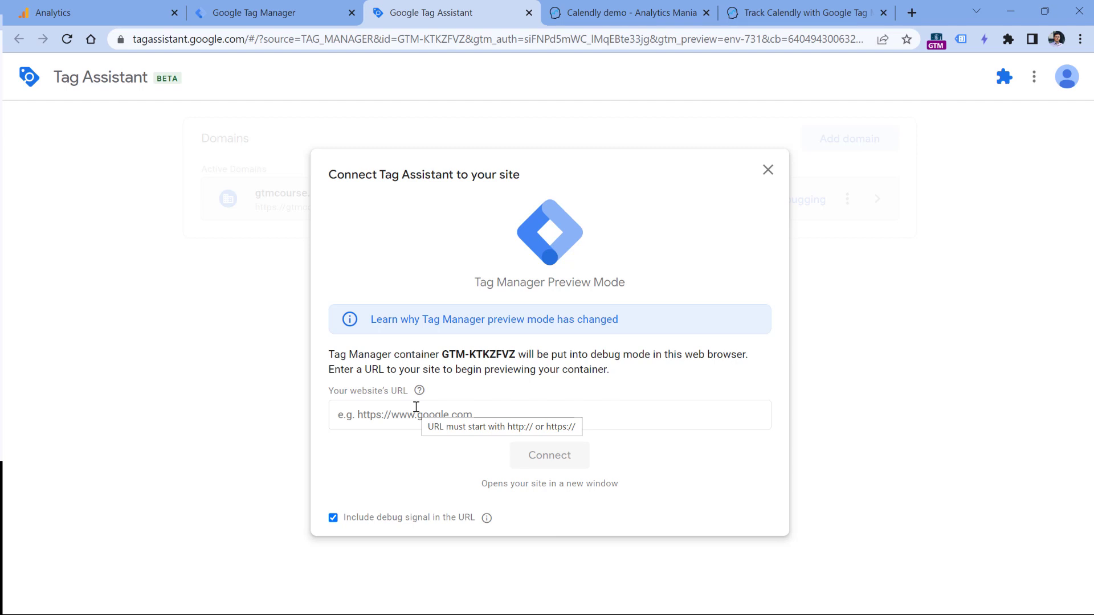
click(456, 410)
key(ctrl+v)
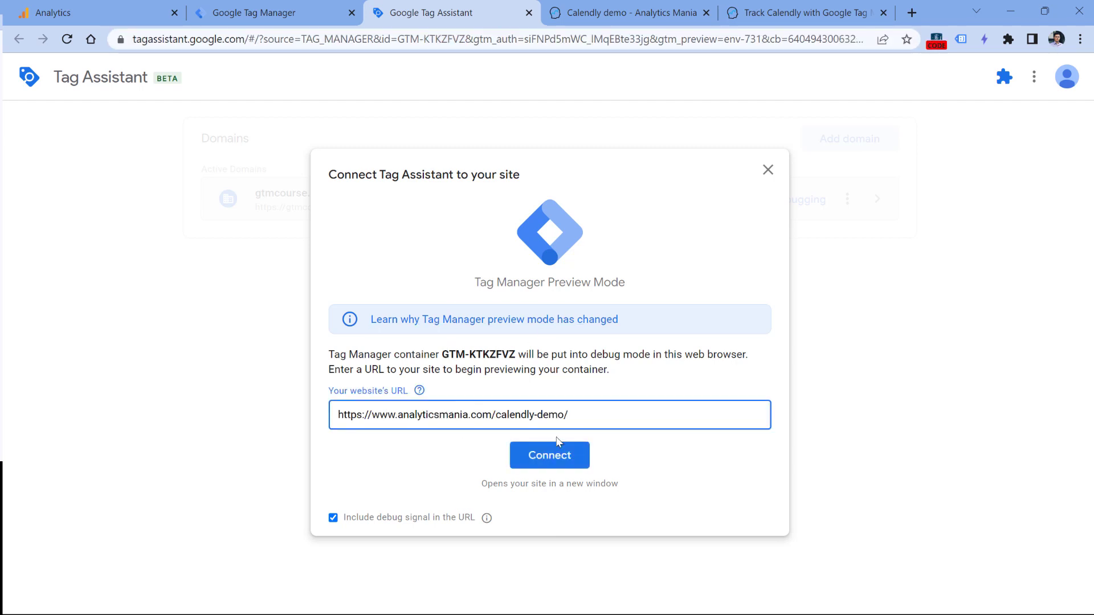
click(548, 459)
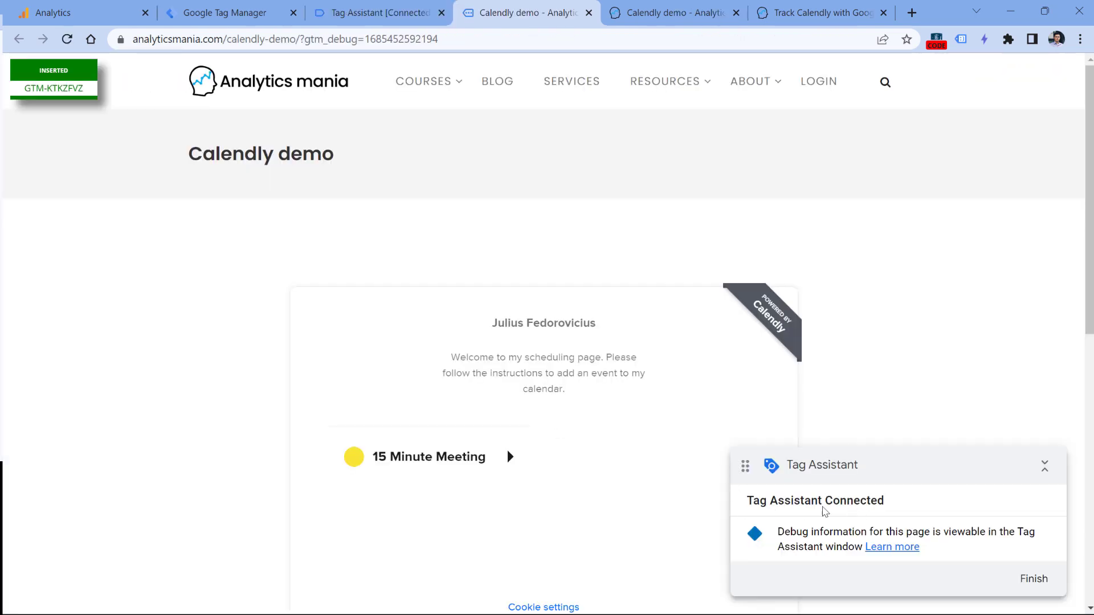
key(ctrl+shift+Tab)
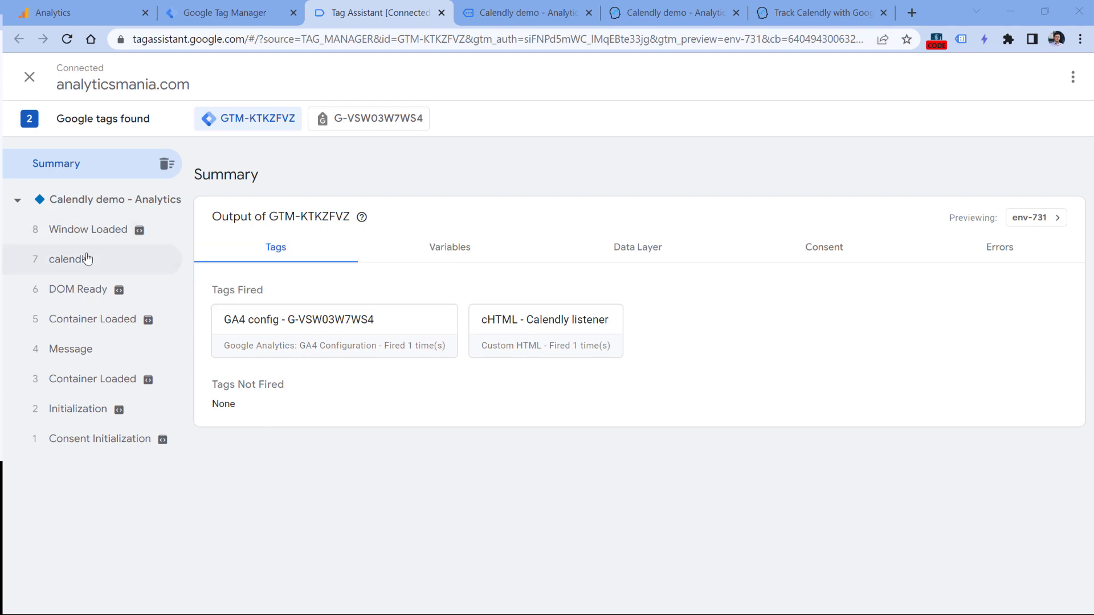
- Inspect the calendly event's dataLayer push, noting the calendly_event key and profile_page_viewed value
click(69, 264)
click(1067, 253)
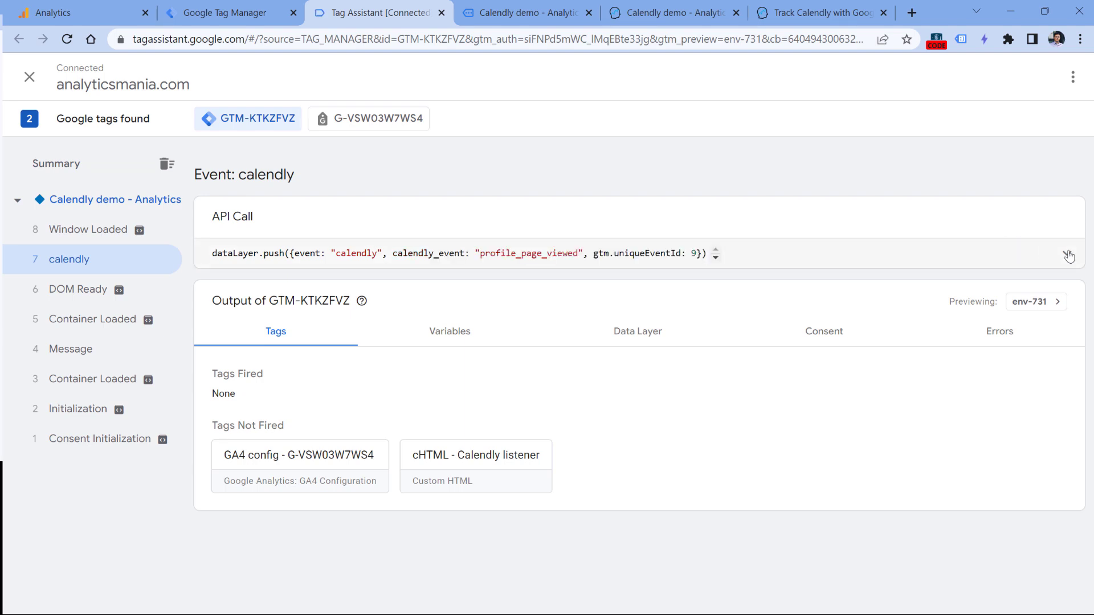
drag(242, 256, 707, 257)
click(655, 258)
double_click(354, 257)
double_click(430, 254)
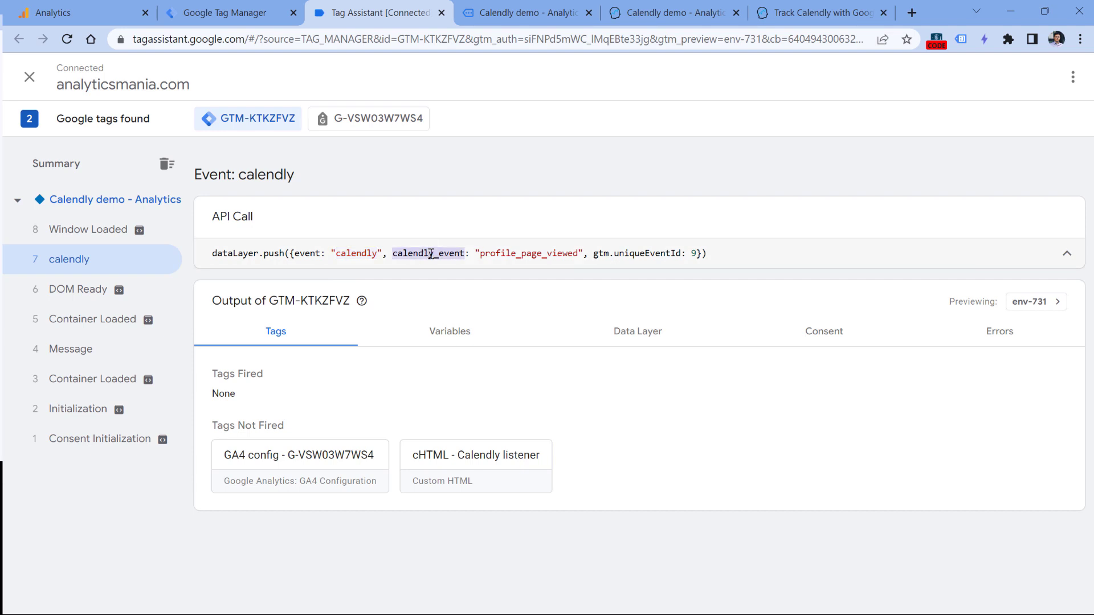
double_click(494, 255)
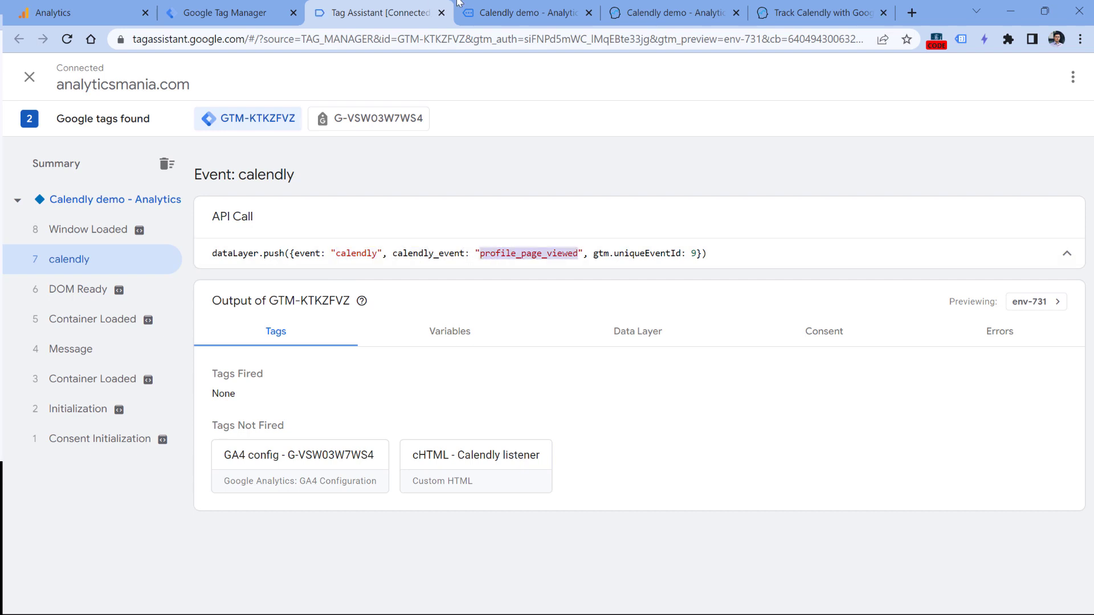
- Open the 15 Minute Meeting booking page and check the newest calendly event
click(522, 13)
scroll(438, 208, down, 3)
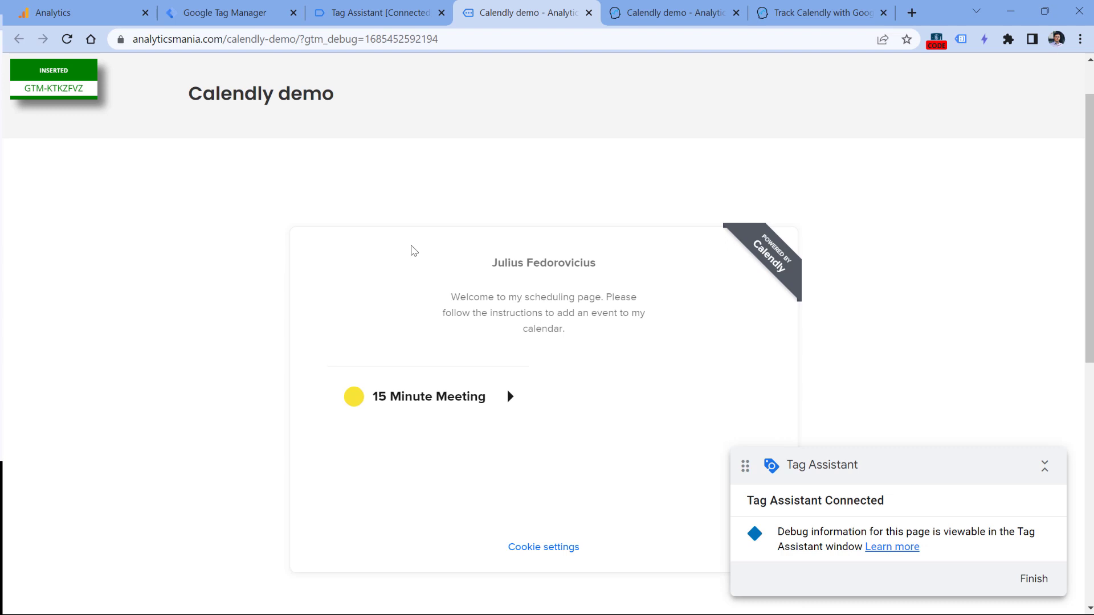
click(431, 323)
key(ctrl+shift+Tab)
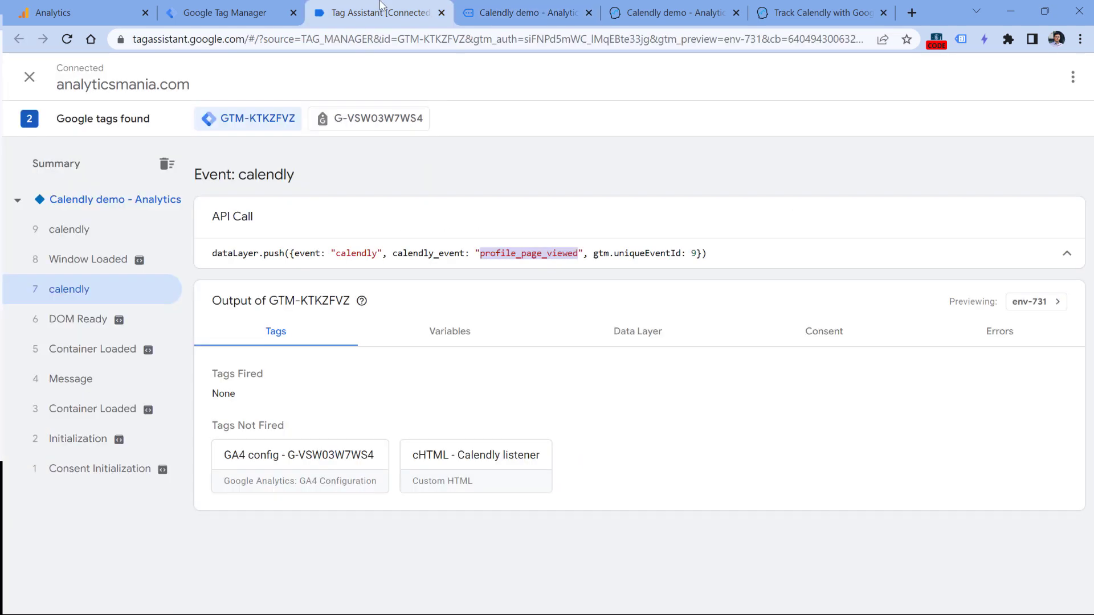
click(70, 233)
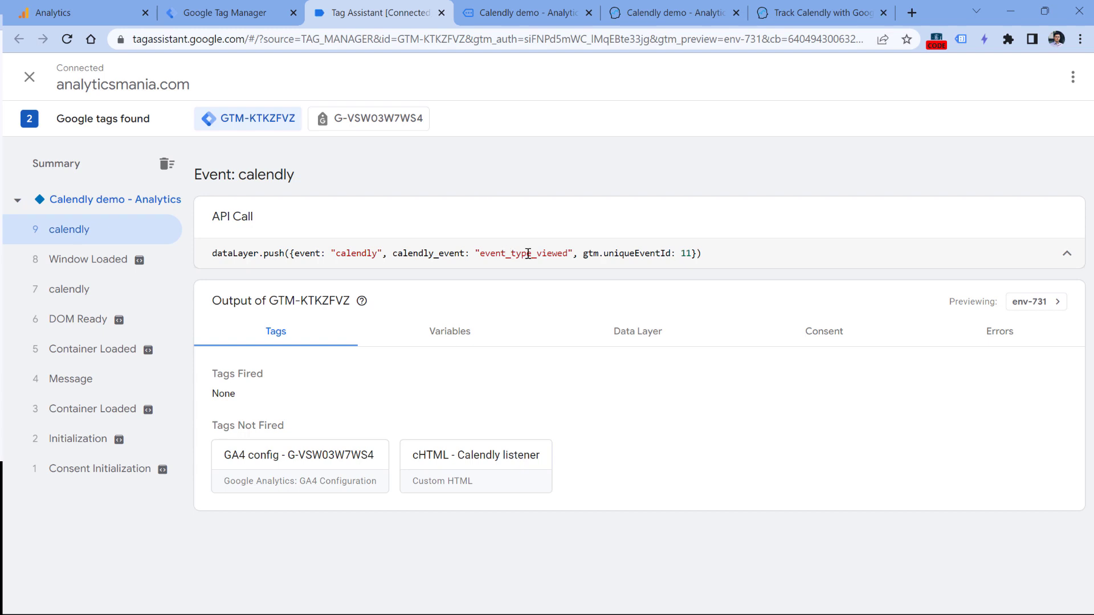
- Pick May 31 at 09:00 and inspect the resulting calendly event's dataLayer push
key(ctrl+Tab)
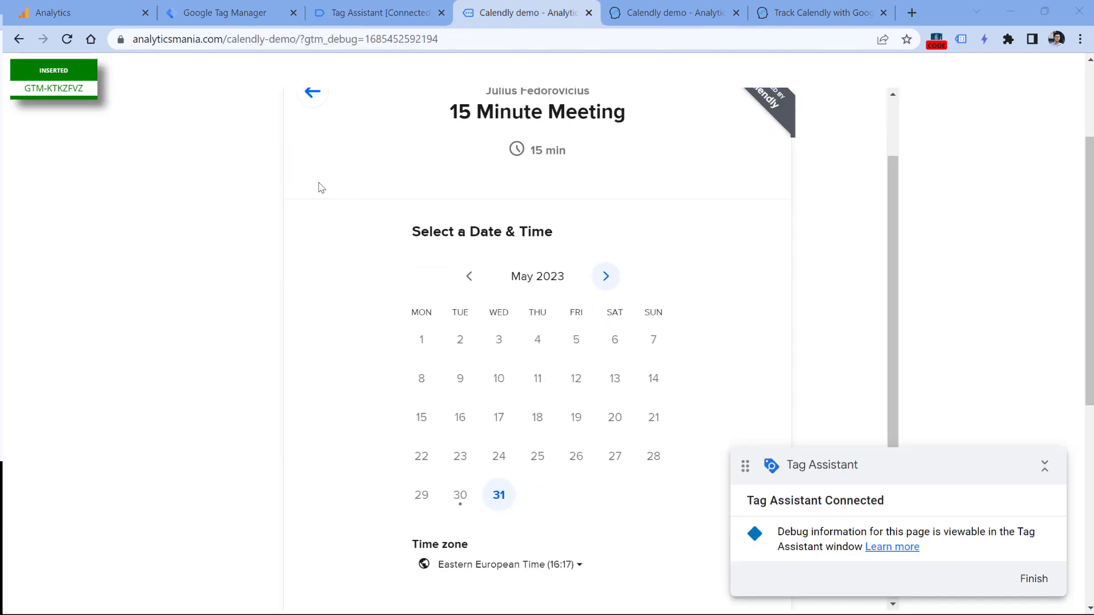
scroll(318, 186, down, 1)
click(498, 431)
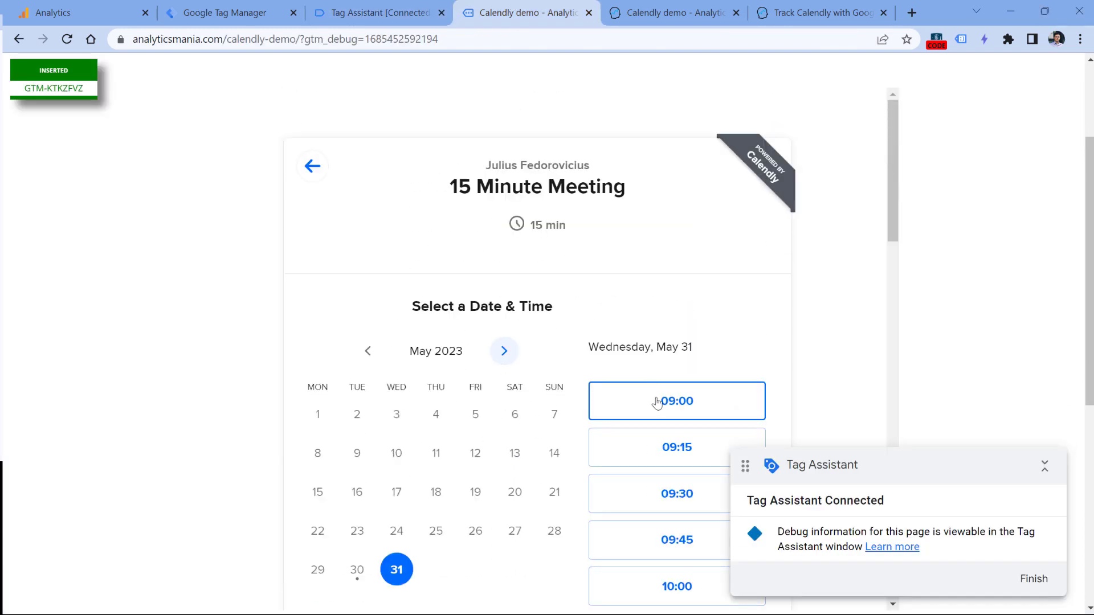
click(610, 400)
click(720, 403)
key(ctrl+shift+Tab)
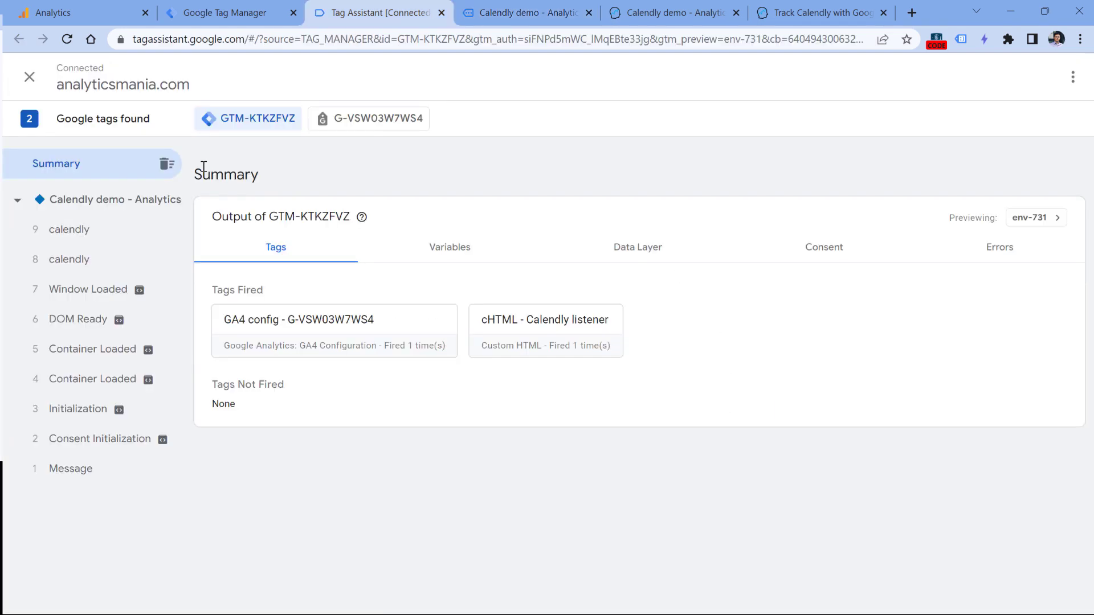
click(104, 233)
click(464, 245)
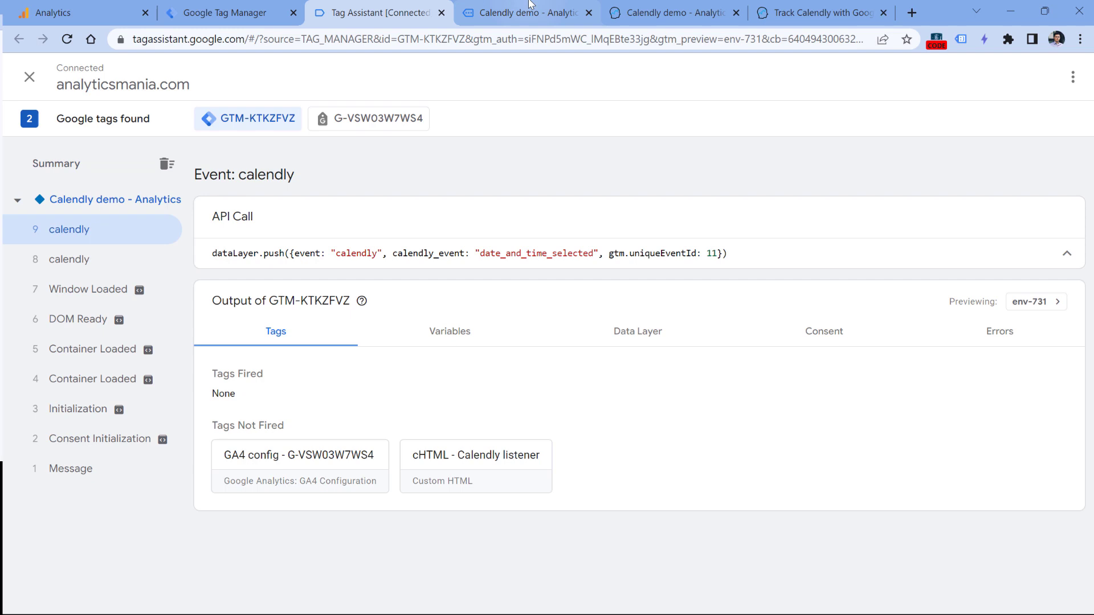
- Fill in the booking form's name and email fields and schedule the test meeting
click(524, 13)
scroll(516, 244, down, 2)
click(486, 250)
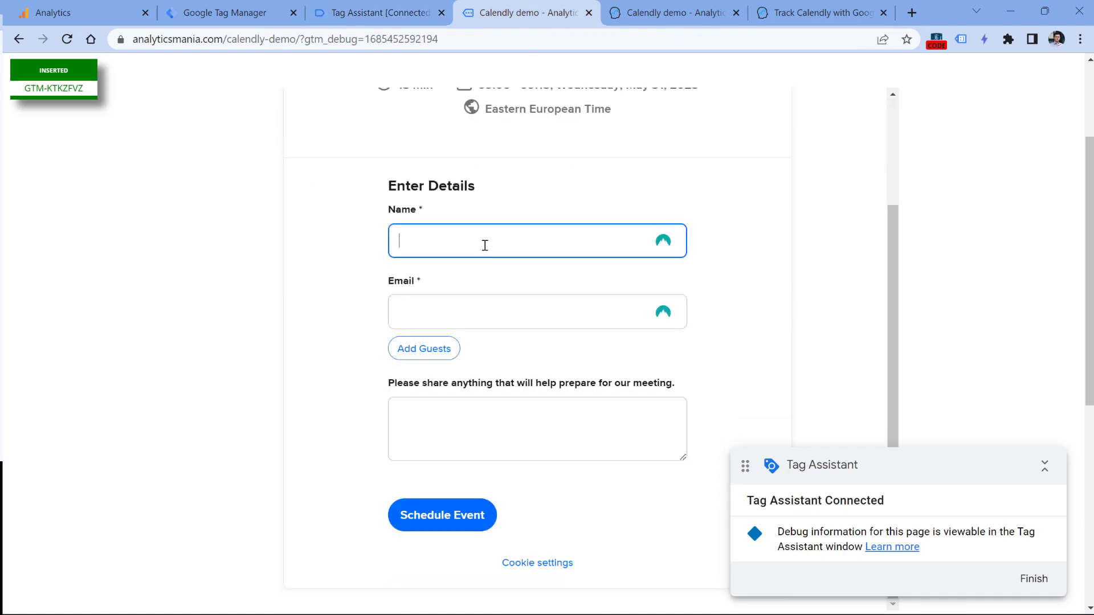
text(test@test.com)
key(Tab)
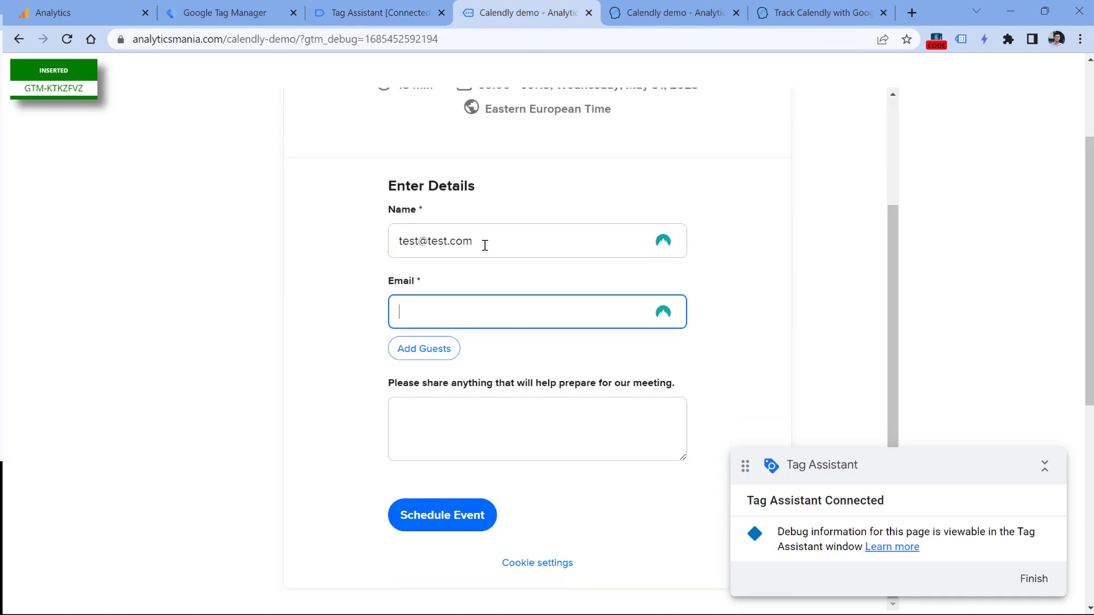
click(474, 250)
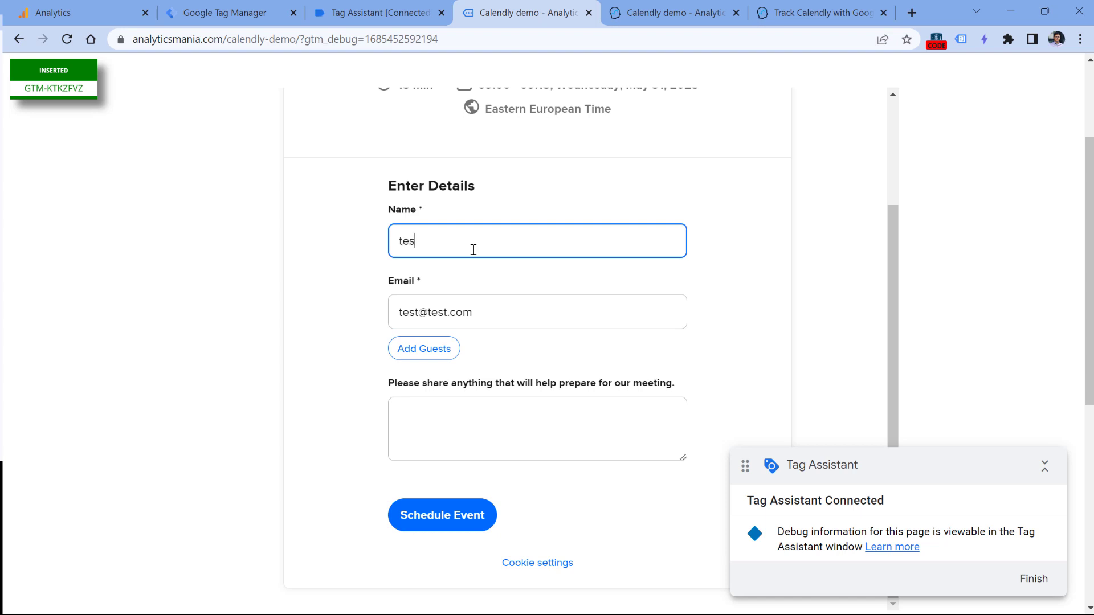
click(439, 514)
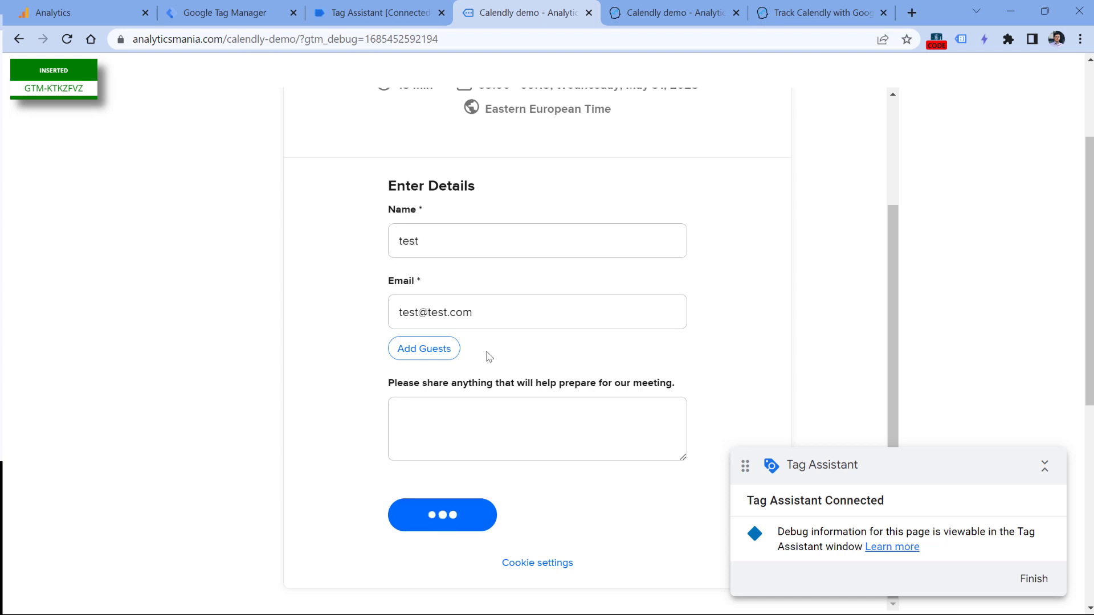
- Confirm the newest calendly event carries the event_scheduled value
click(389, 6)
click(74, 234)
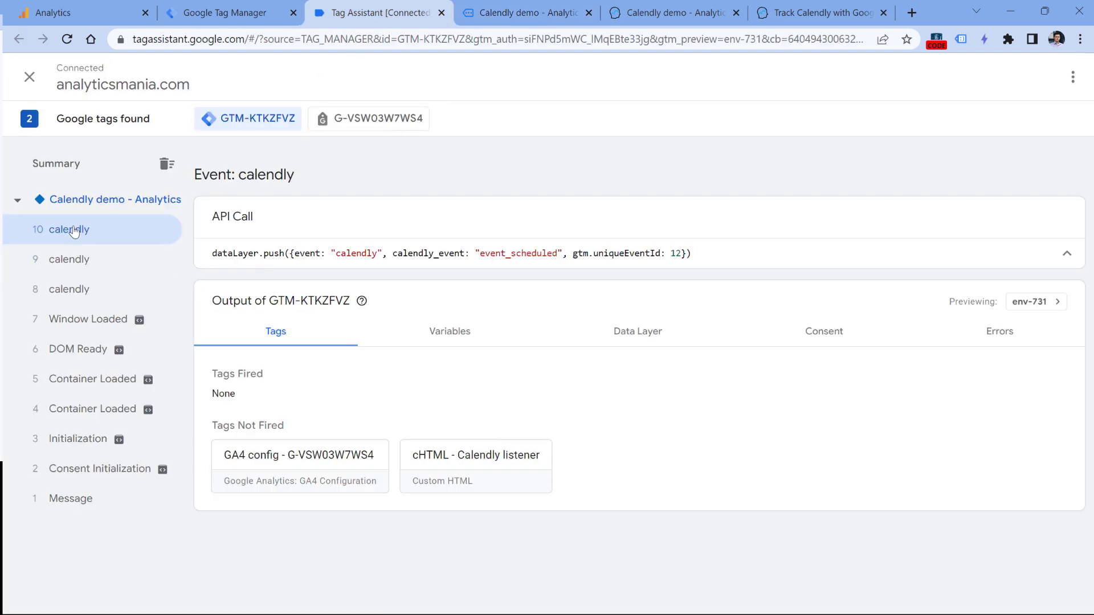
double_click(521, 255)
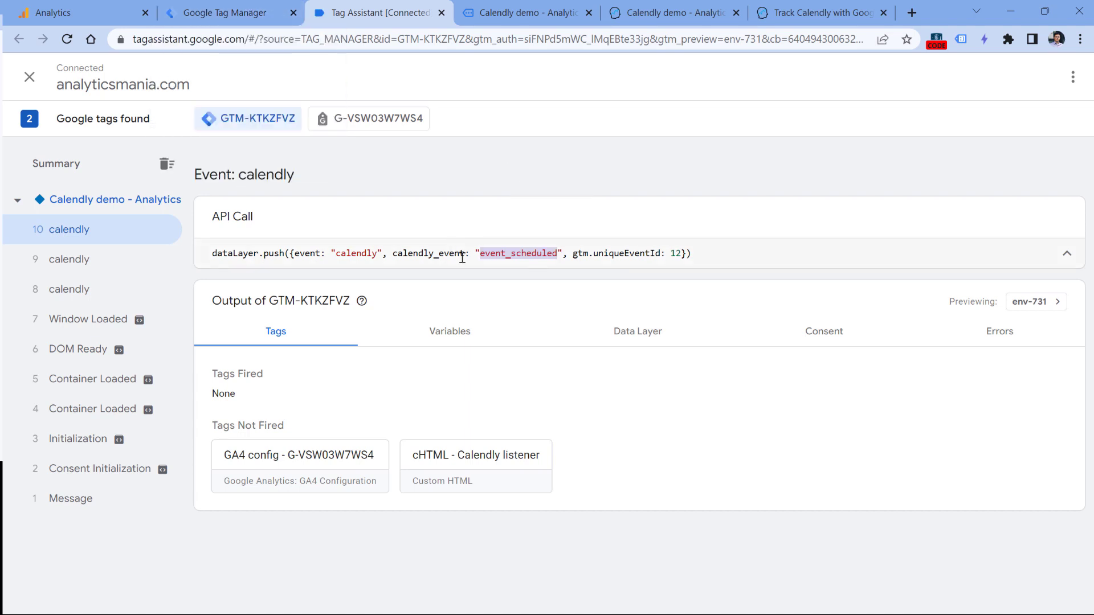
drag(479, 253, 558, 253)
click(558, 253)
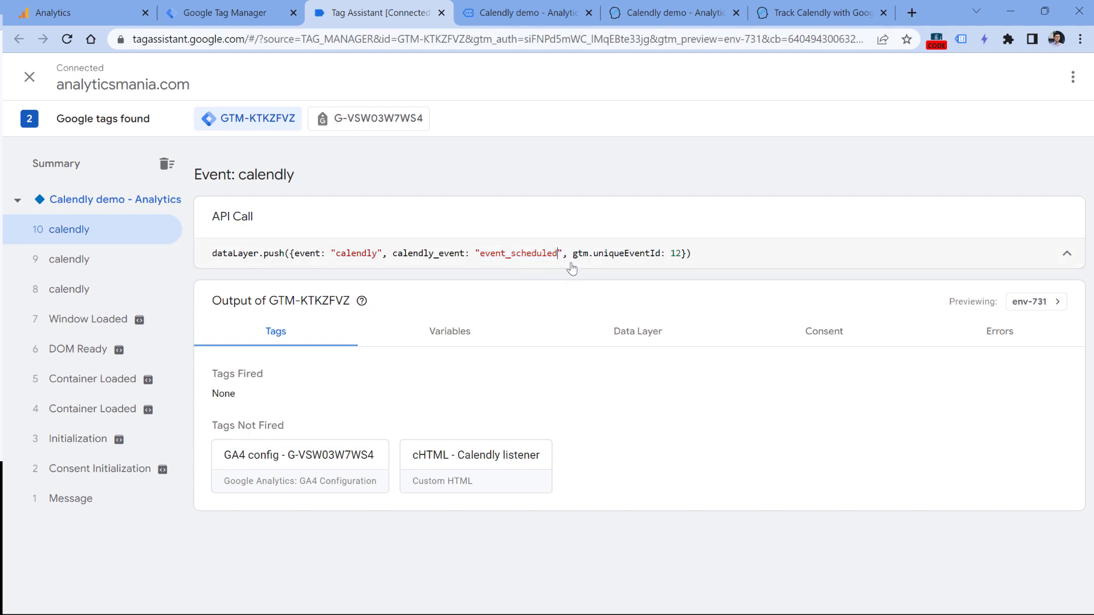
- Select the calendly_event key in the date_and_time_selected event to copy it
click(86, 263)
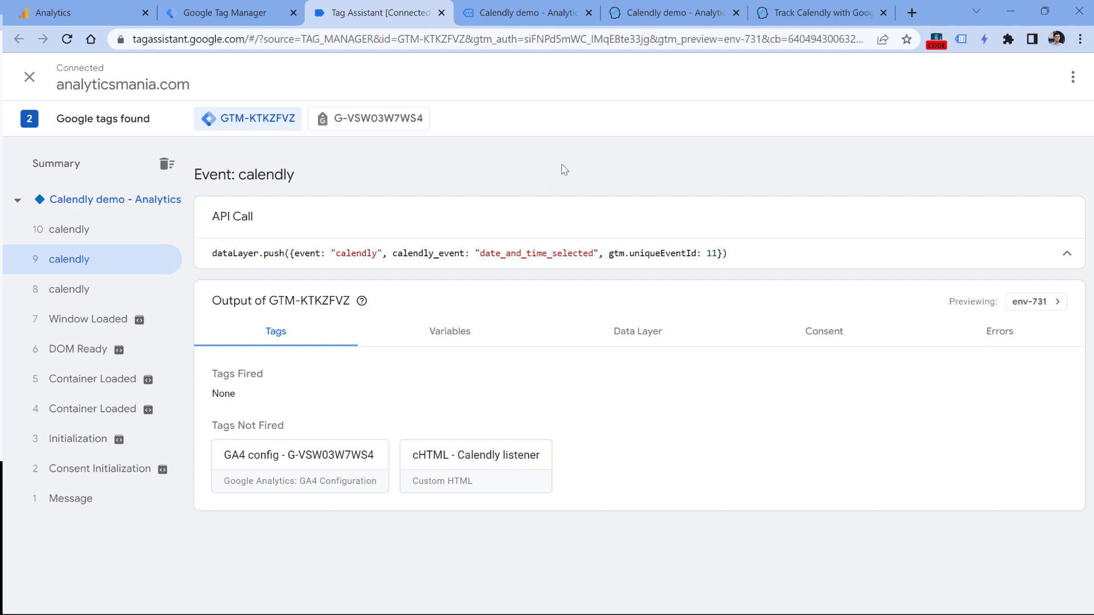
double_click(423, 253)
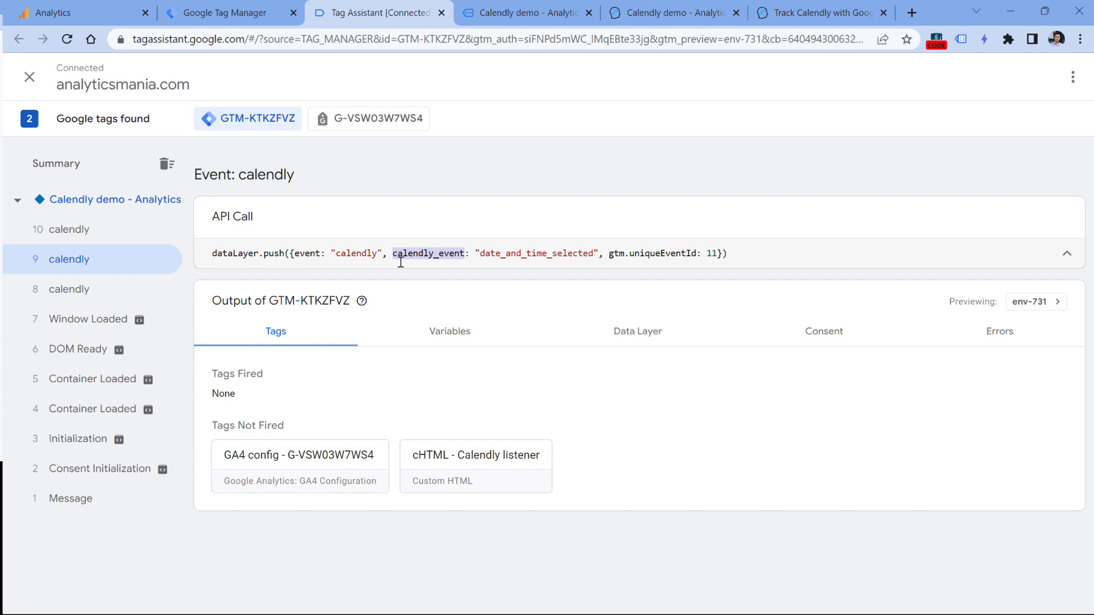
right_click(429, 254)
- Create a new Data Layer Variable reading the pasted calendly_event key
click(452, 267)
click(254, 6)
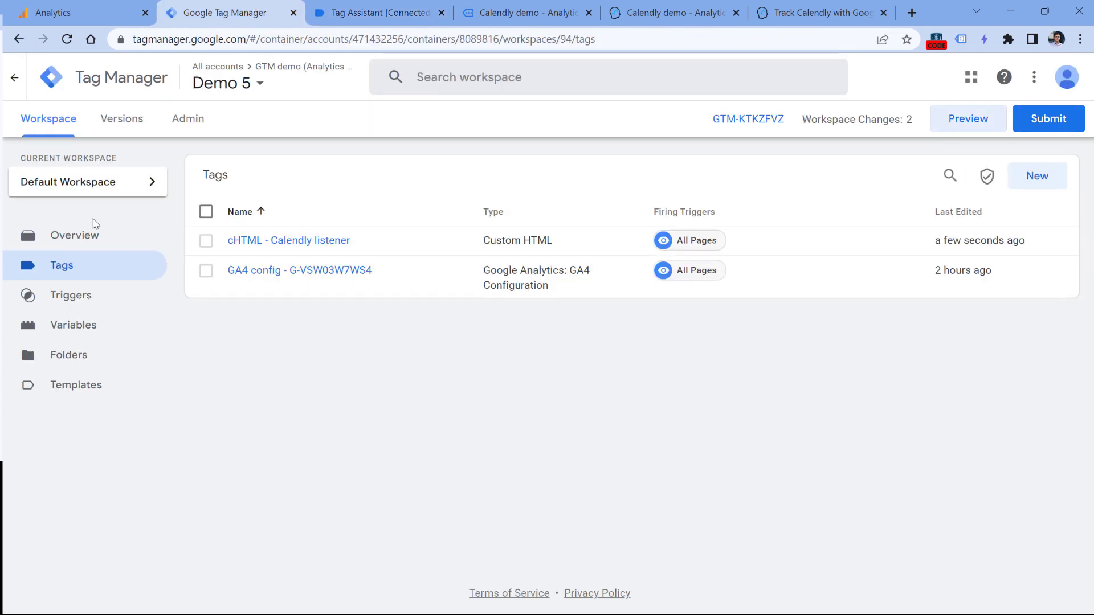
click(80, 326)
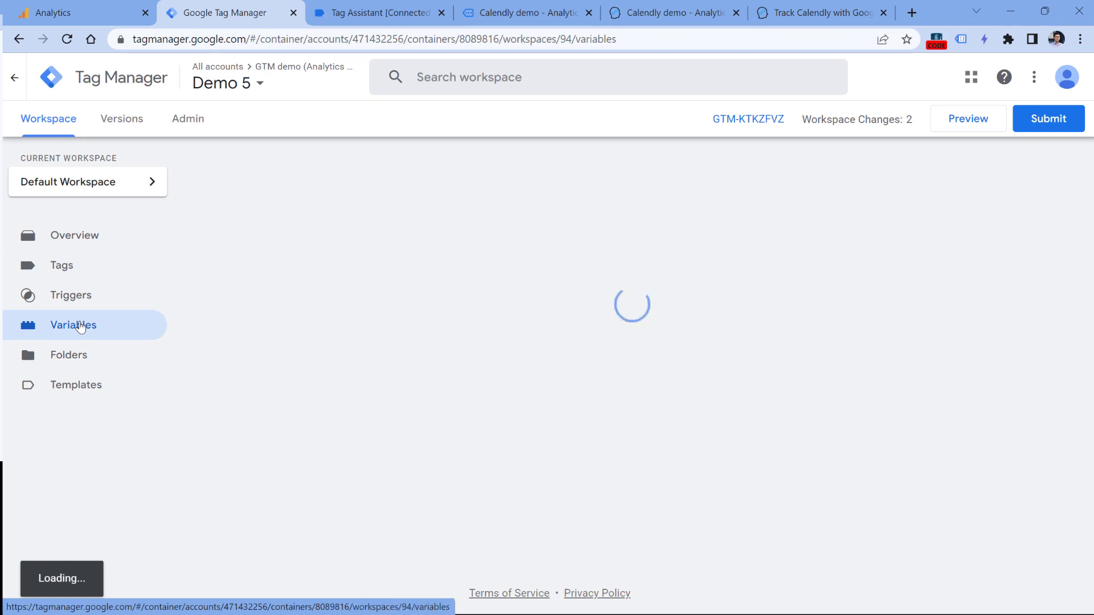
scroll(319, 438, down, 4)
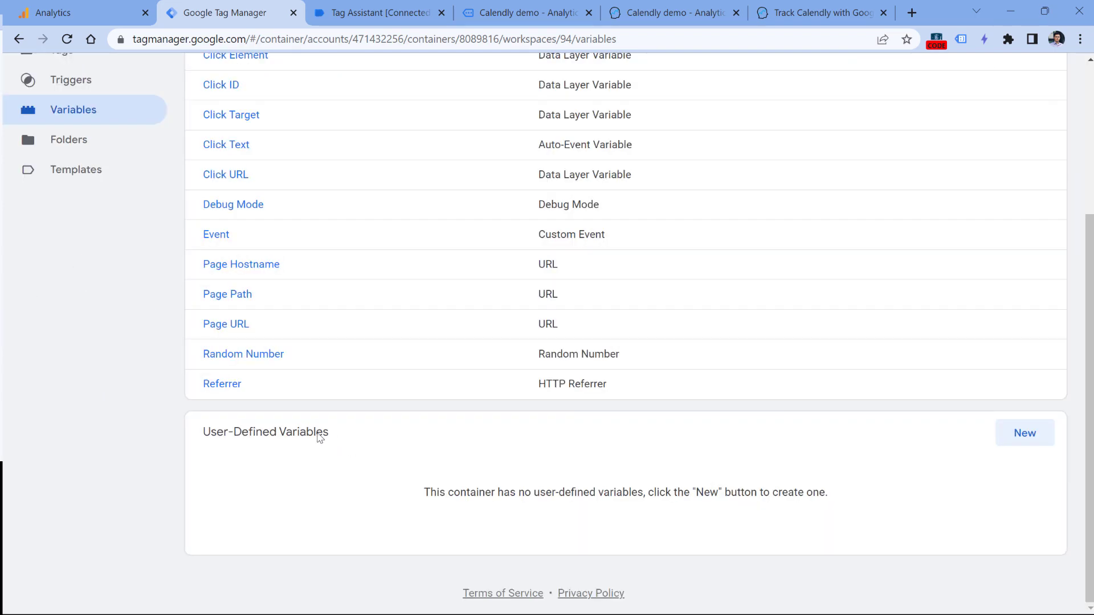
click(1025, 434)
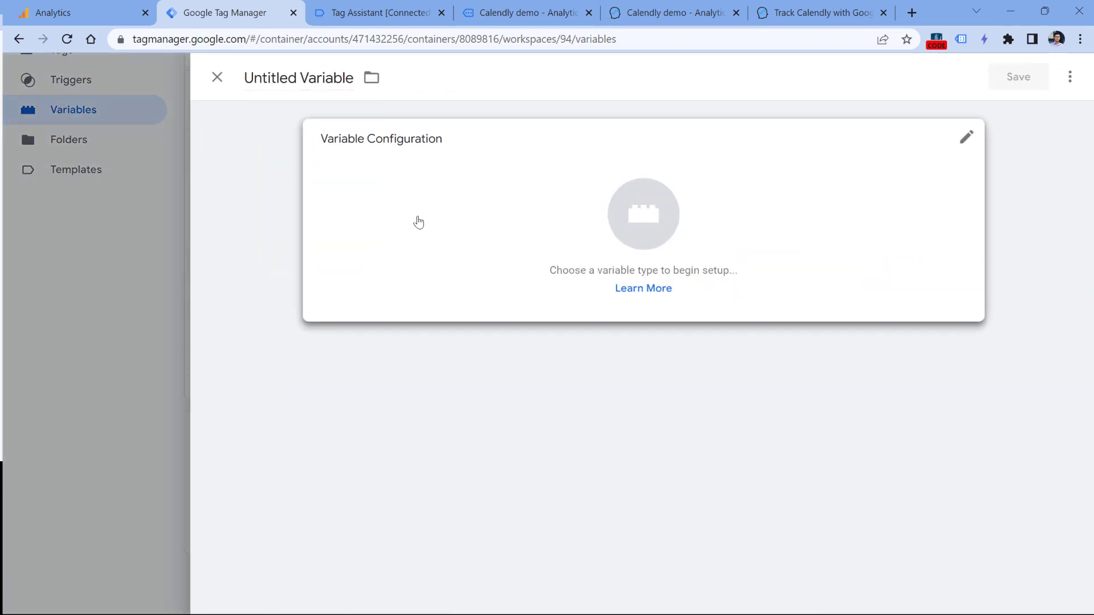
click(419, 220)
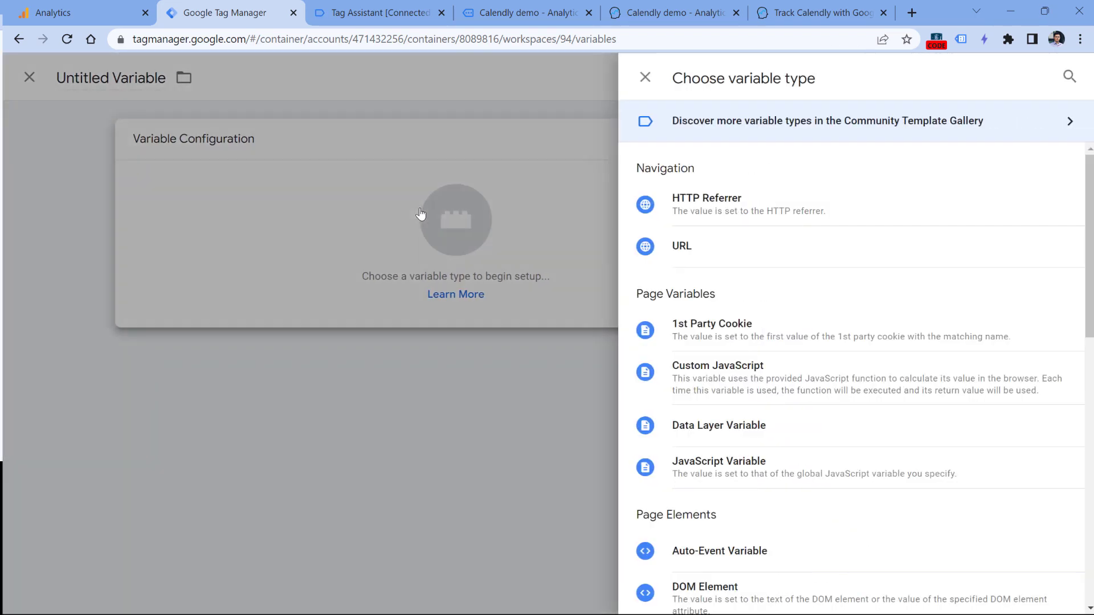
click(729, 431)
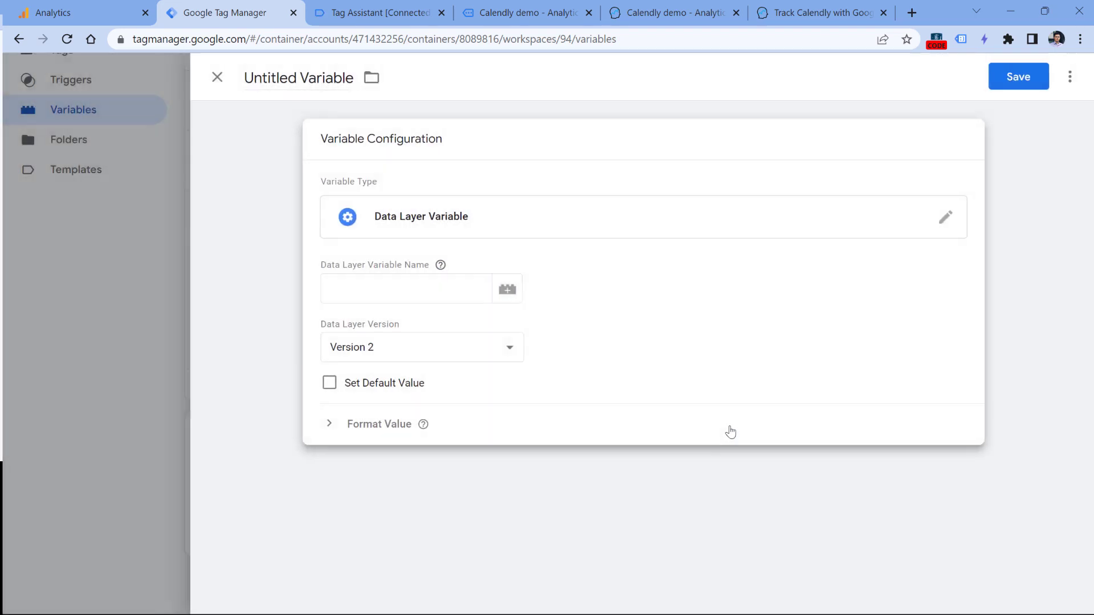
click(387, 285)
key(ctrl+v)
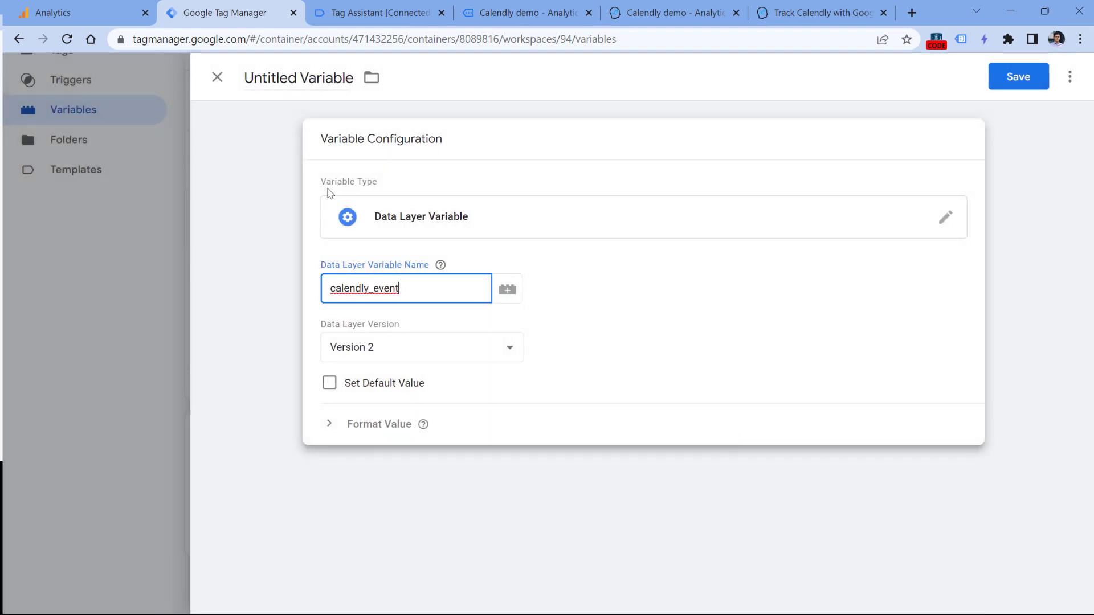
- Title the variable 'dlv - calendly_event' and save it
click(296, 74)
text(dlv)
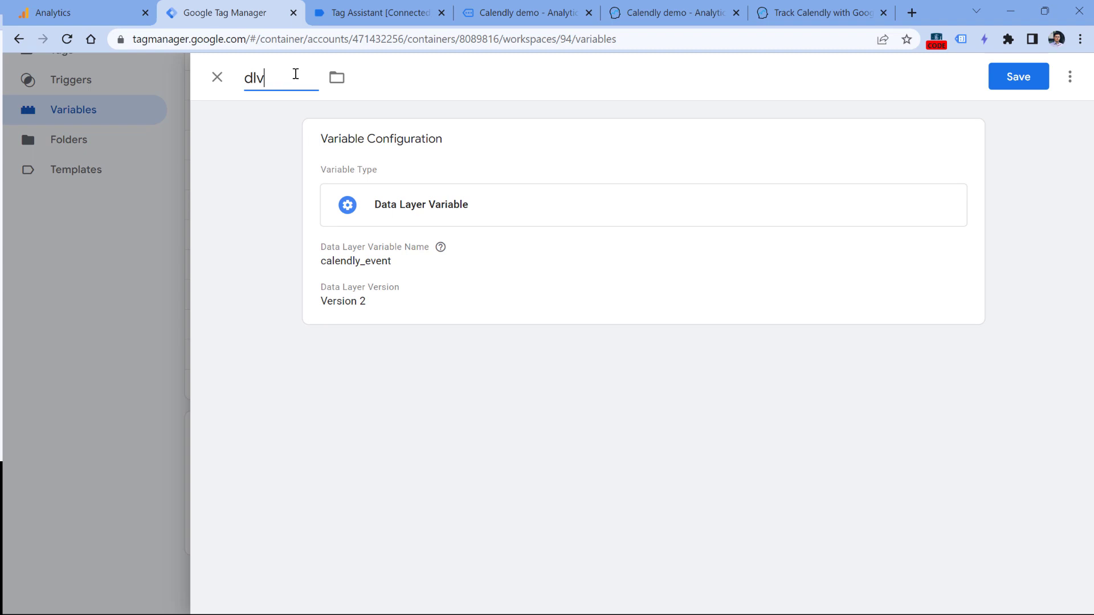
text( -)
key(ctrl+v)
click(411, 266)
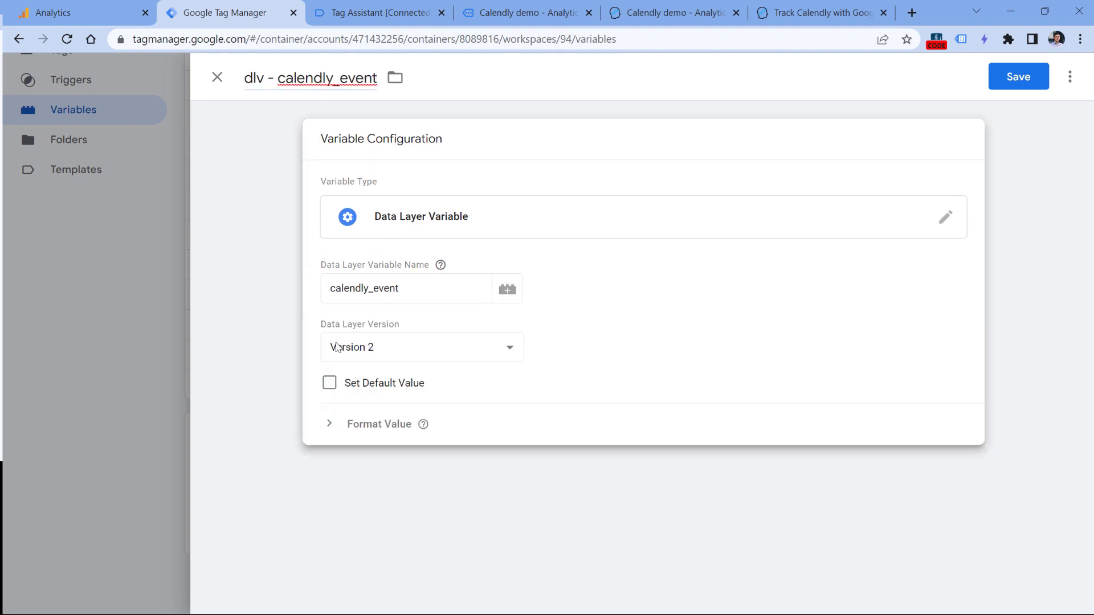
click(371, 280)
double_click(371, 280)
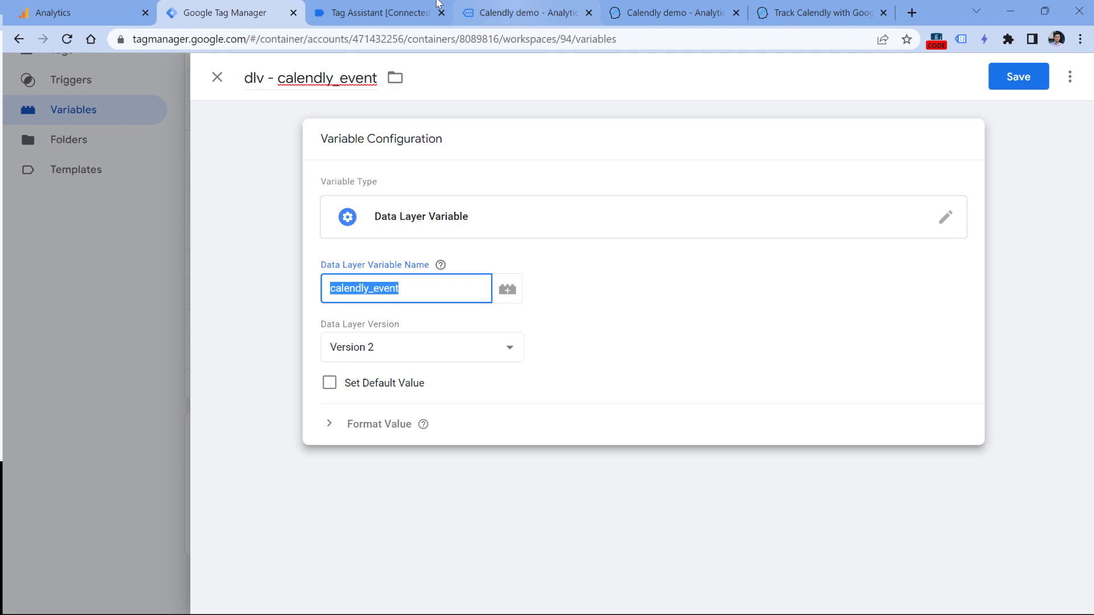
click(381, 13)
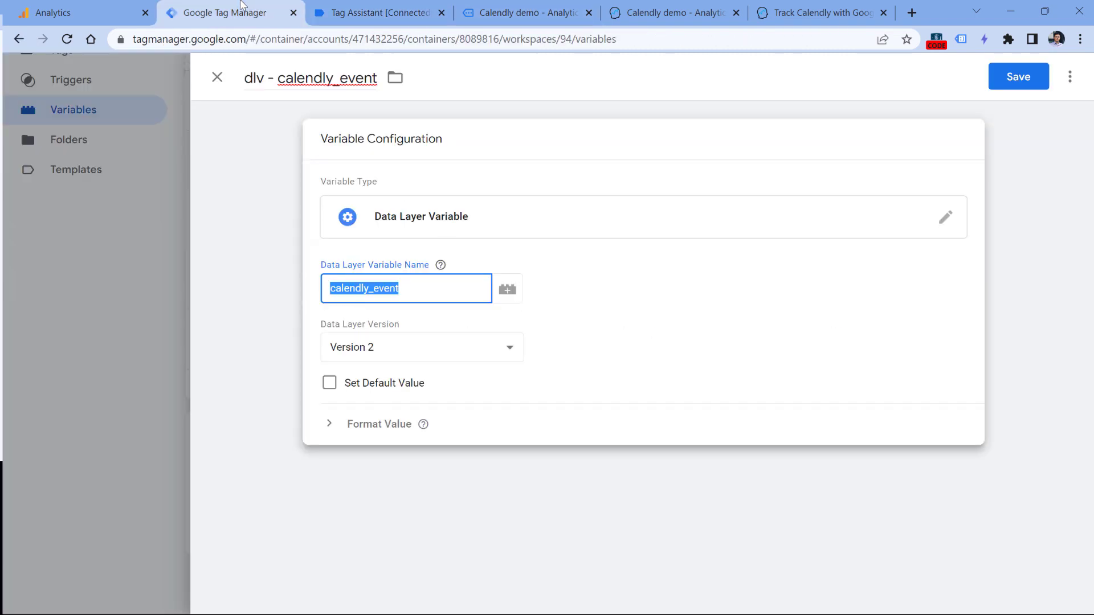
click(1021, 78)
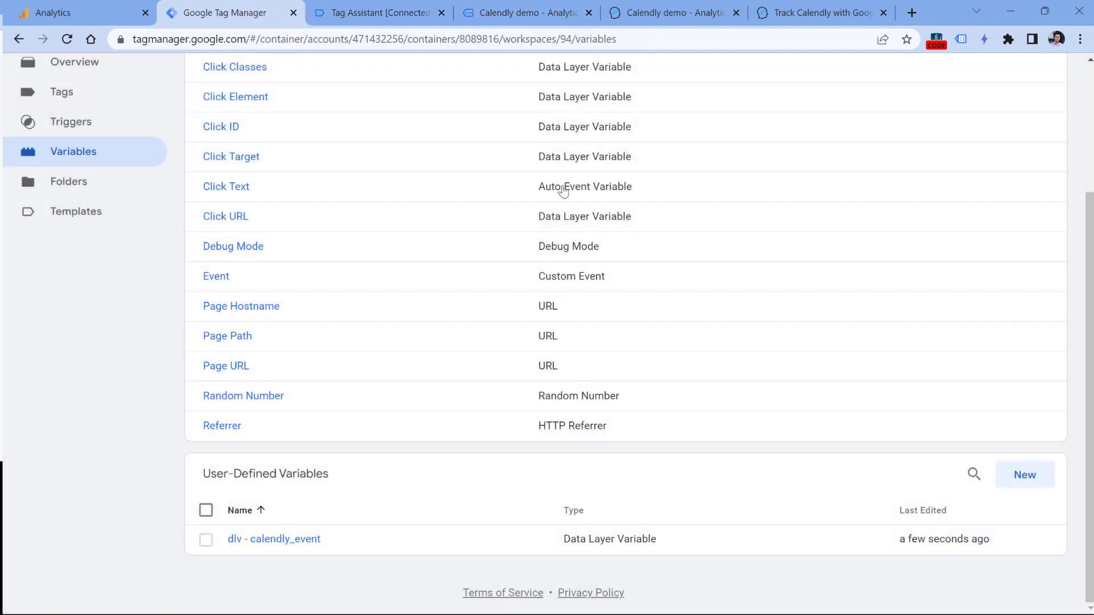
- Review the event_type_viewed and date_and_time_selected events in Tag Assistant
click(405, 6)
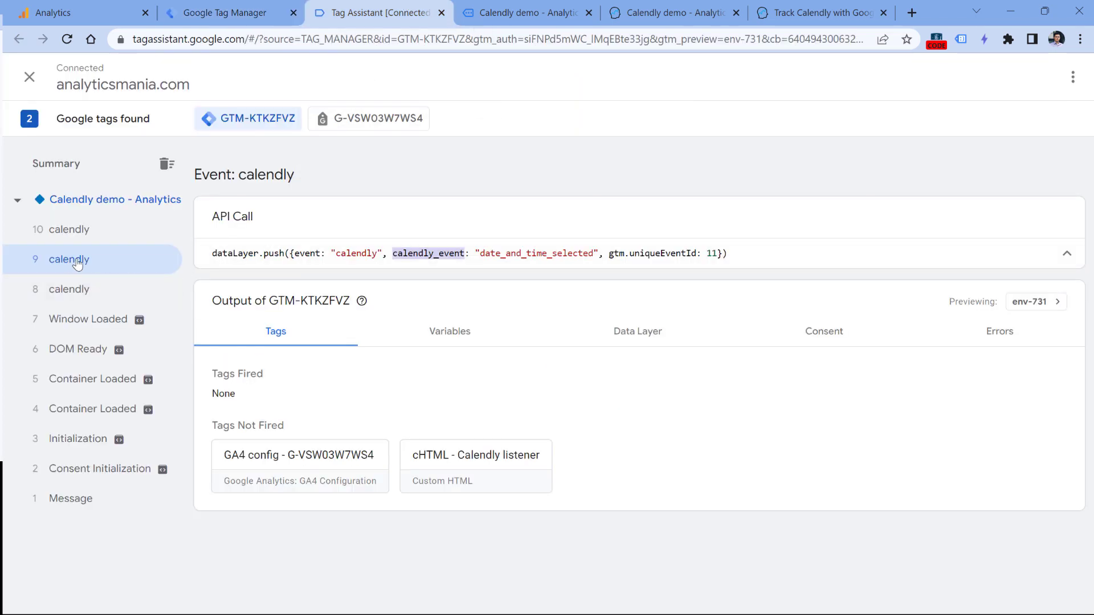
click(73, 290)
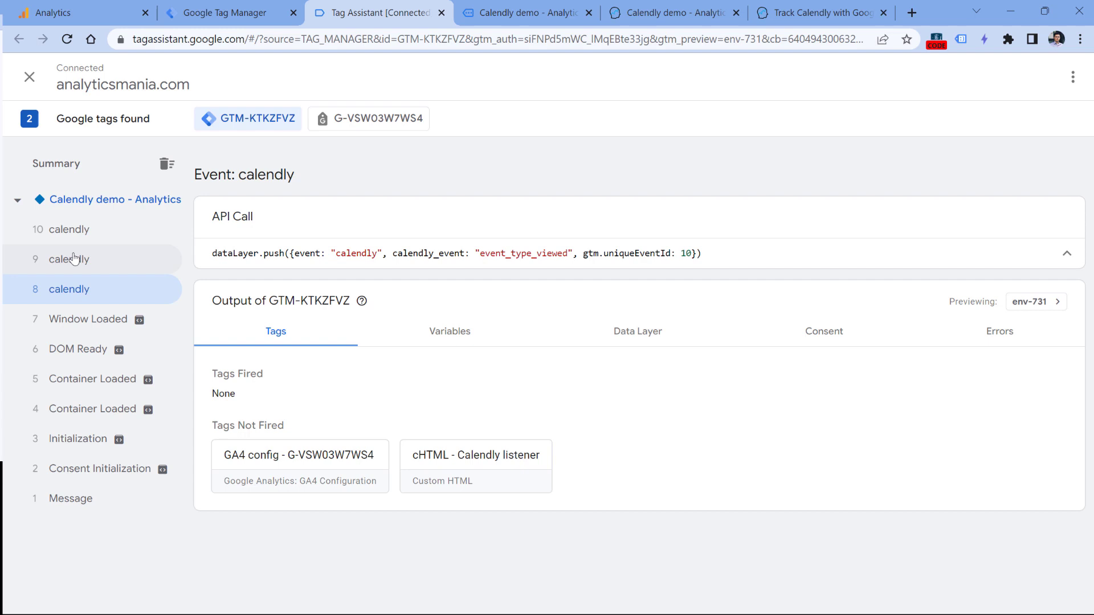
click(71, 259)
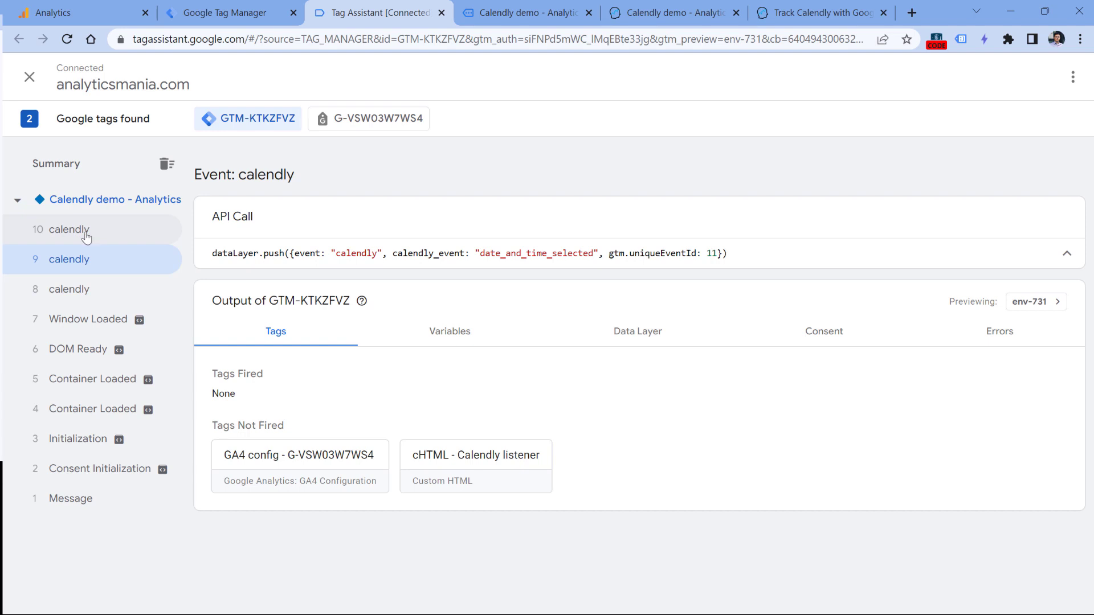
click(234, 4)
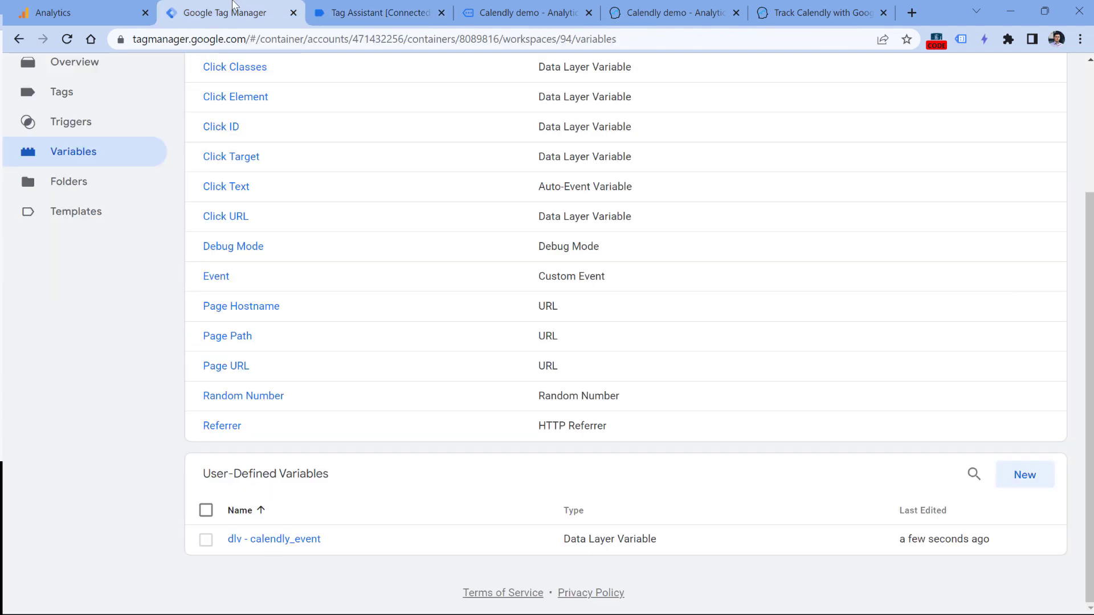
- Start a new trigger of type Custom Event
click(71, 122)
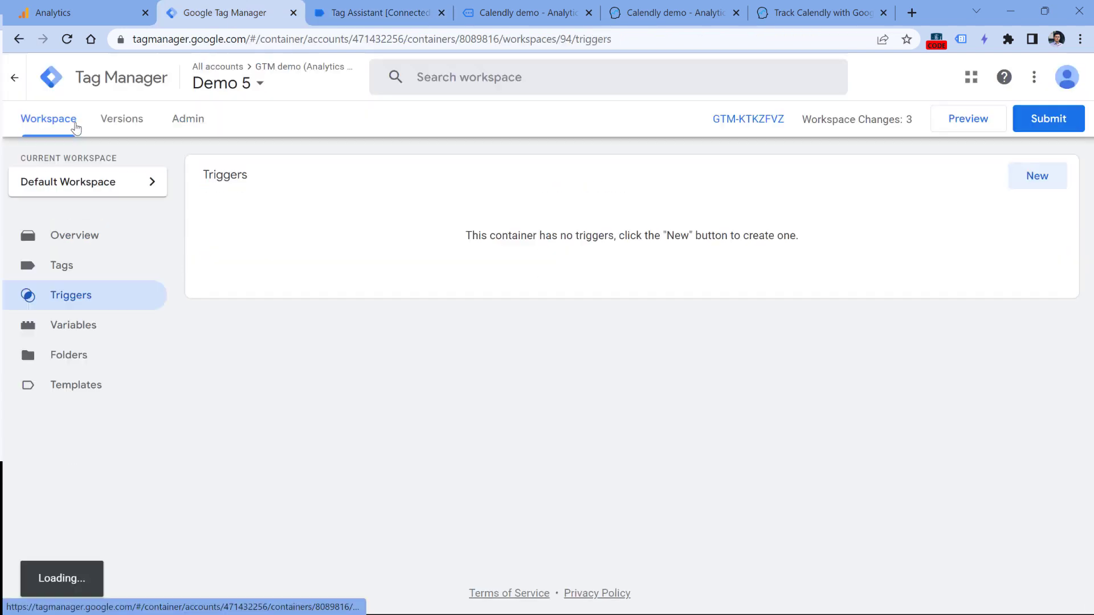
click(1037, 177)
click(405, 229)
scroll(784, 200, down, 5)
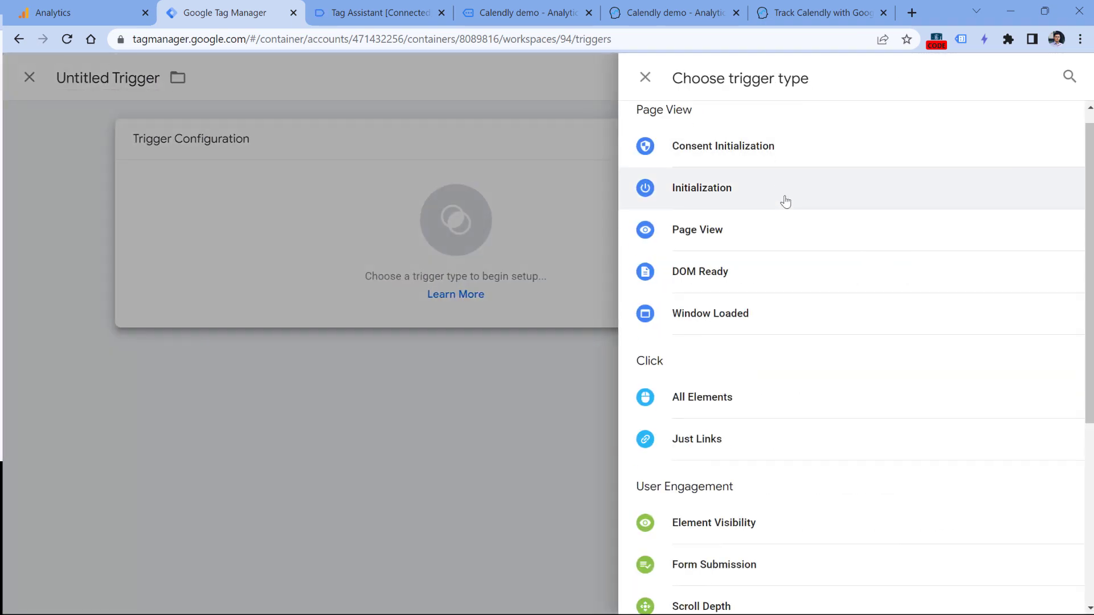
click(705, 426)
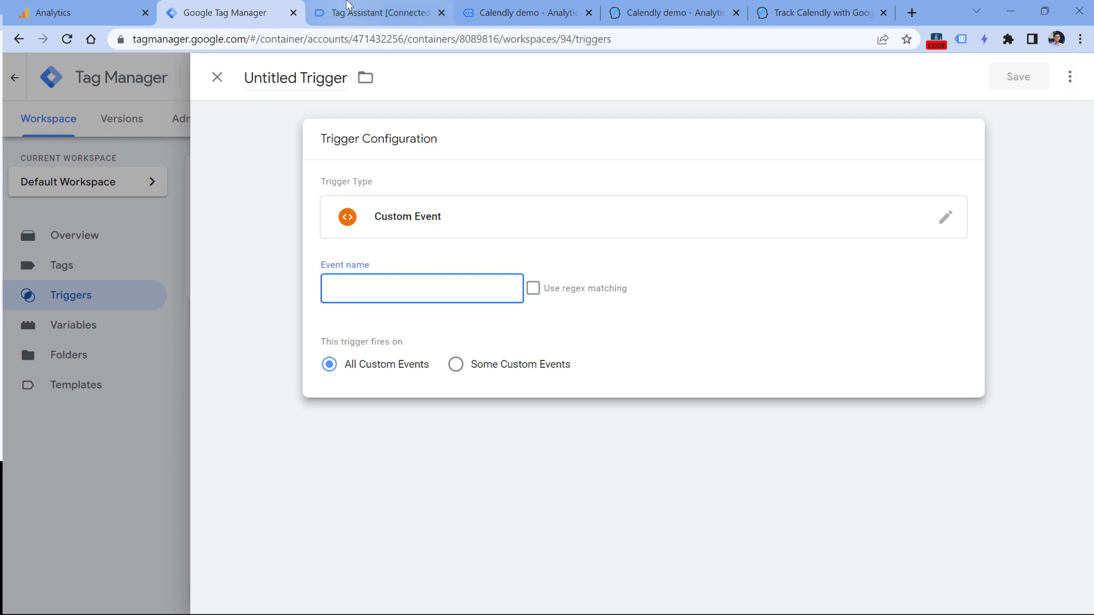
- Set the event name to 'calendly', title it 'custom - calendly', and save
click(377, 13)
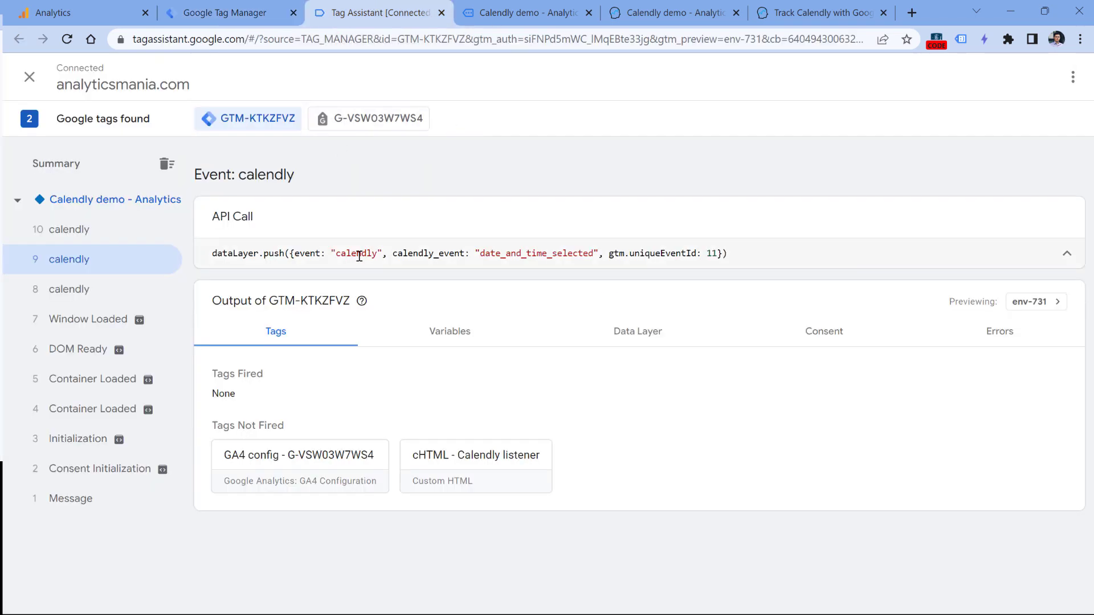
double_click(358, 253)
key(ctrl+c)
click(256, 13)
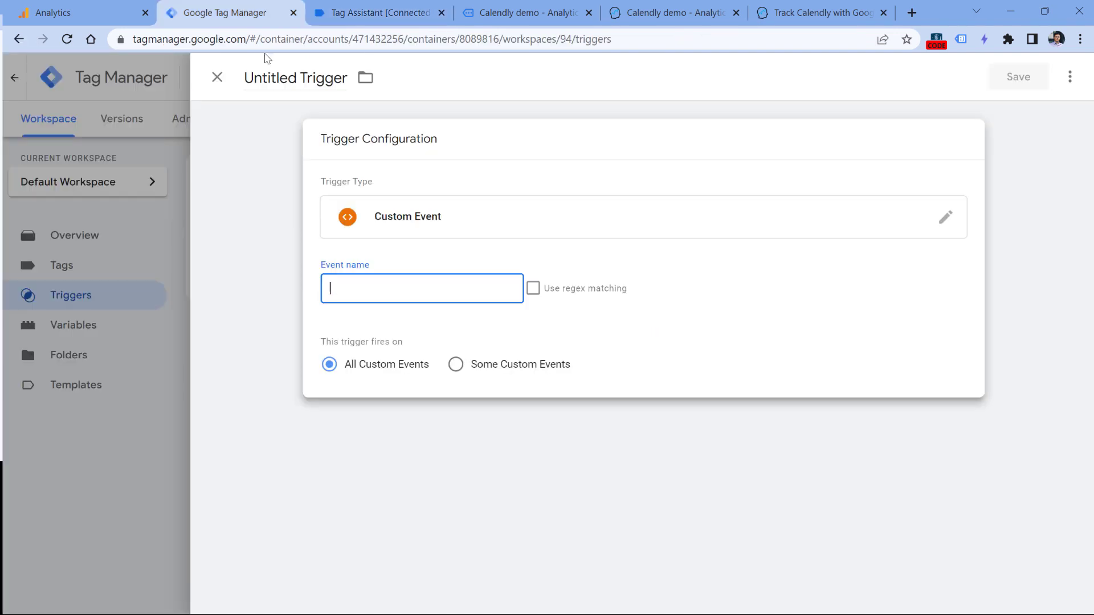
key(ctrl+v)
click(298, 78)
text(custom)
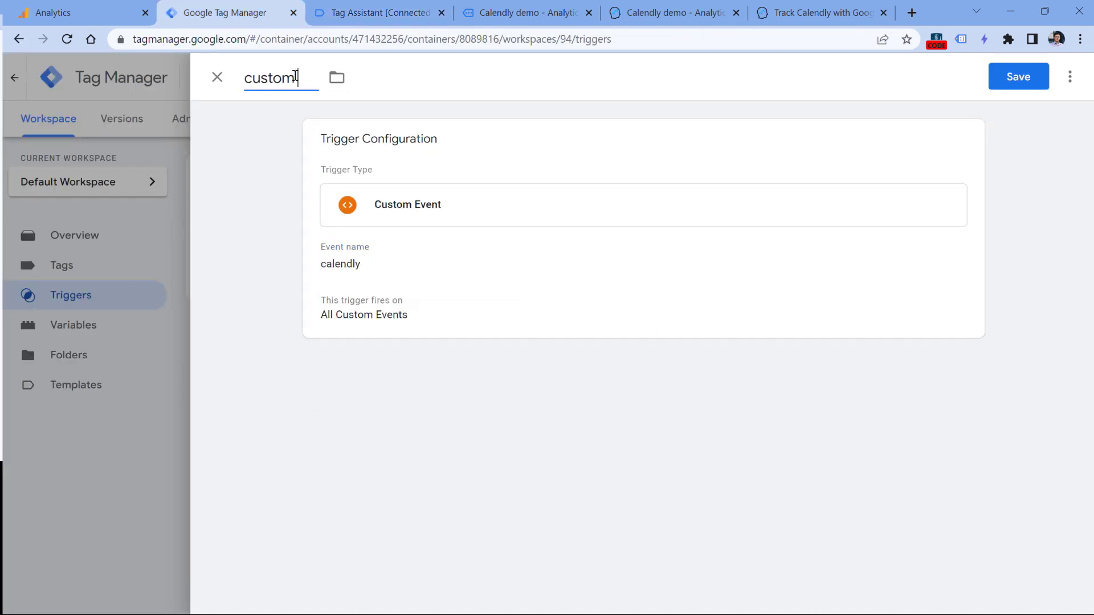
text( - calendly)
click(1018, 77)
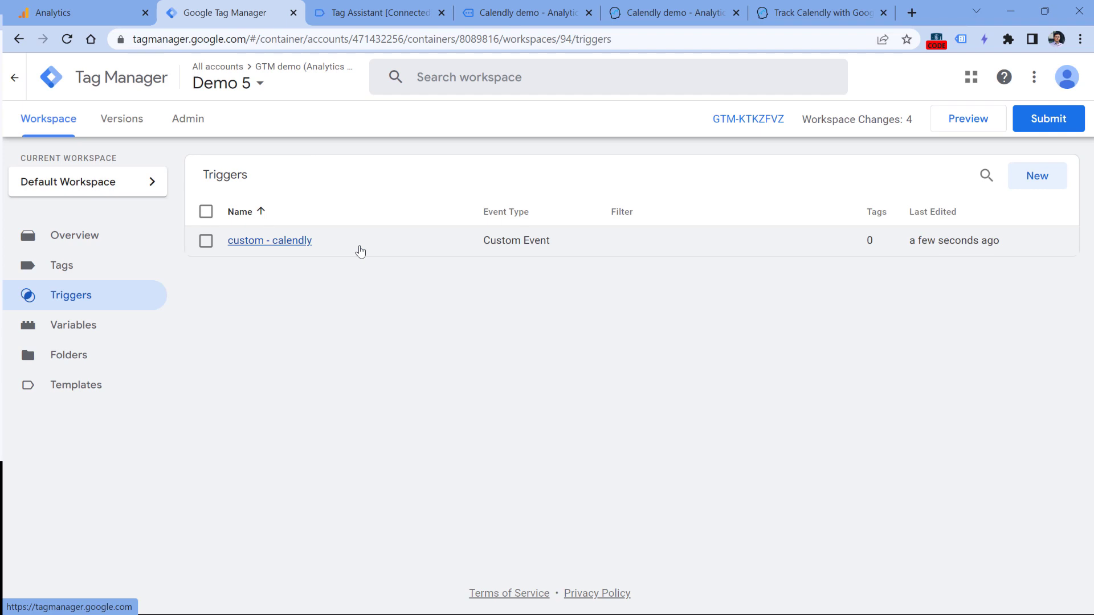
- Create a GA4 Event tag linked to GA4 config - G-VSW03W7WS4
click(62, 266)
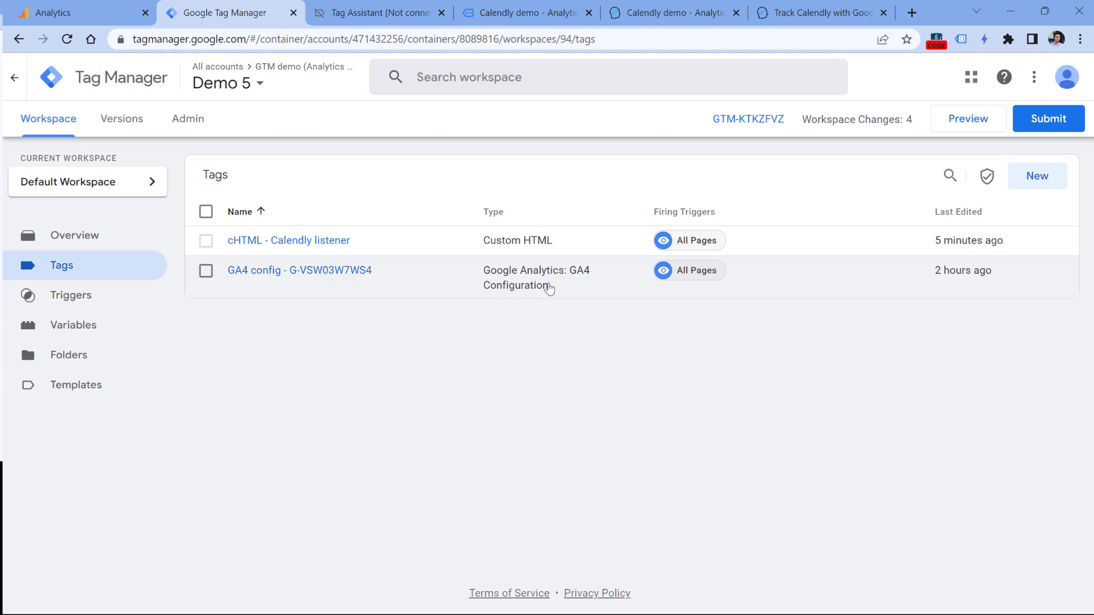
click(1038, 178)
click(459, 199)
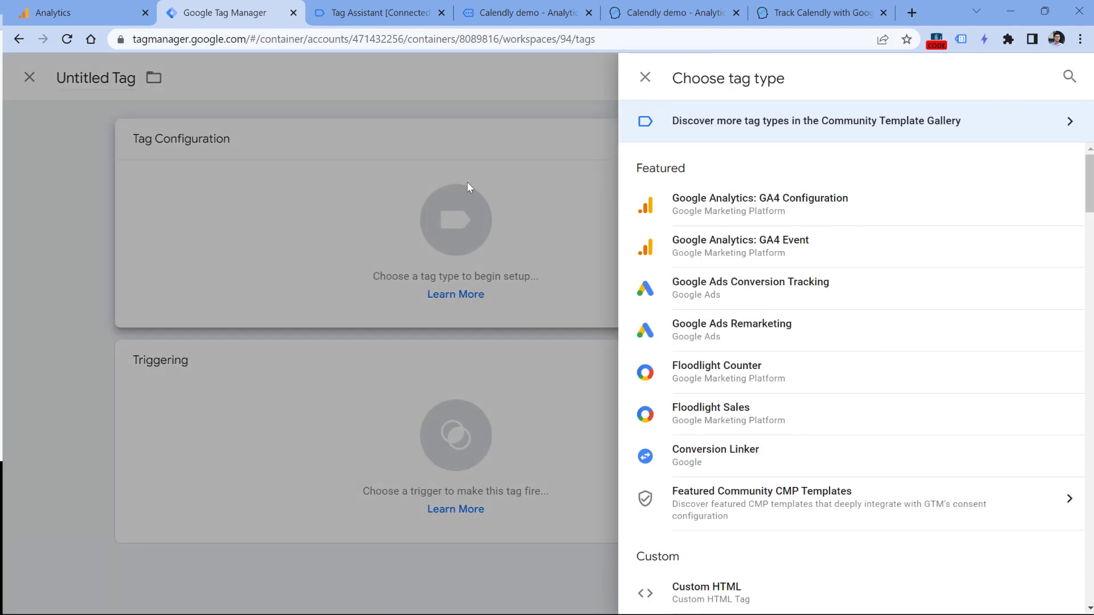
click(738, 251)
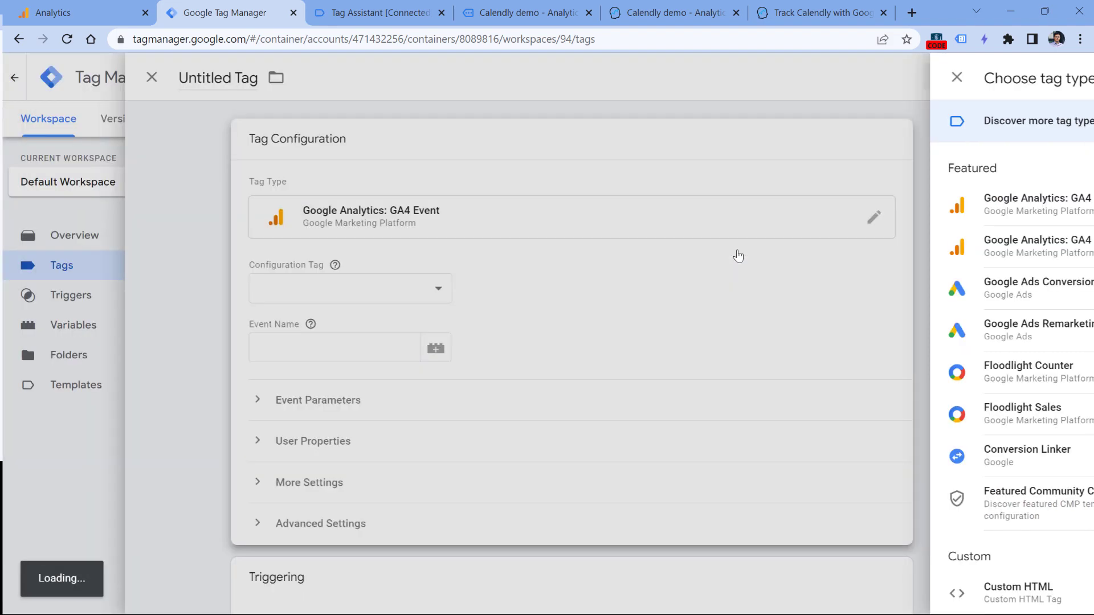
click(409, 289)
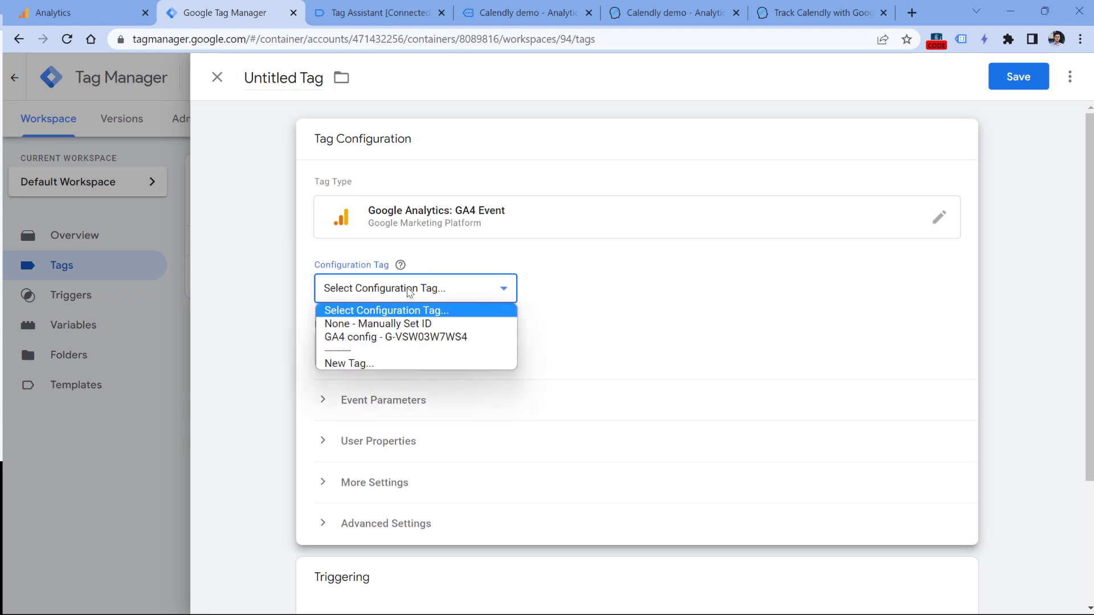
click(399, 338)
click(402, 347)
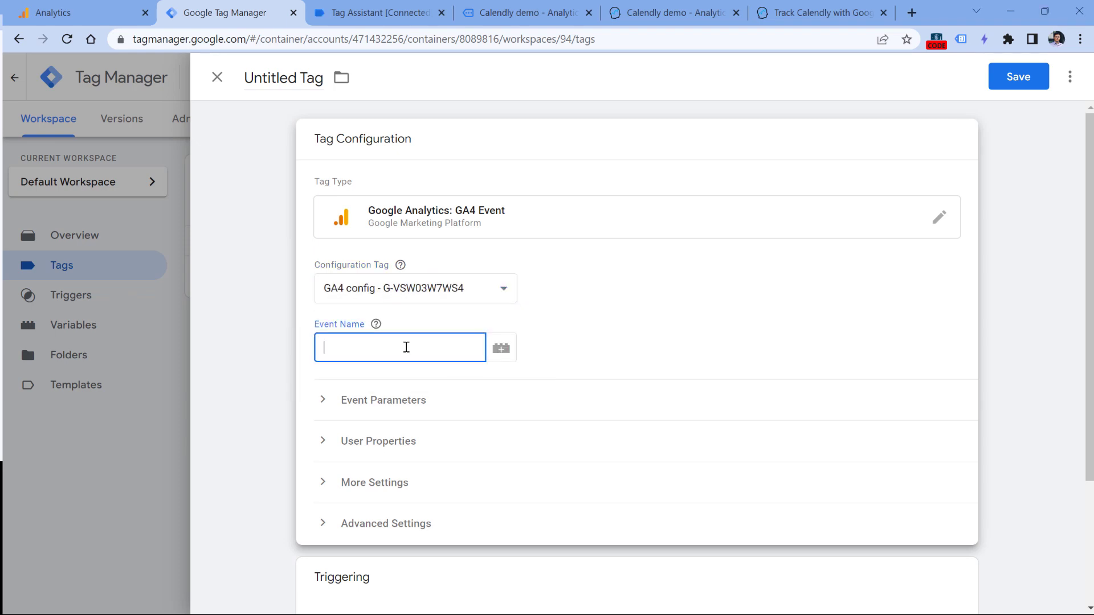
- Compare the calendly_event values (event_type_viewed, date_and_time_selected, event_scheduled) in Tag Assistant
click(394, 7)
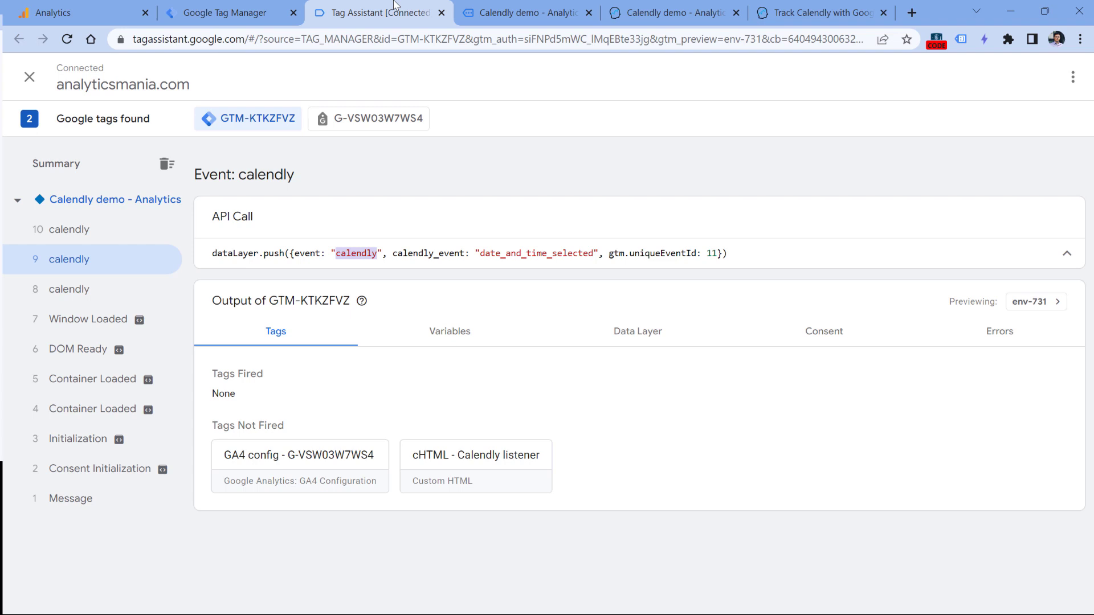
key(ctrl+shift+Tab)
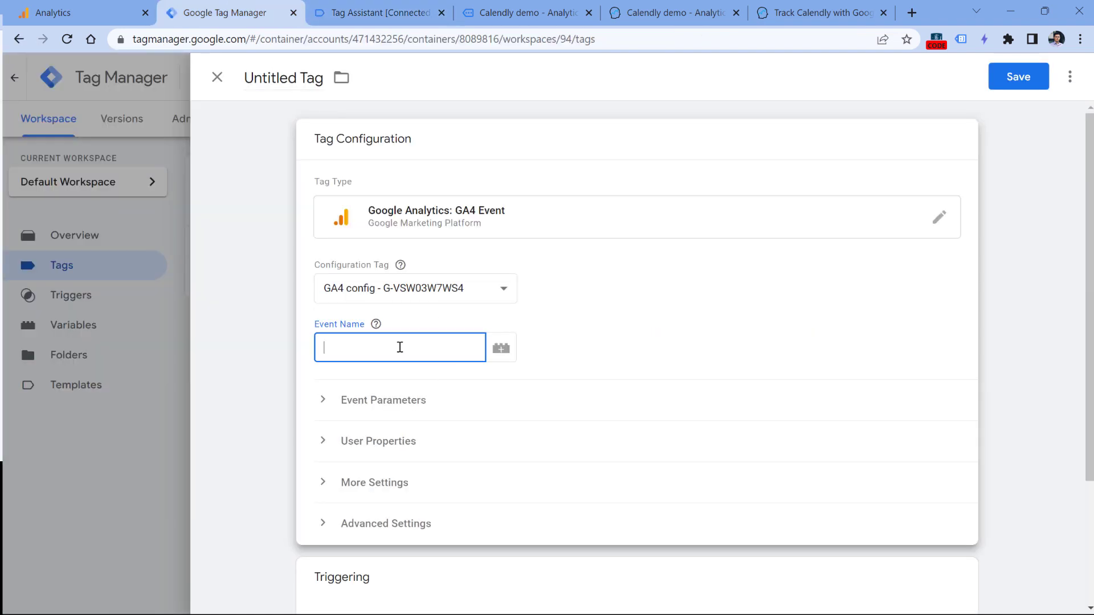
key(ctrl+Tab)
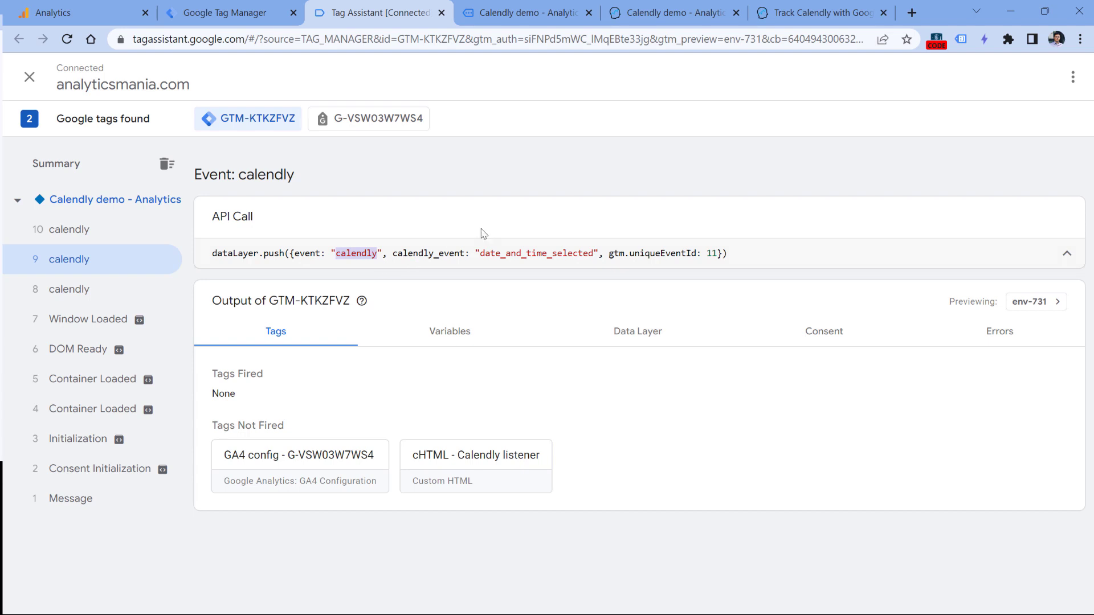
drag(480, 253, 596, 253)
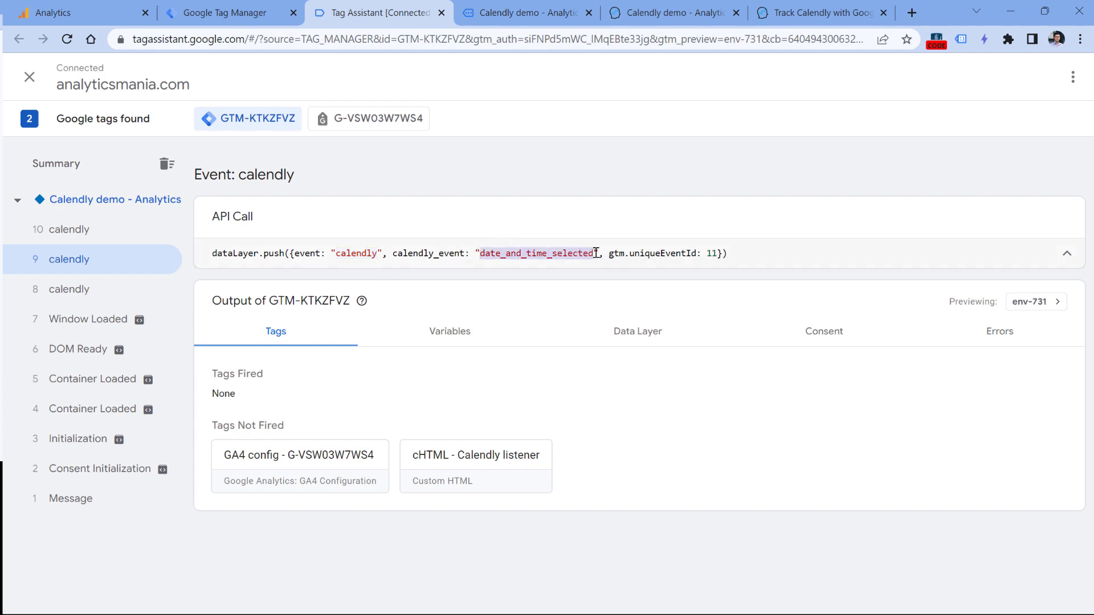
click(80, 229)
double_click(516, 253)
click(68, 288)
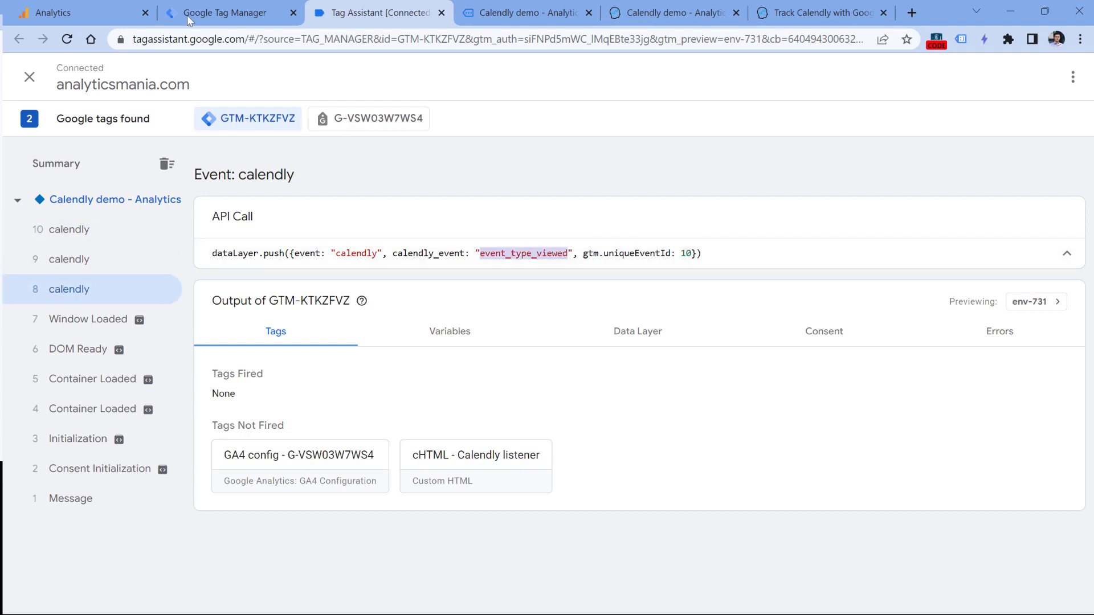
click(188, 12)
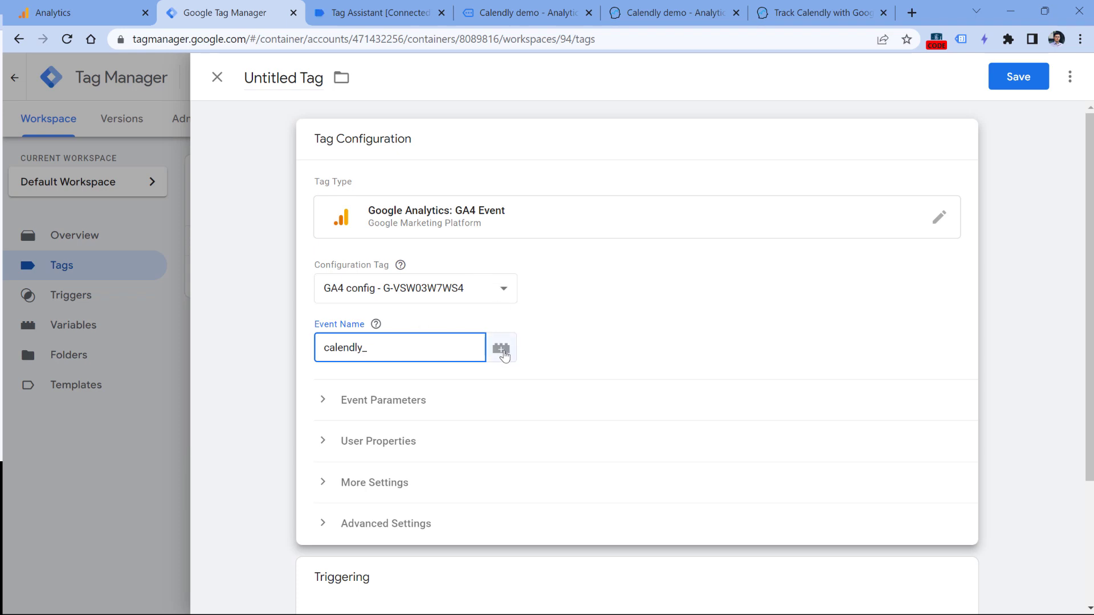
click(399, 12)
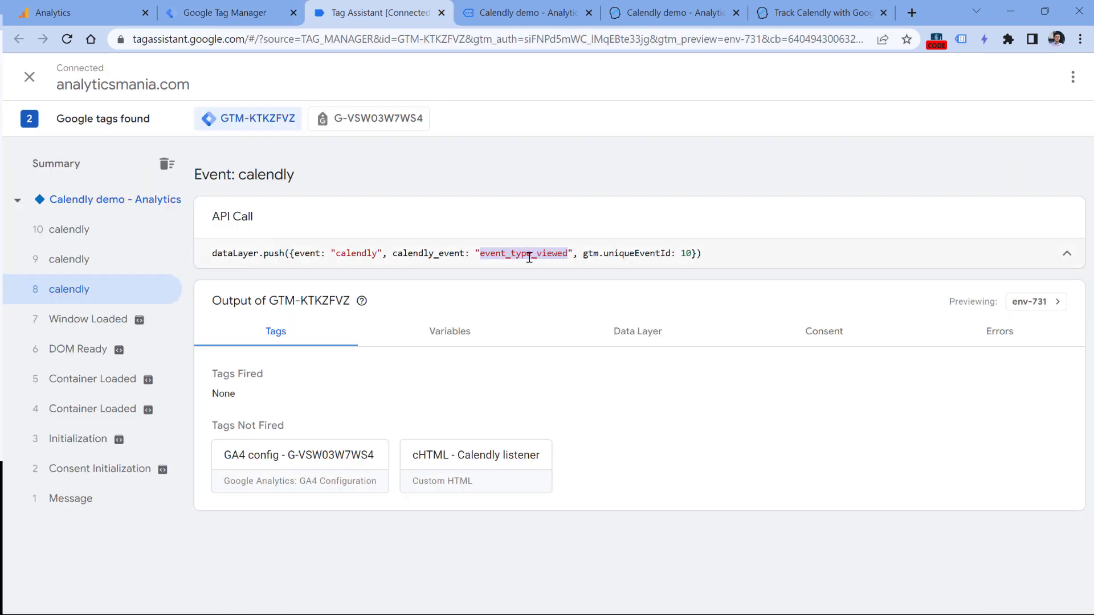
click(289, 4)
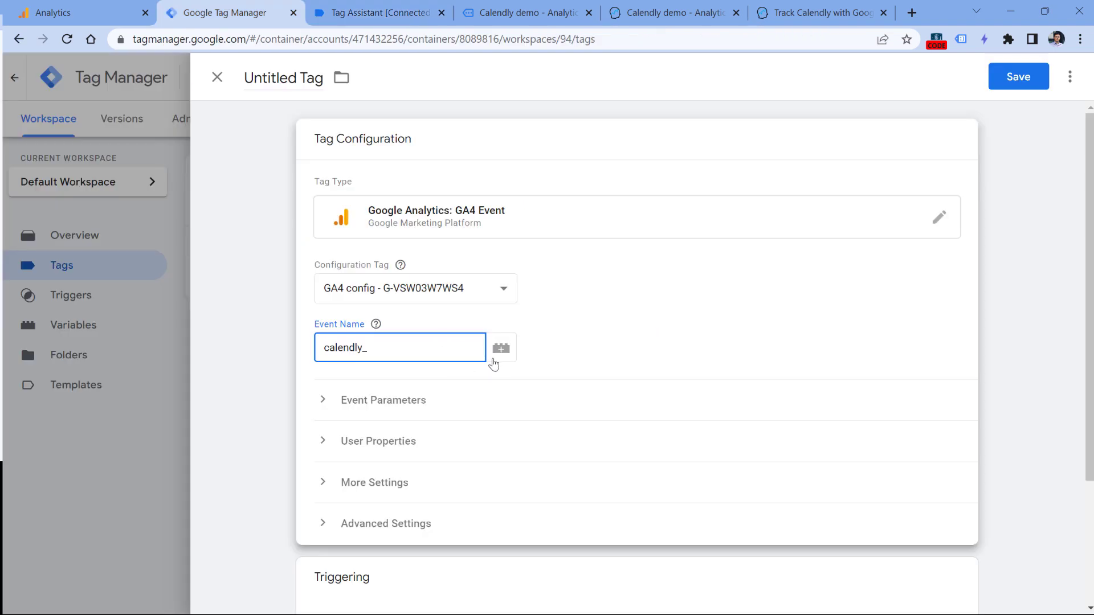
- Set event name calendly_{{dlv - calendly_event}}, trigger custom - calendly, name 'GA4 event - calendly', save
click(501, 352)
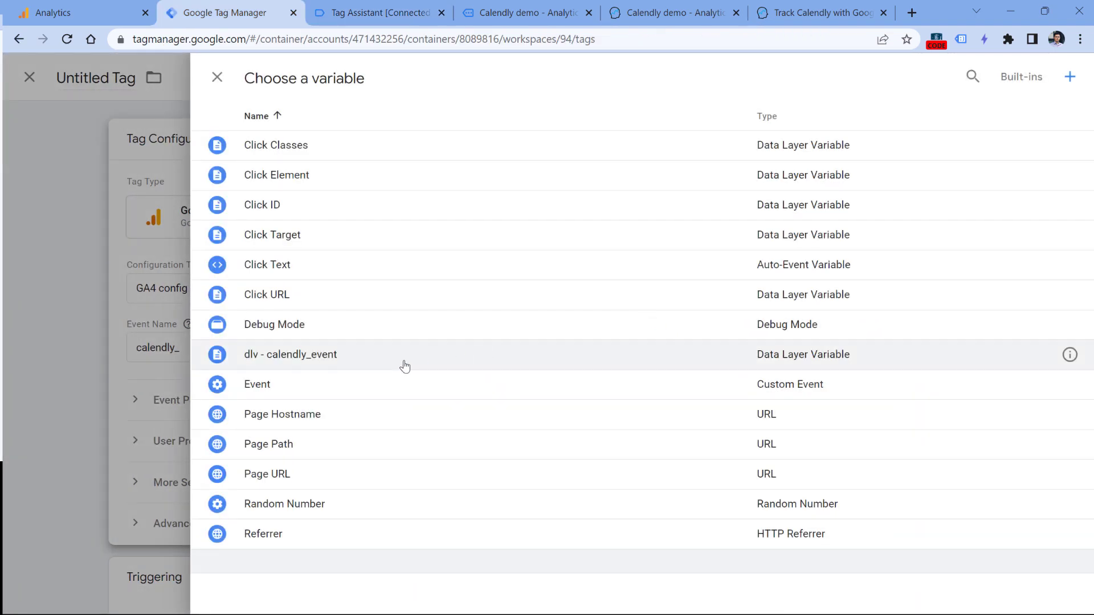
click(300, 360)
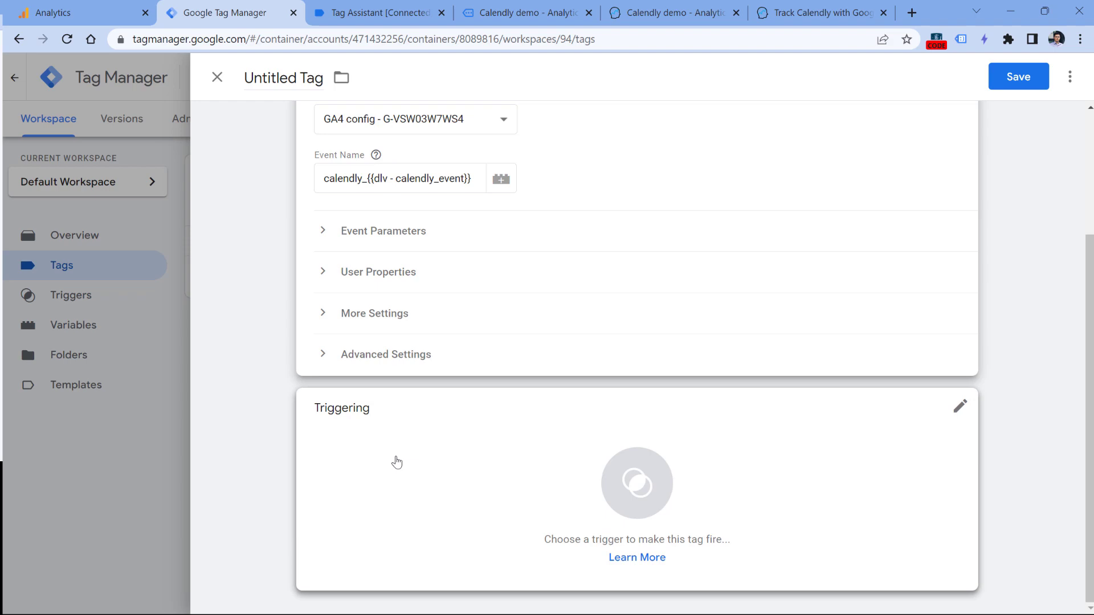
click(425, 471)
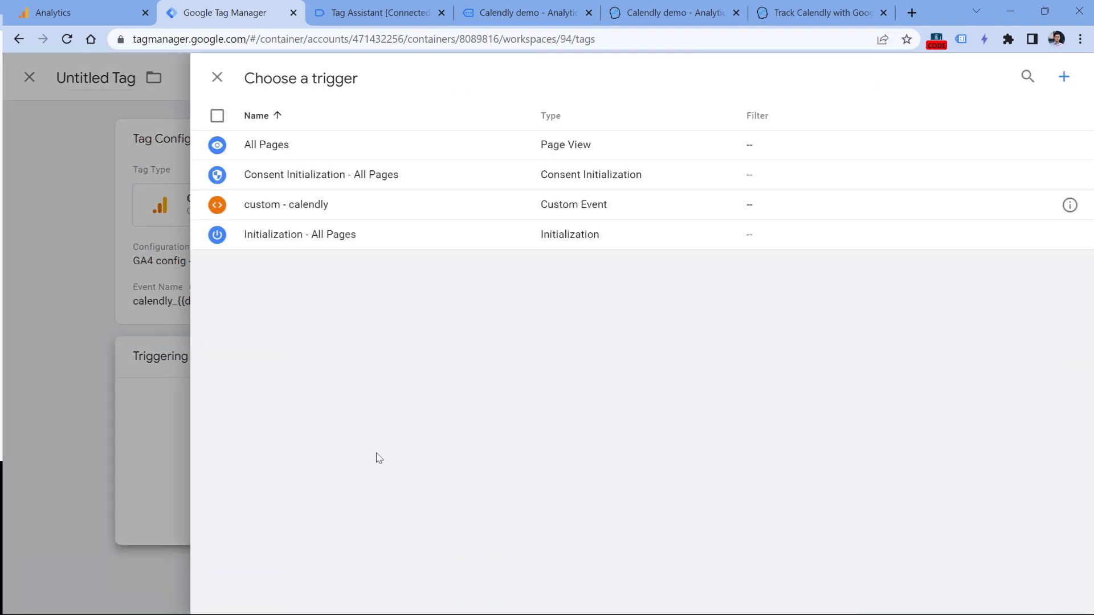
click(286, 211)
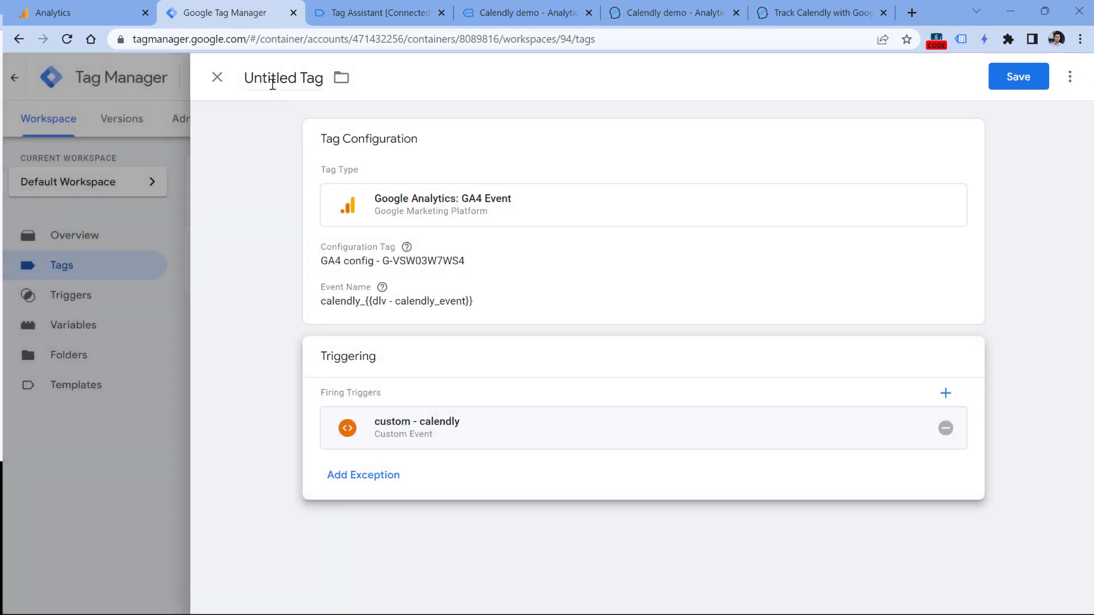
click(273, 79)
text(GA4 event - calendly)
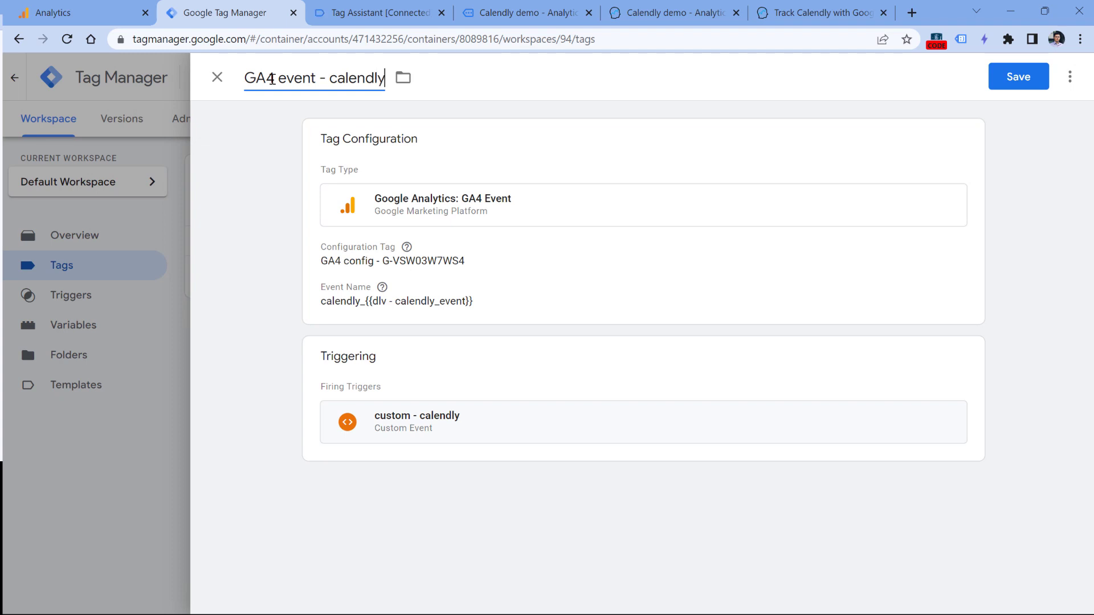
click(1019, 77)
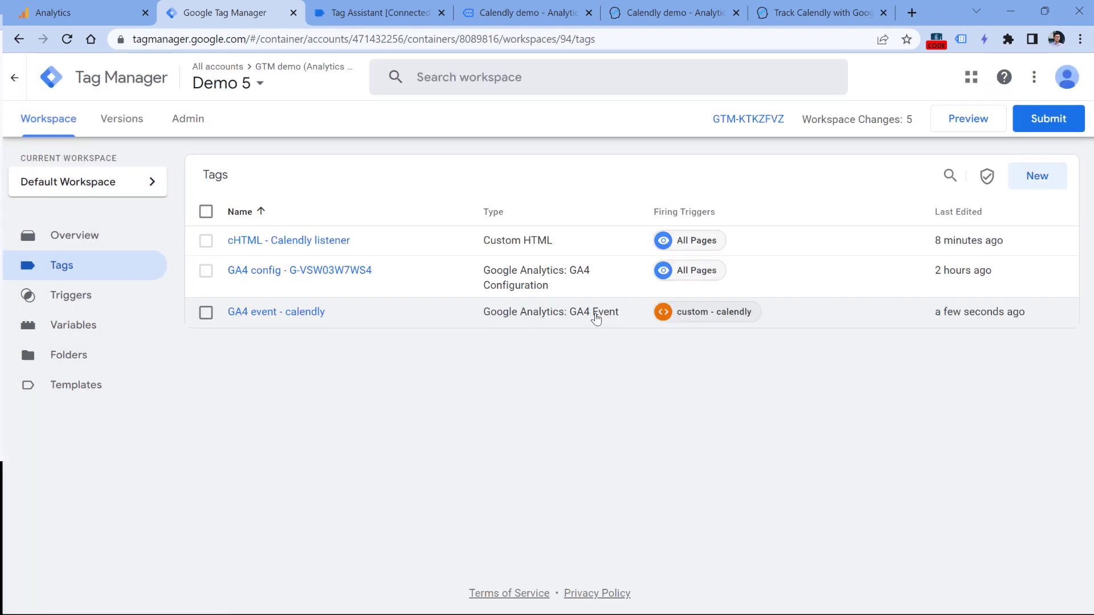
- Preview the container and confirm the GA4 calendly tag fired with event name calendly_profile_page_viewed
click(967, 123)
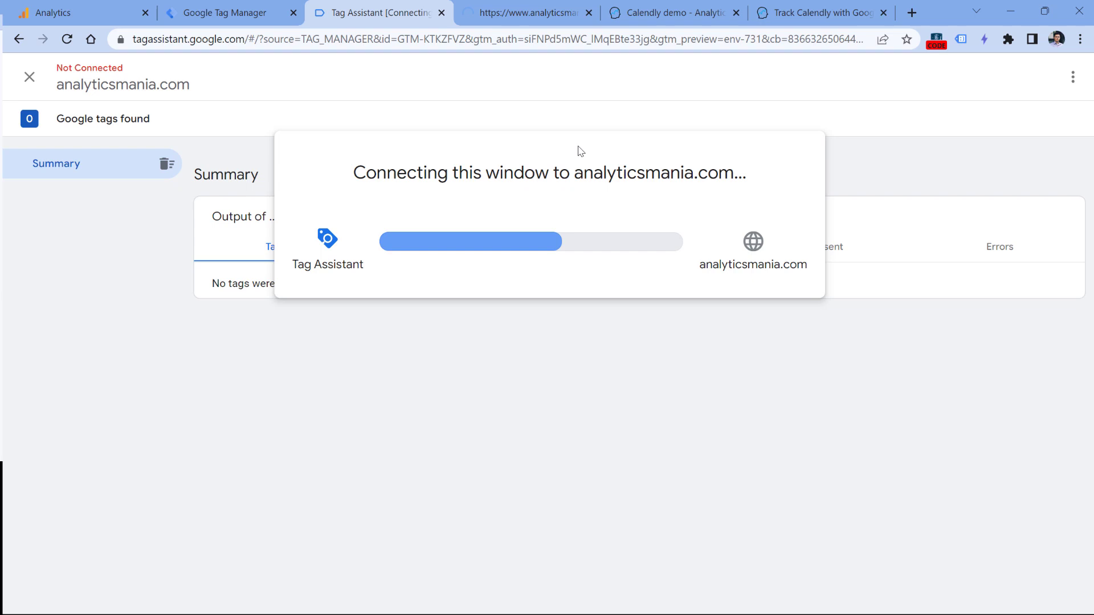
click(550, 335)
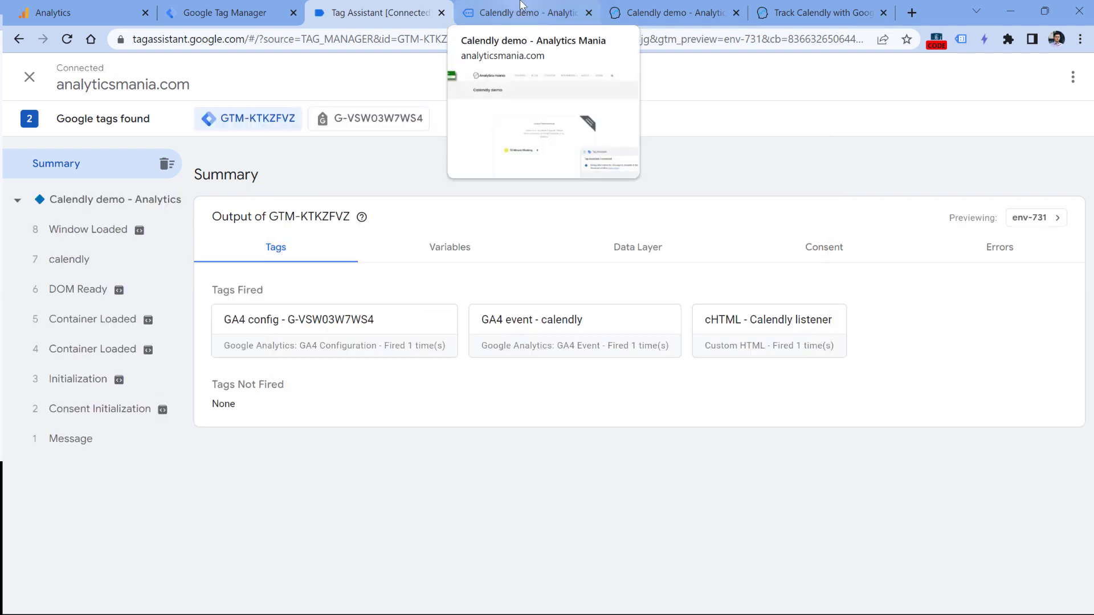
click(73, 266)
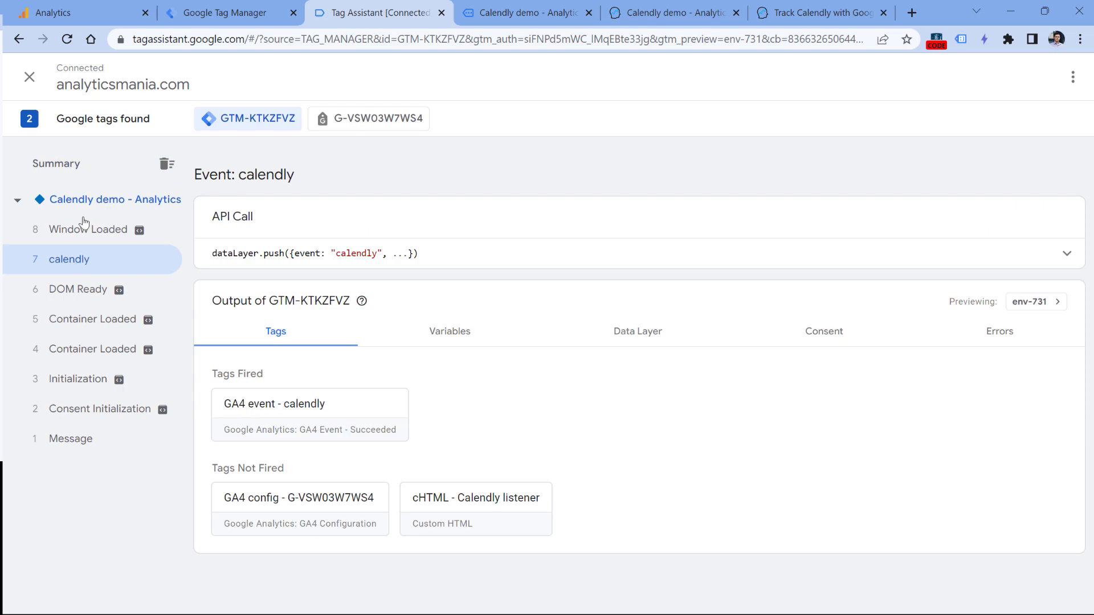
click(311, 413)
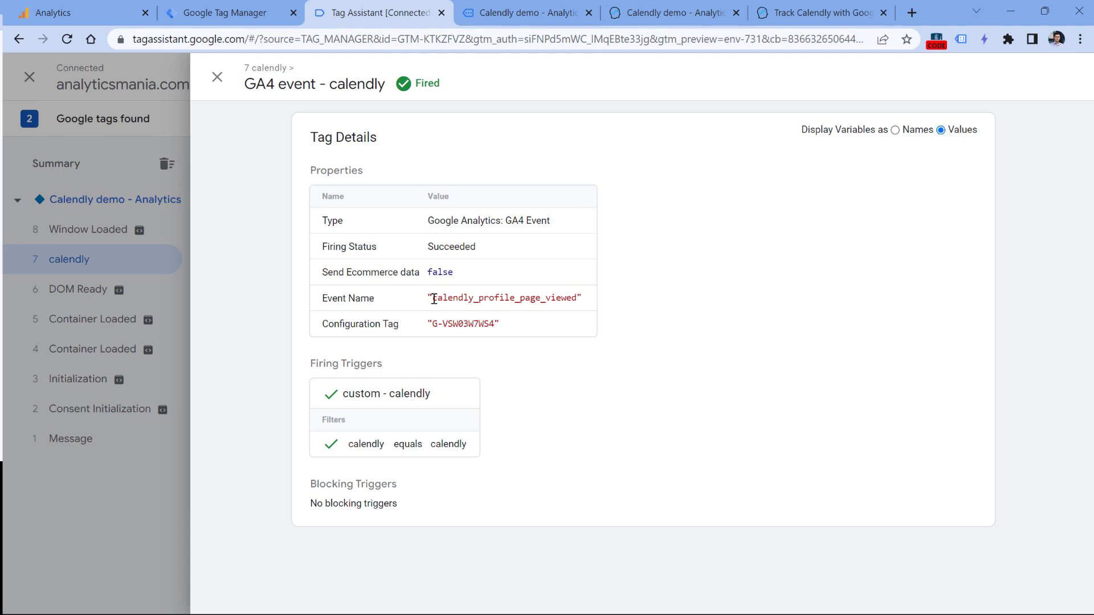
drag(434, 299, 576, 299)
click(574, 310)
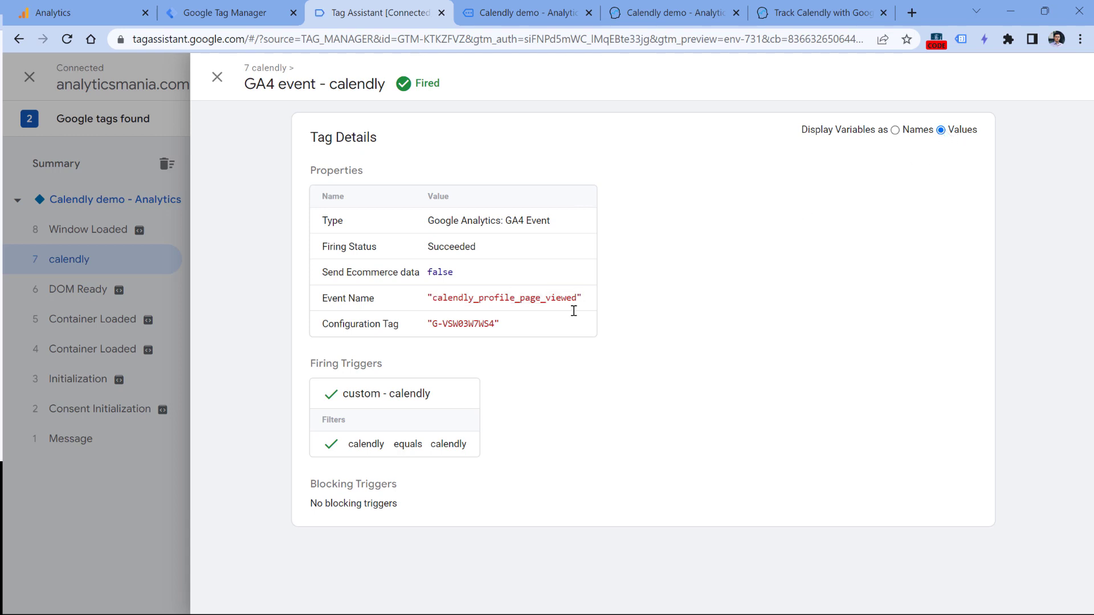
- Open the 15 Minute Meeting calendar and verify event 9's GA4 tag shows calendly_event_type_viewed
click(509, 4)
scroll(428, 228, down, 3)
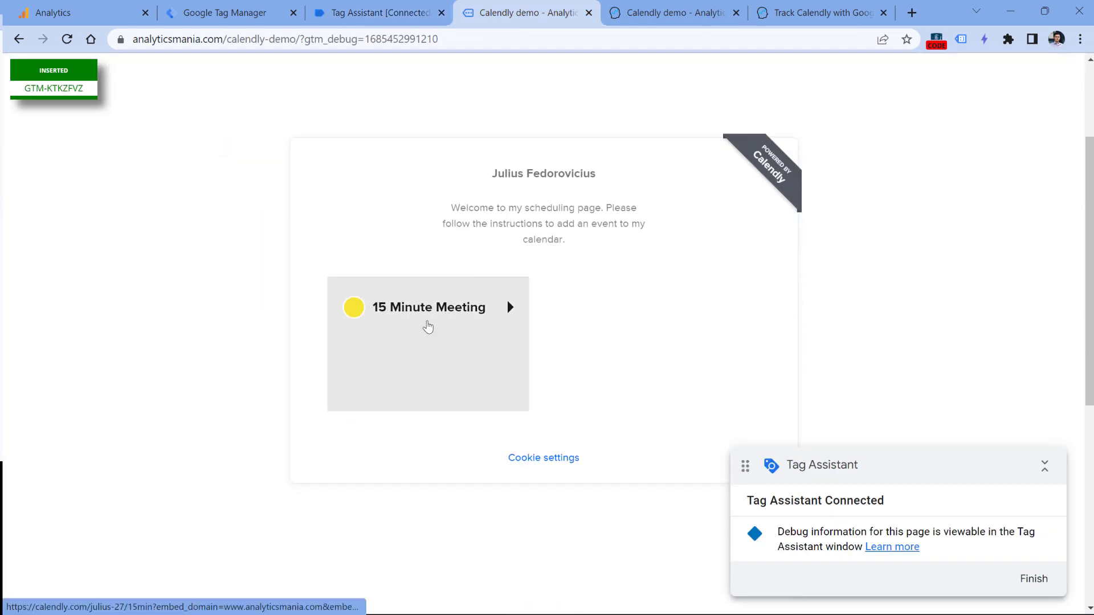
click(428, 326)
click(379, 13)
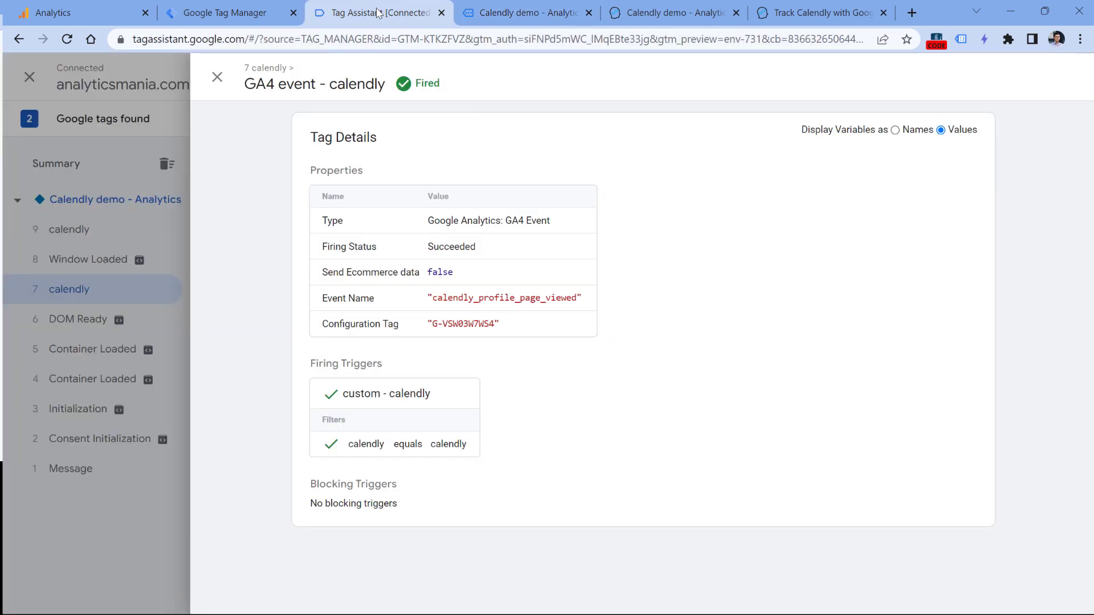
click(166, 139)
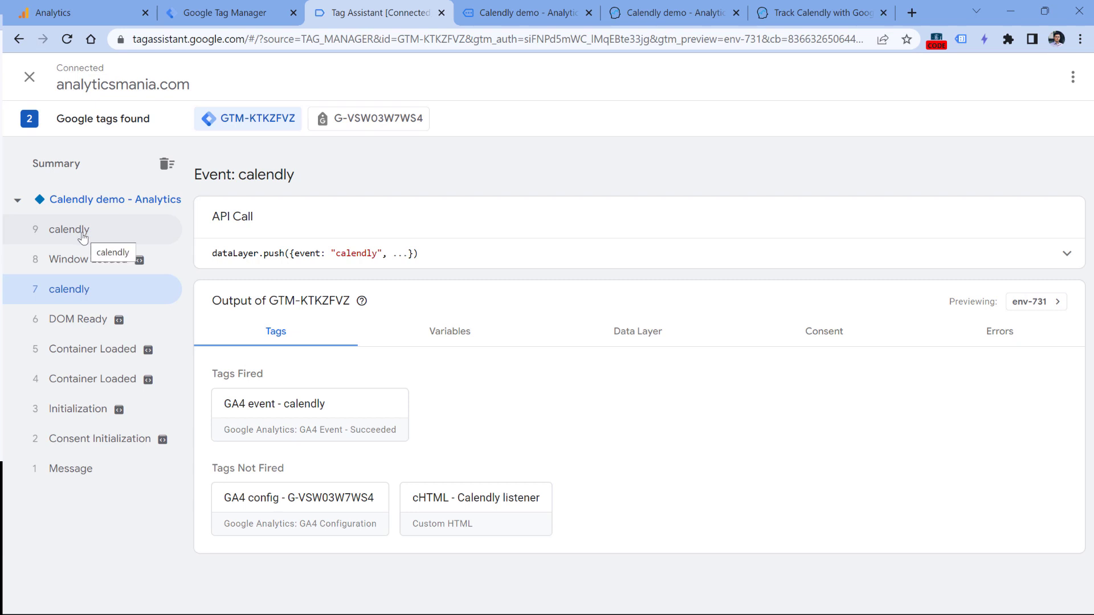
click(80, 232)
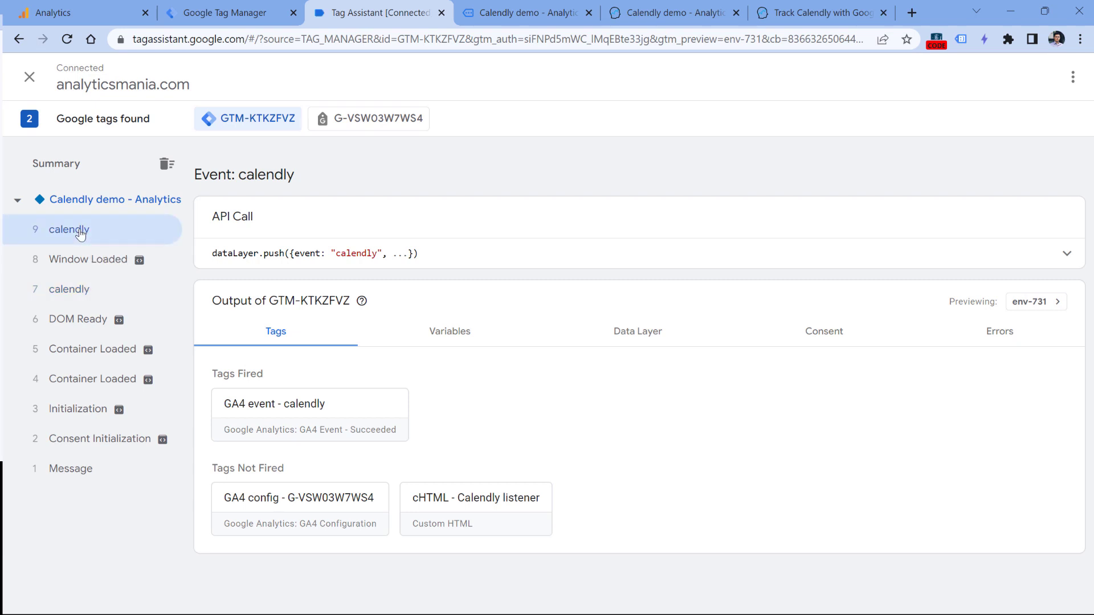
click(310, 411)
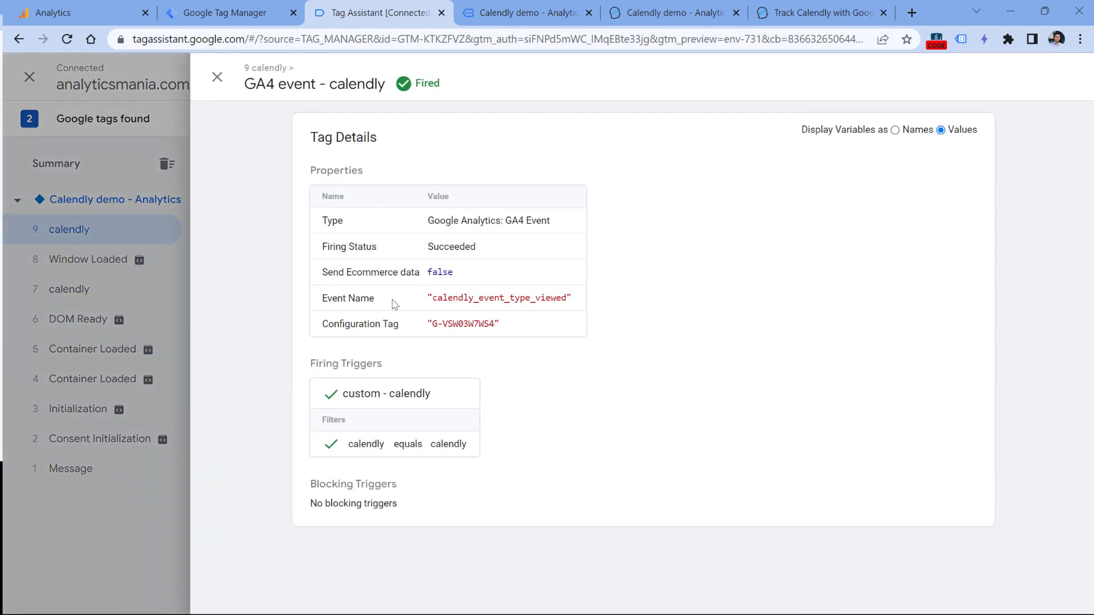
double_click(474, 301)
- Continue on the Calendly booking page and inspect the GA4 calendly tag for event 10
click(523, 5)
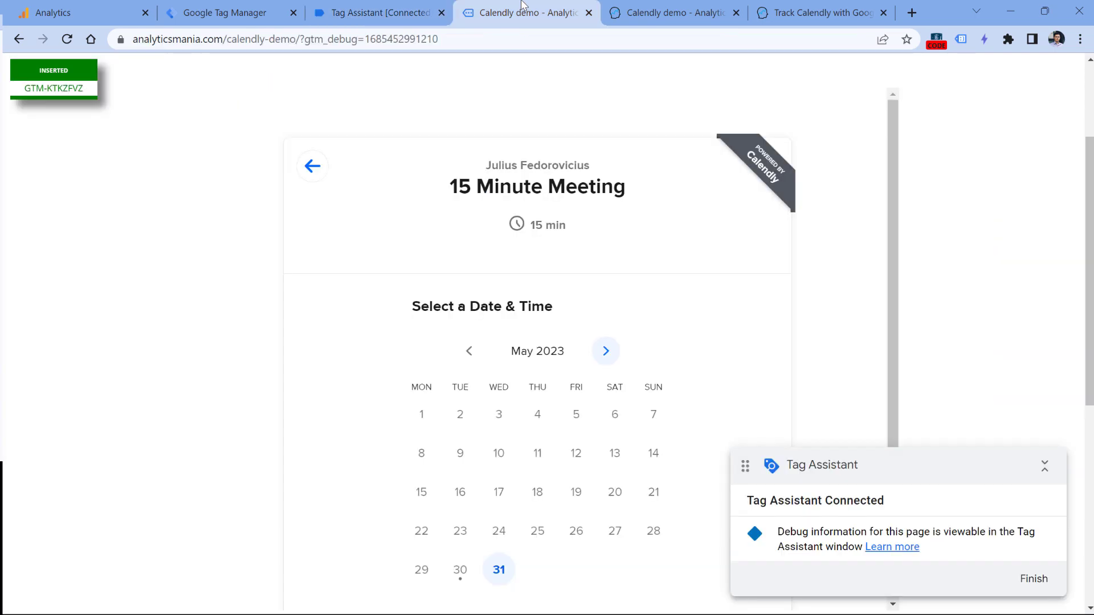
scroll(566, 167, down, 3)
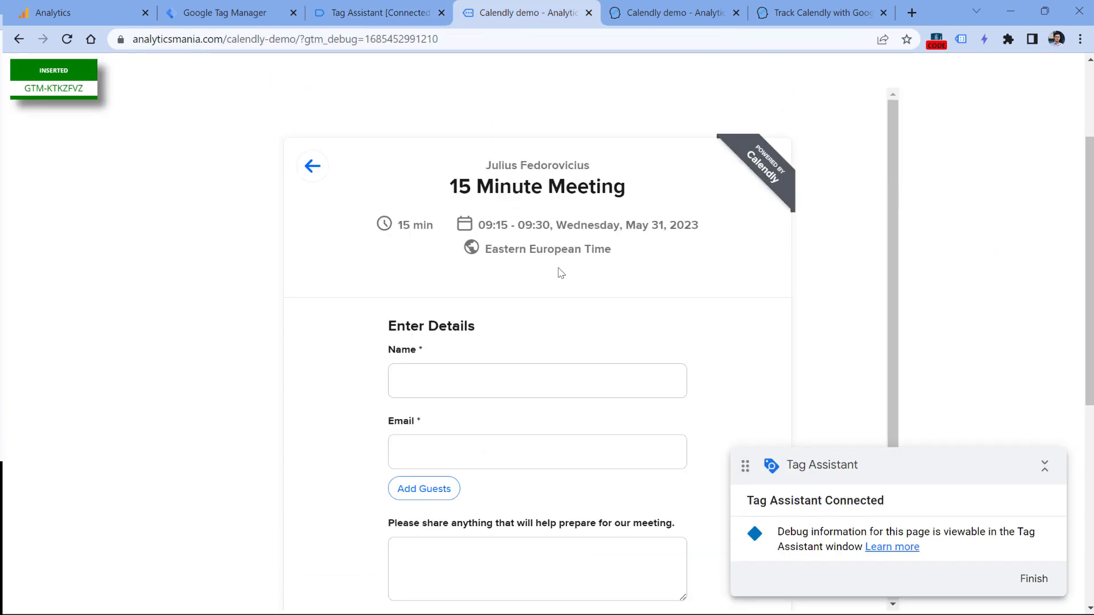
scroll(559, 271, down, 3)
click(326, 5)
click(91, 295)
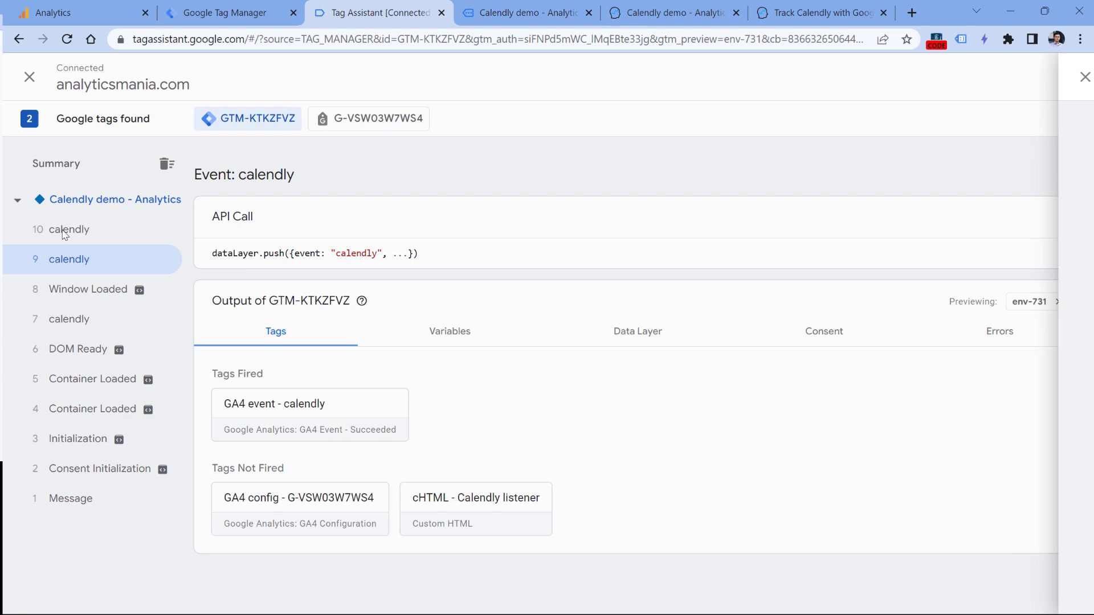
click(80, 229)
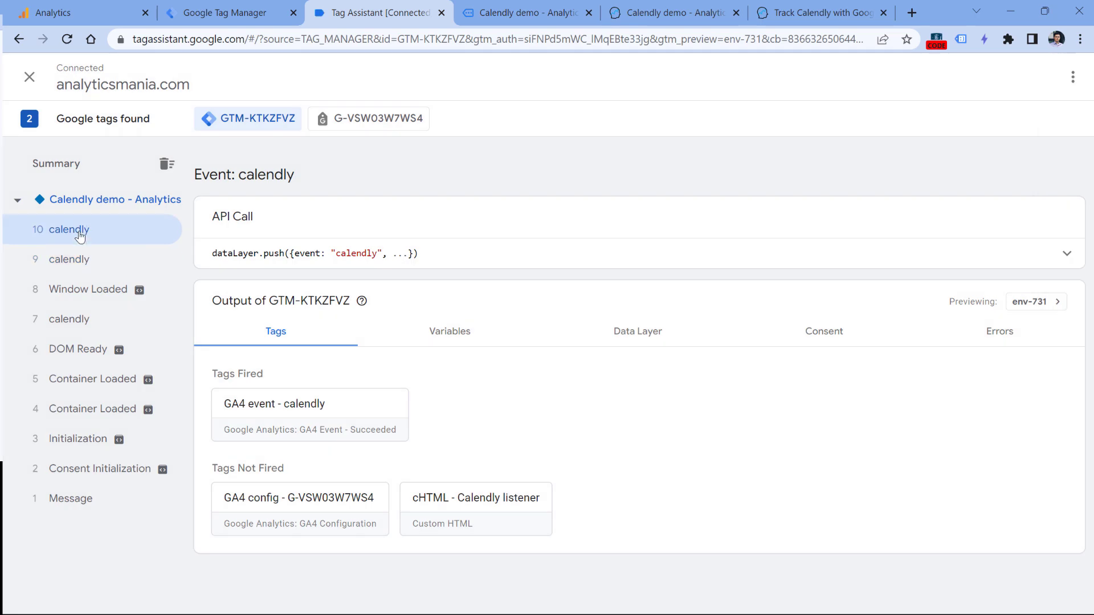
click(313, 414)
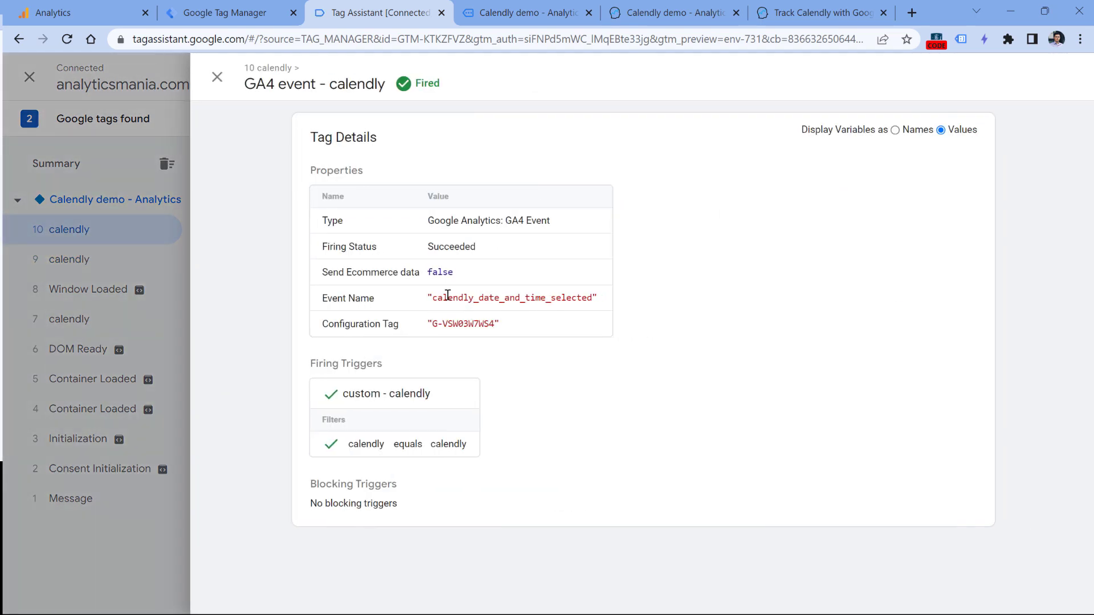
- Fill the Calendly booking form with a test name and e-mail and schedule the meeting
click(526, 12)
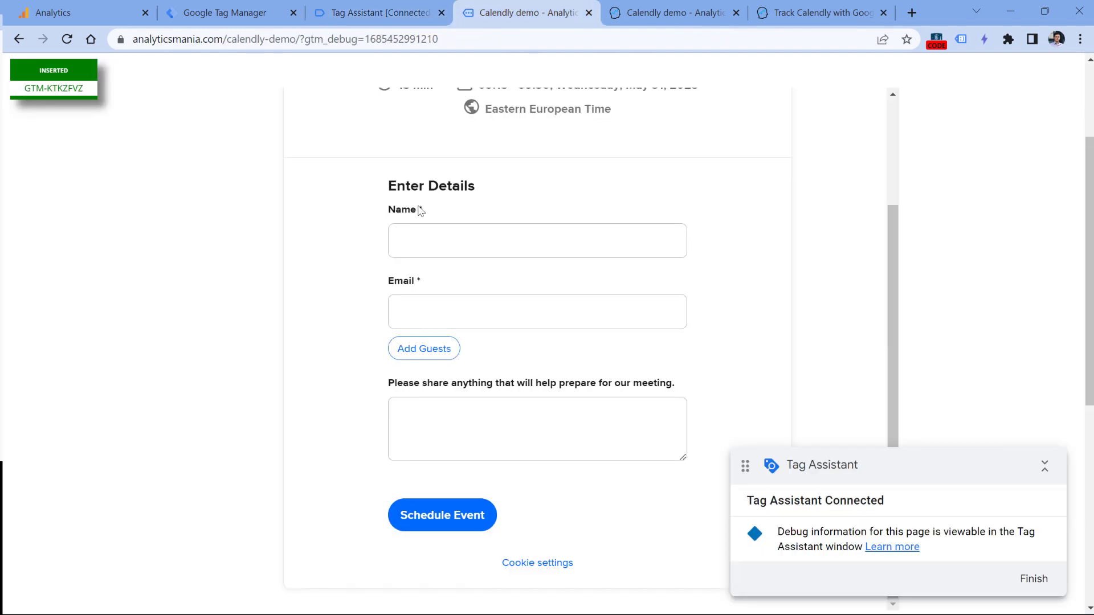
click(443, 240)
text(test)
key(Tab)
text(test@te)
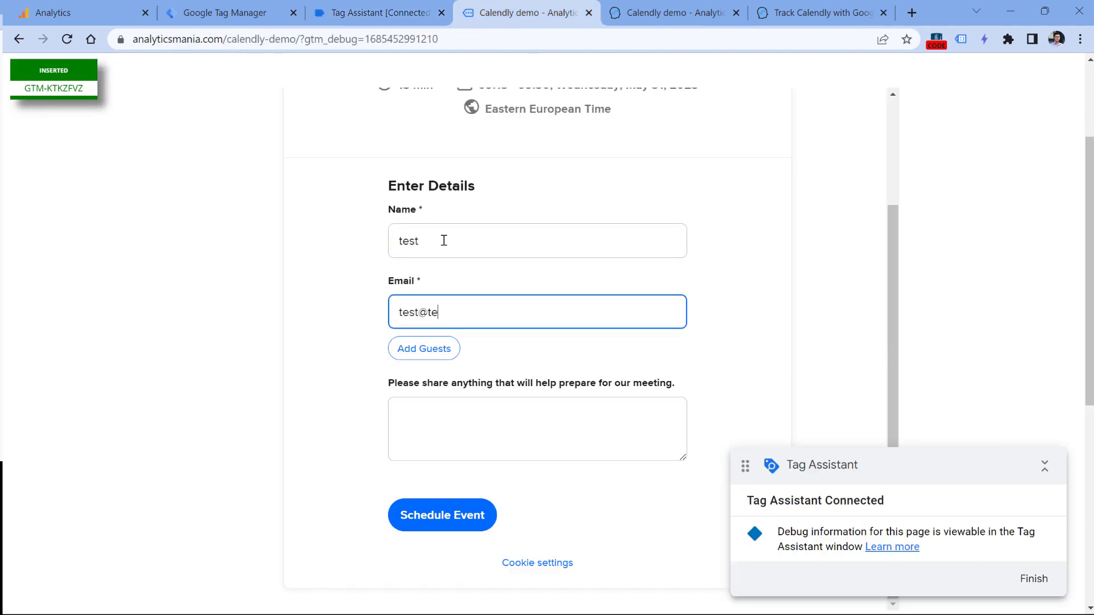
text(st.com)
click(436, 516)
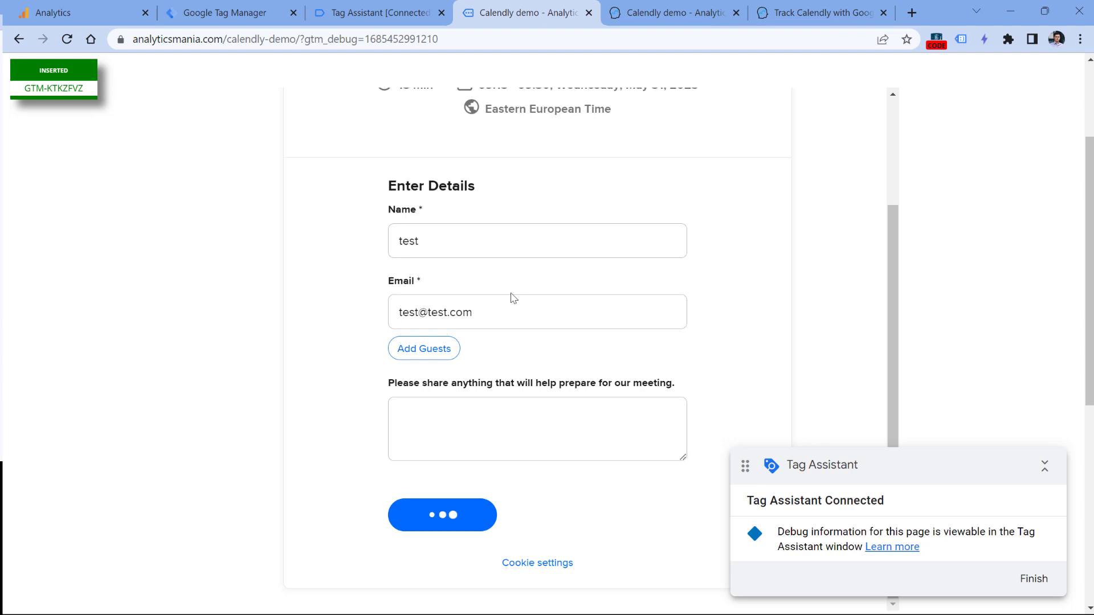
- Confirm the GA4 calendly tag fired on event 11, calendly_event_scheduled
click(377, 11)
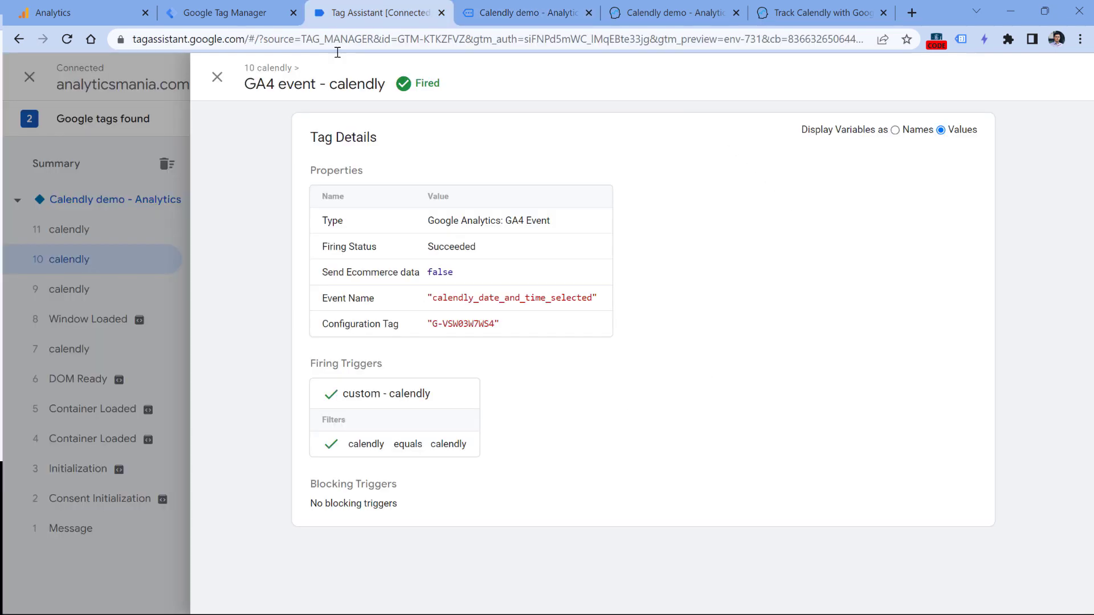
click(105, 278)
click(73, 231)
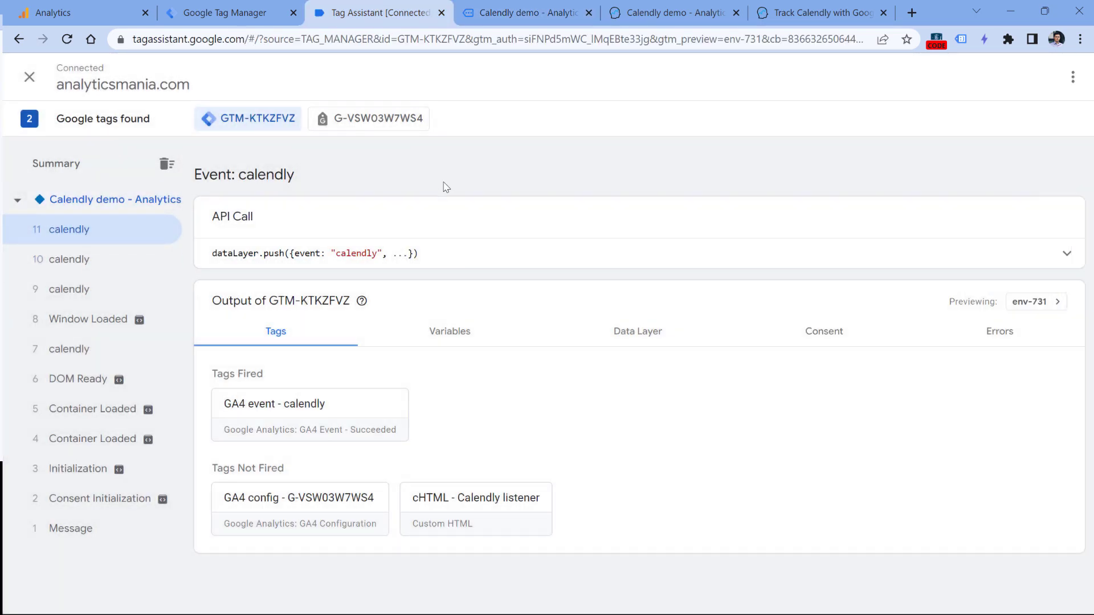
click(349, 402)
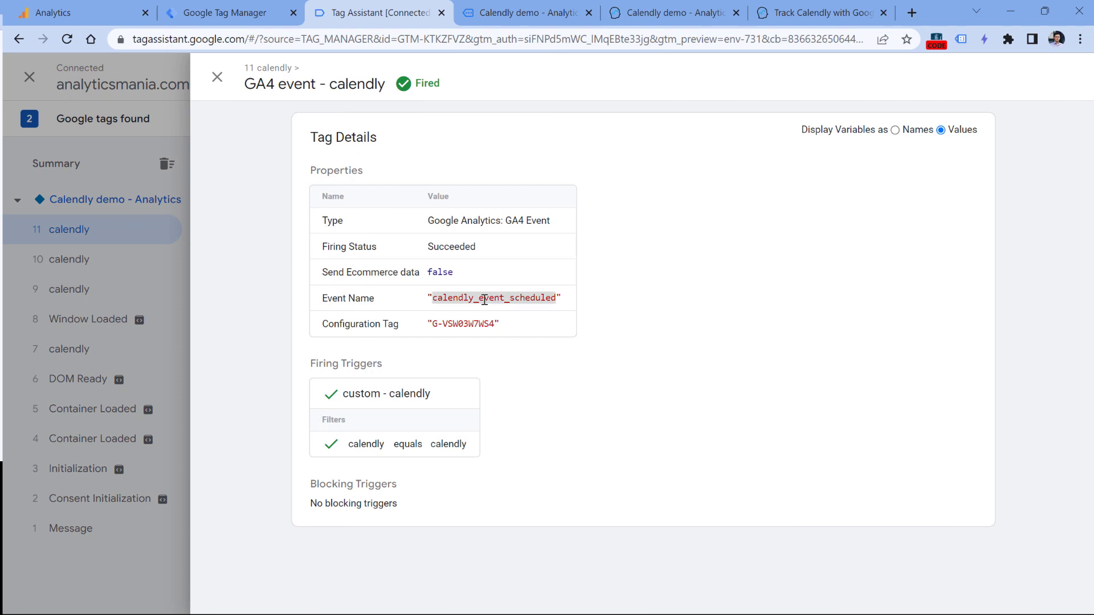
click(217, 77)
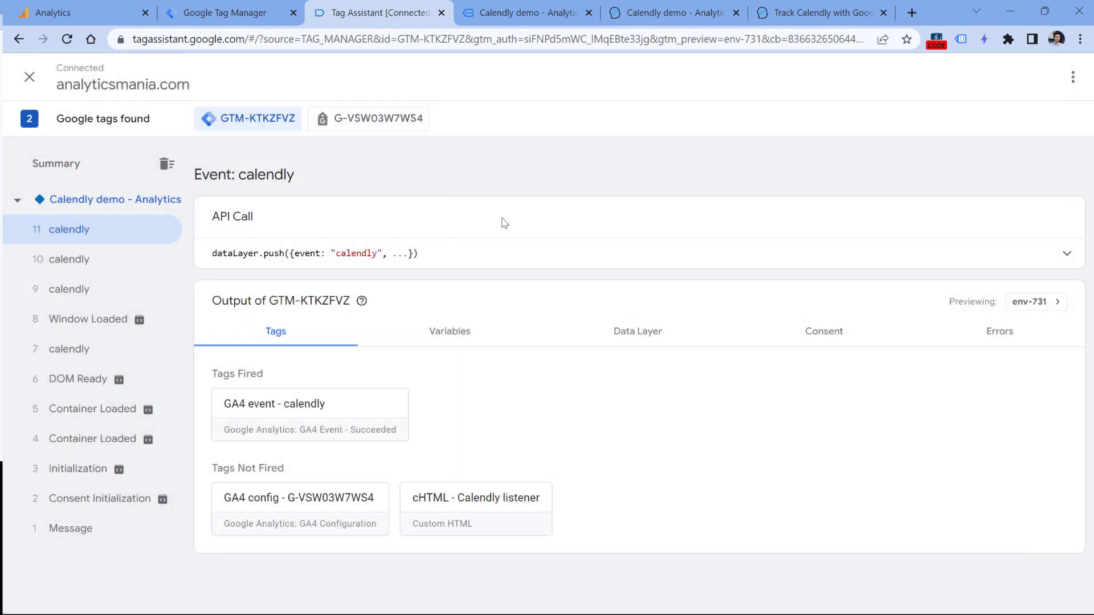
- Open DebugView from the Google Analytics admin settings to view incoming Calendly events
click(77, 9)
click(31, 584)
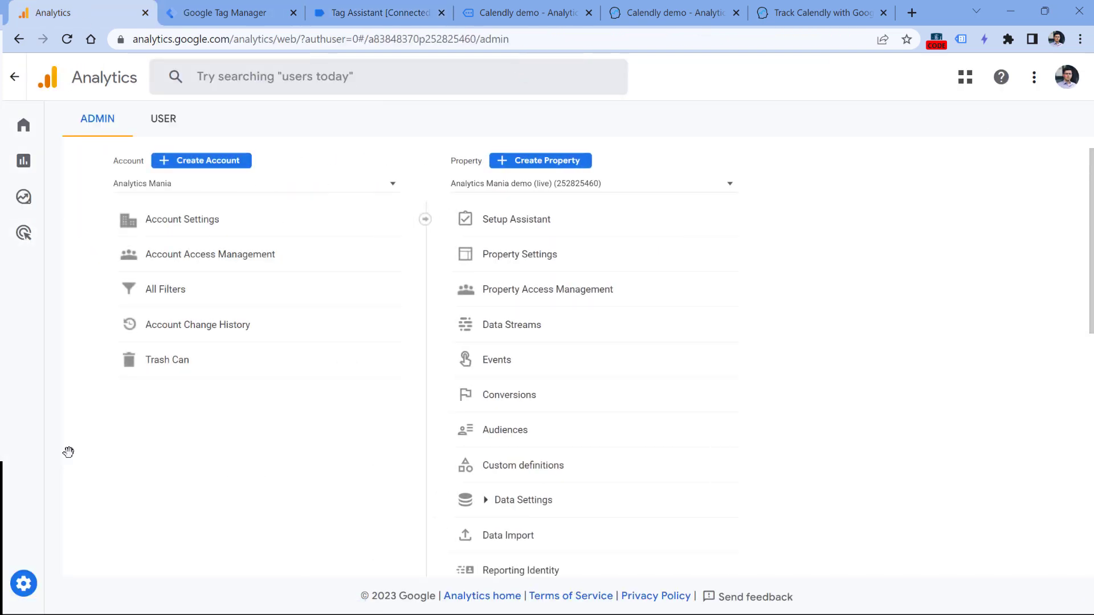
scroll(559, 262, down, 4)
click(513, 486)
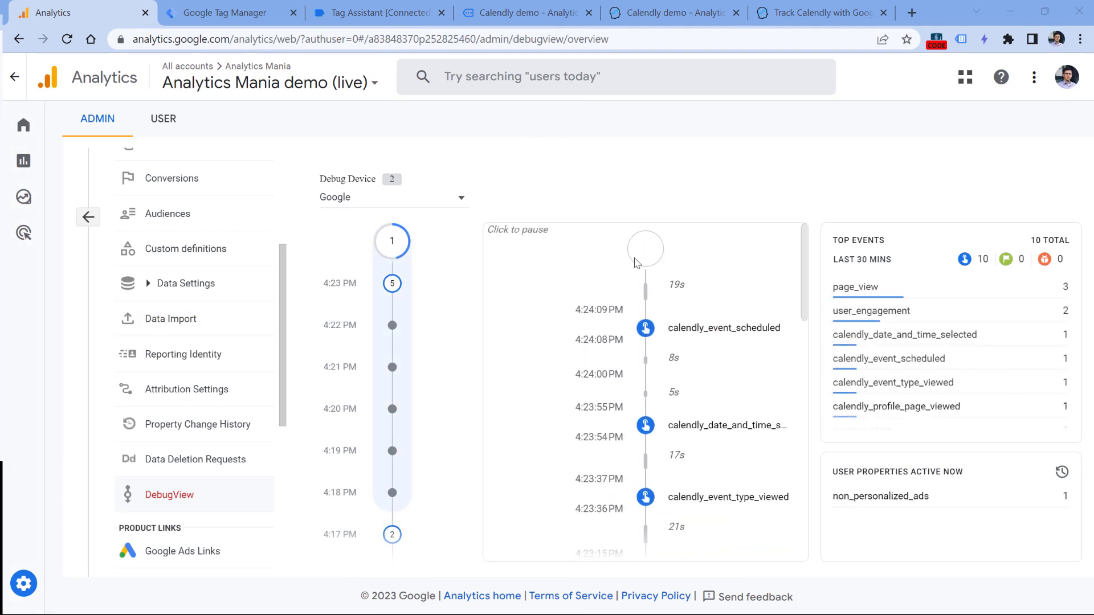
scroll(673, 354, down, 3)
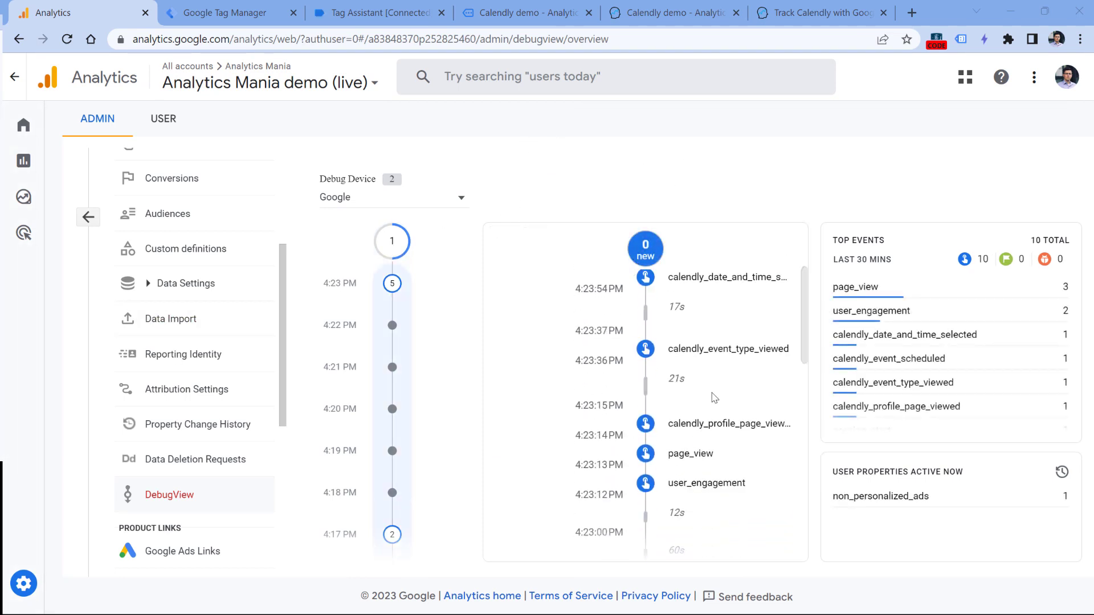
scroll(722, 362, up, 3)
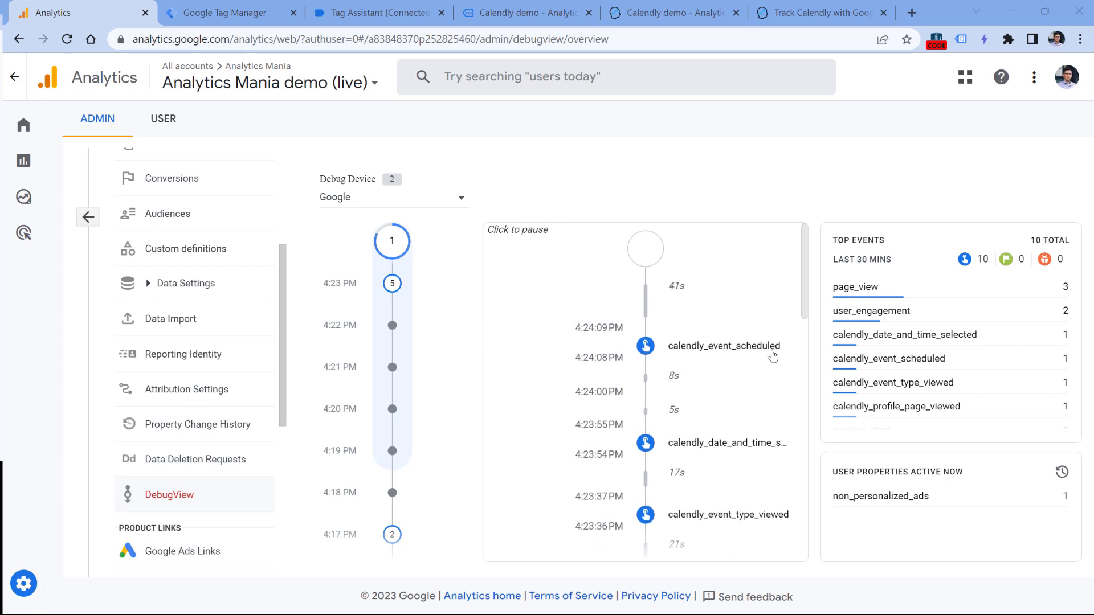
- Copy the calendly_date_and_time_selected and calendly_event_scheduled event names from DebugView
drag(833, 336, 956, 336)
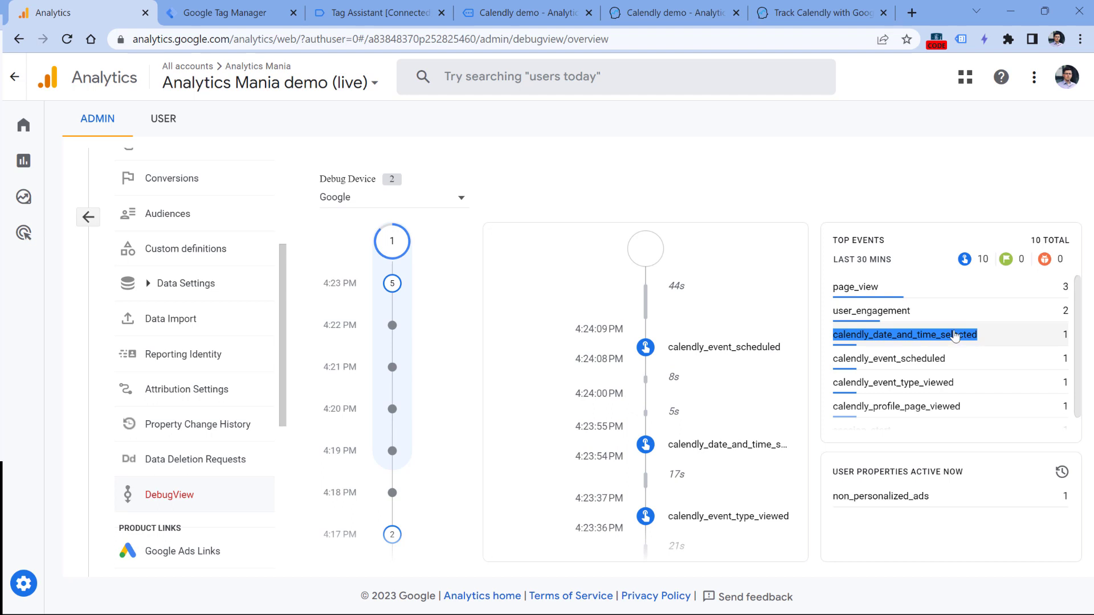
right_click(956, 336)
click(899, 343)
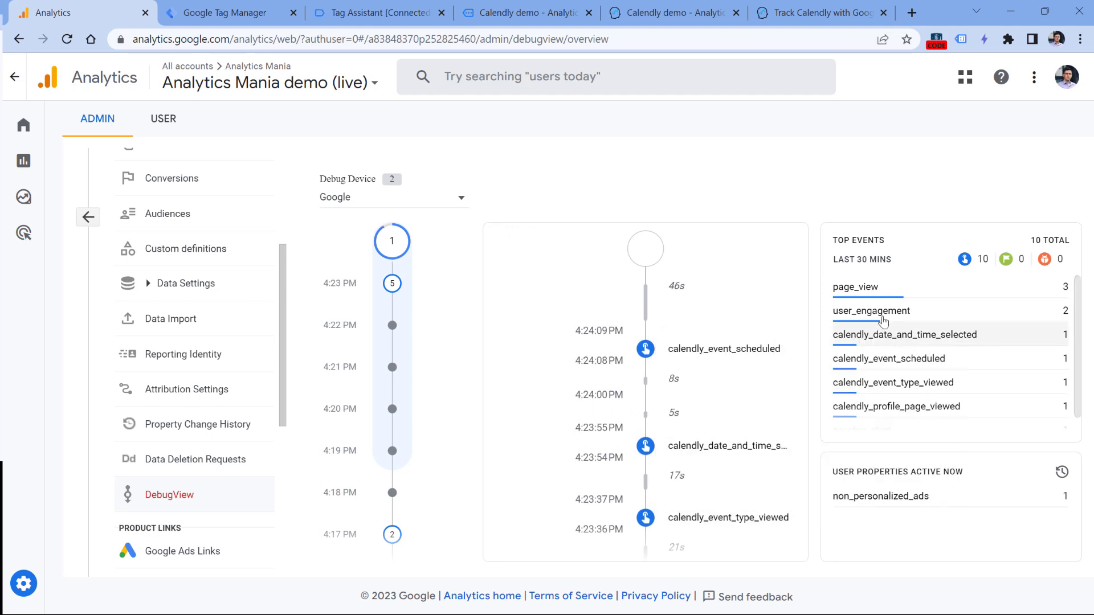
drag(833, 359, 944, 366)
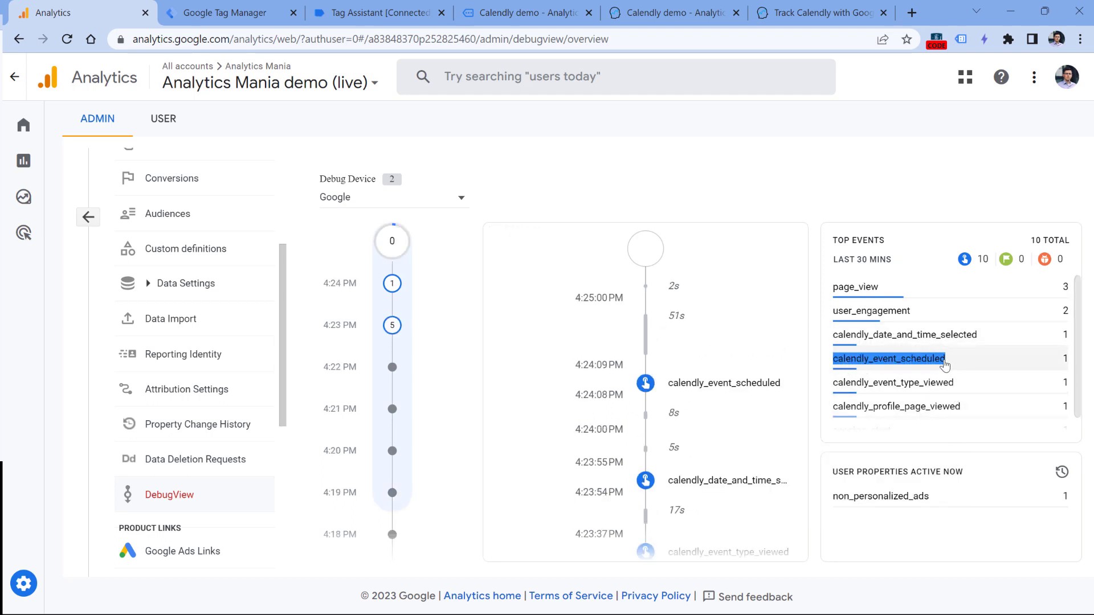
right_click(944, 366)
click(831, 373)
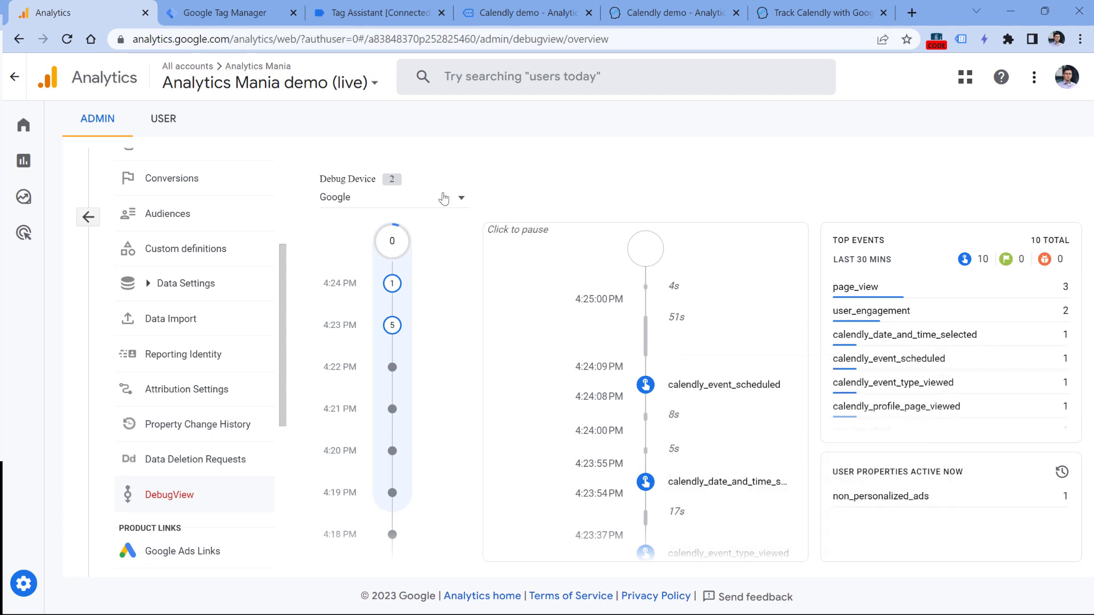
- Add calendly_event_scheduled as a new conversion event on the Conversions page and save it
click(174, 182)
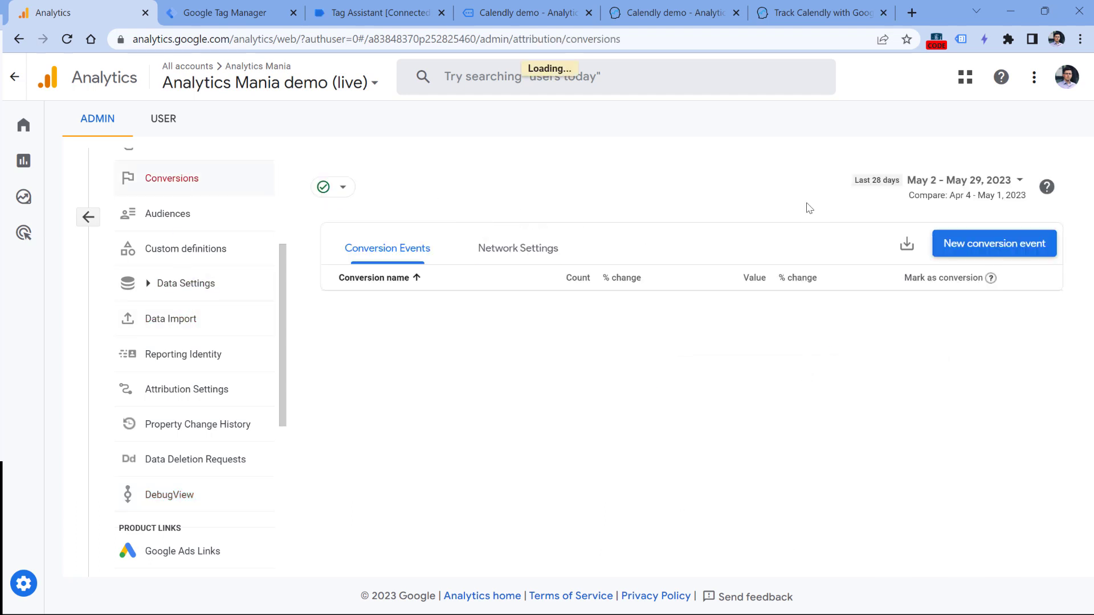
click(983, 250)
text(calendly)
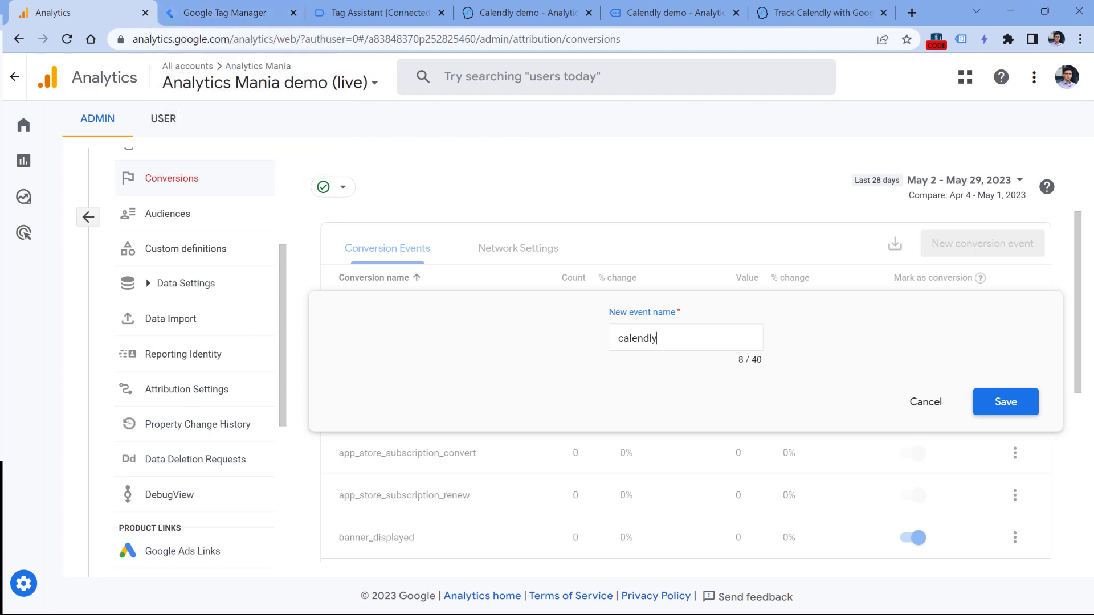
text(_event)
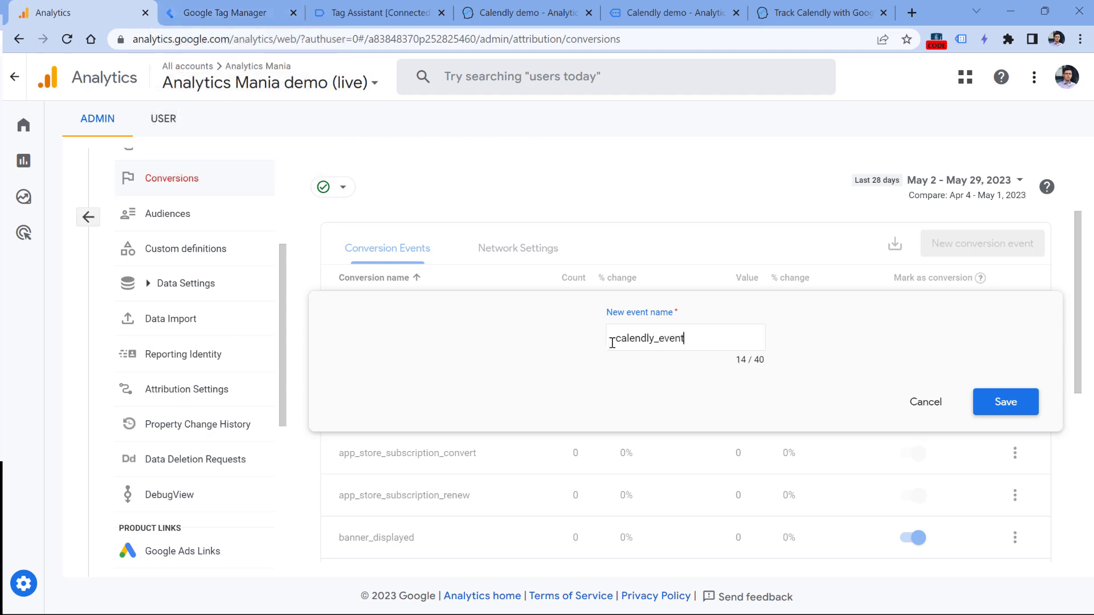
text(_scheduled)
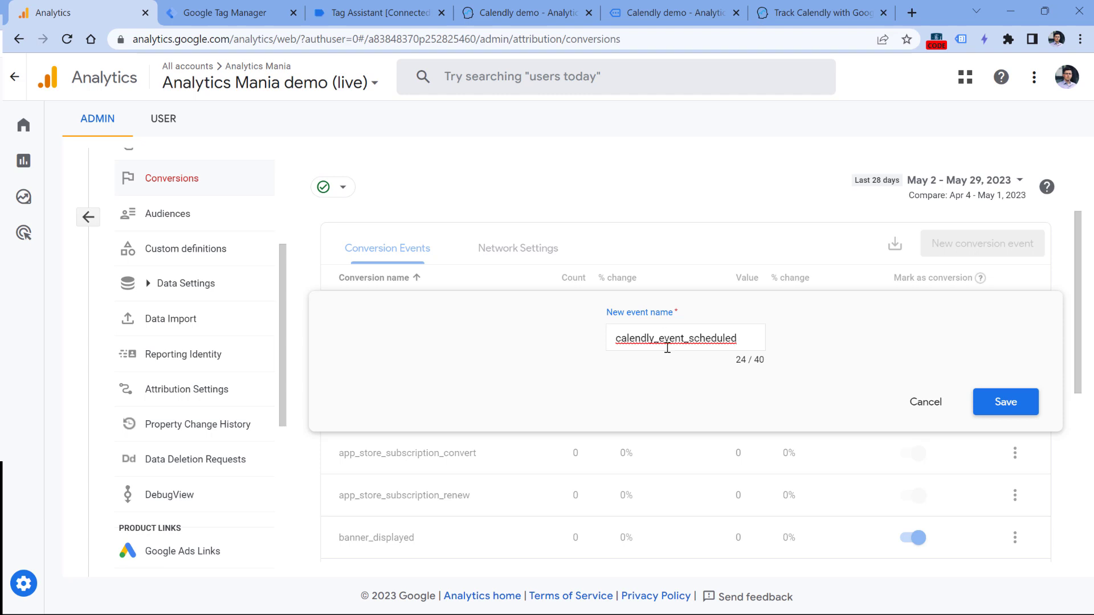
click(1007, 404)
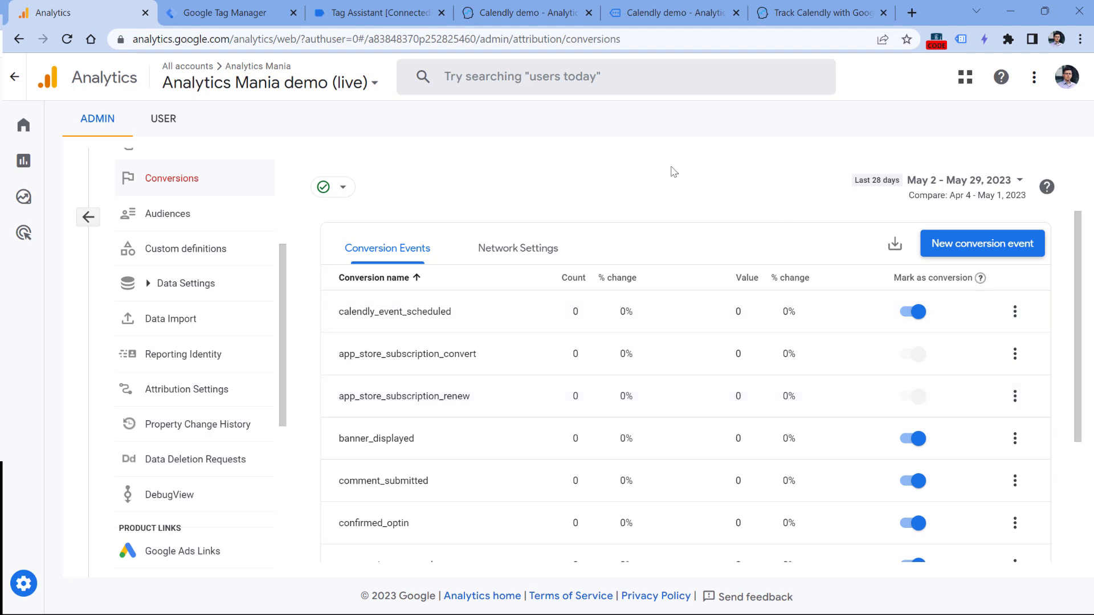
- Open DebugView, keep only the debug-mode Calendly demo page, and choose 15 Minute Meeting
click(174, 498)
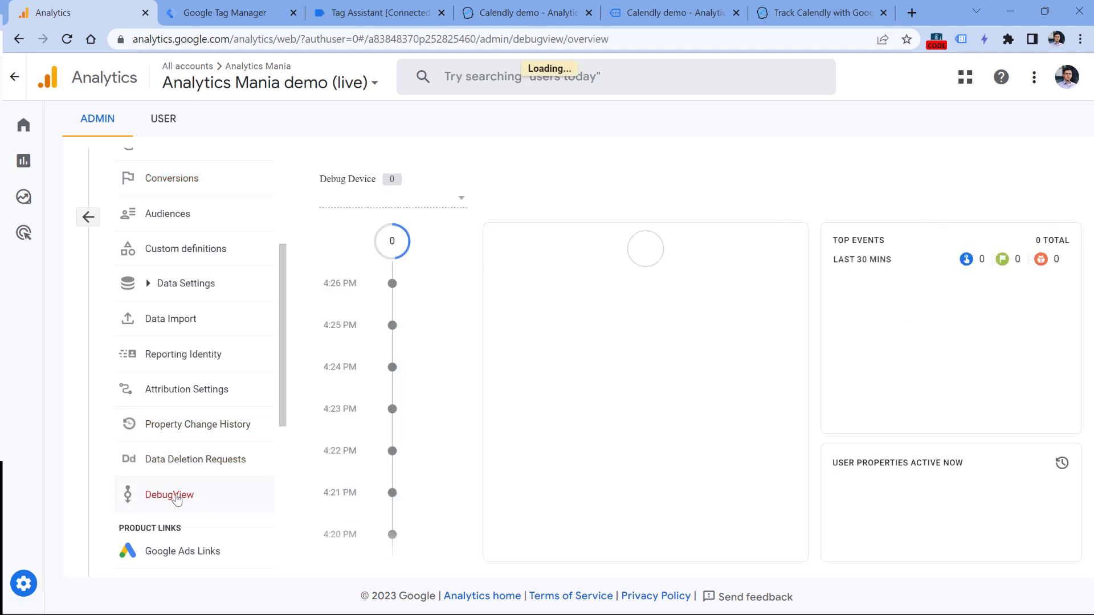
click(525, 6)
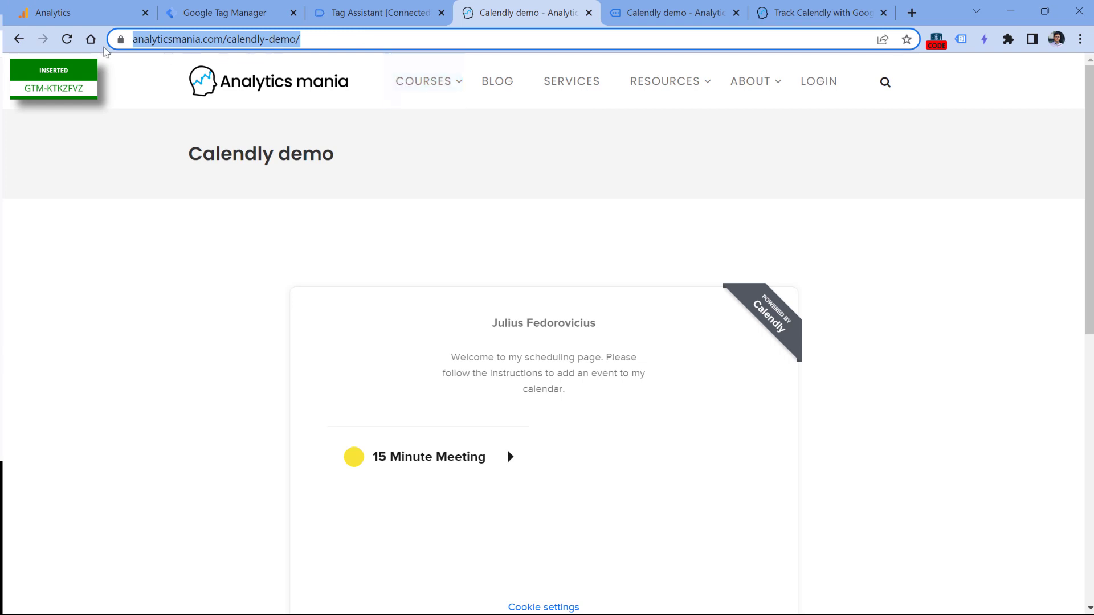
click(679, 4)
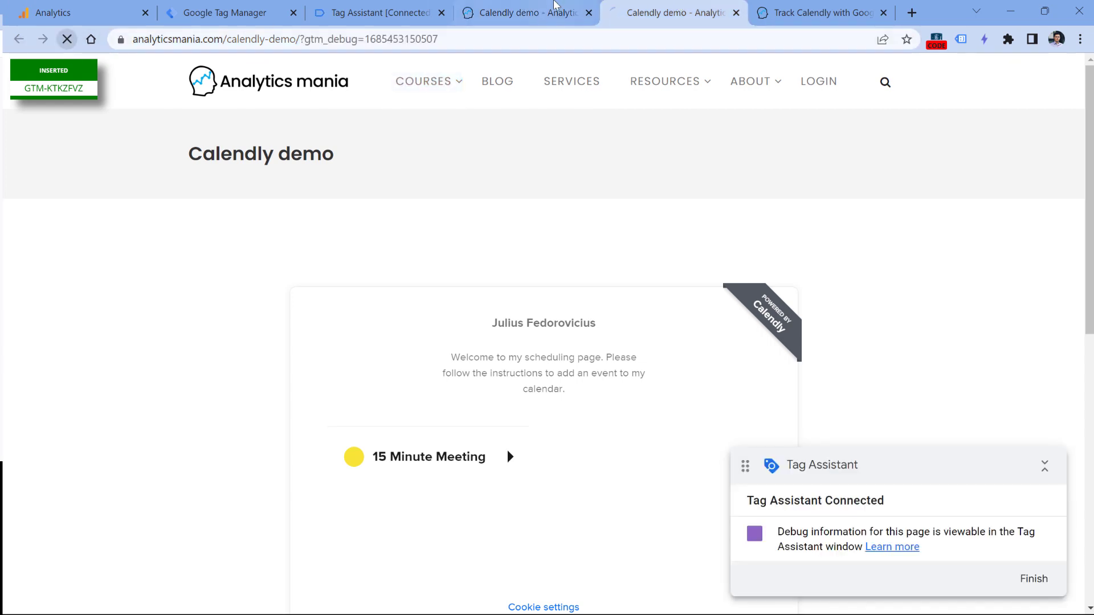
click(589, 13)
scroll(432, 317, down, 3)
click(432, 317)
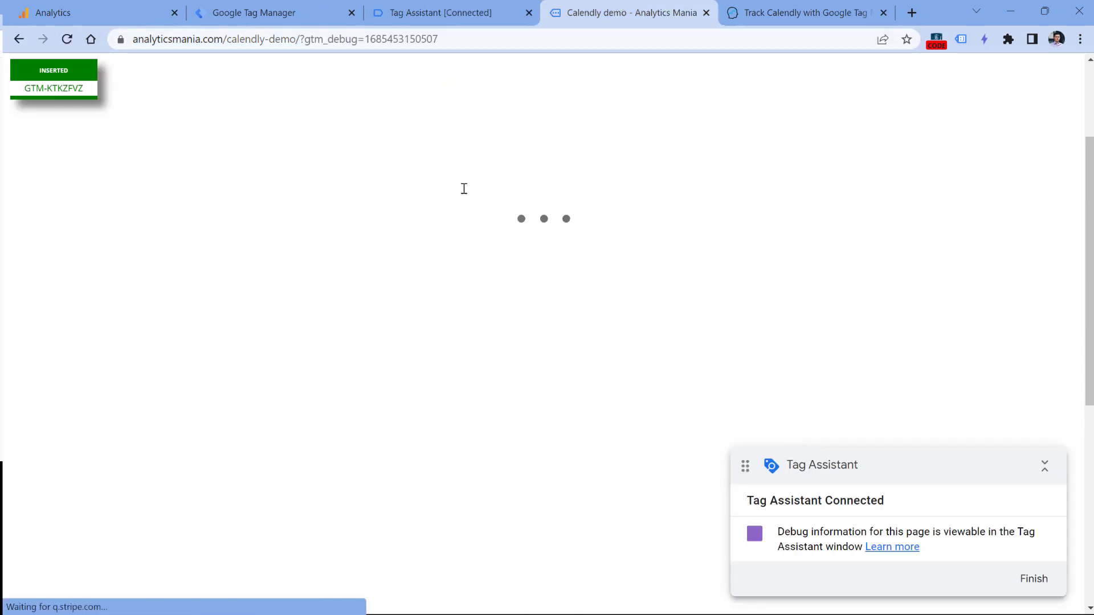
- Book May 31 at 09:30 with a test name and e-mail and schedule the event
scroll(496, 262, down, 5)
scroll(517, 269, down, 2)
scroll(753, 251, up, 2)
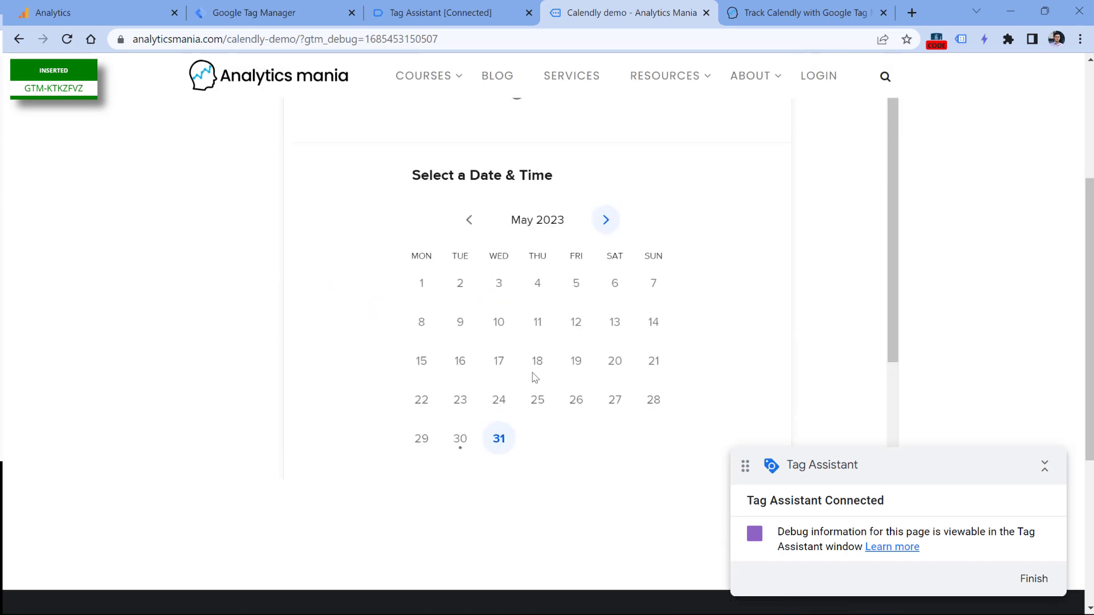
click(499, 440)
click(684, 278)
click(721, 271)
text(test)
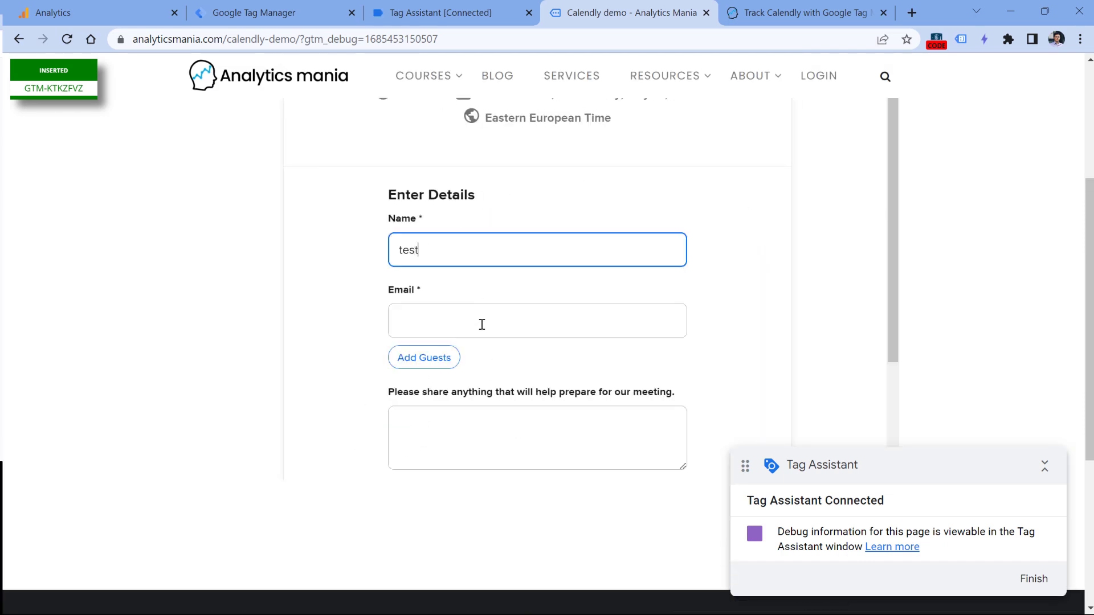
click(481, 323)
text(test@test.com)
scroll(490, 296, down, 2)
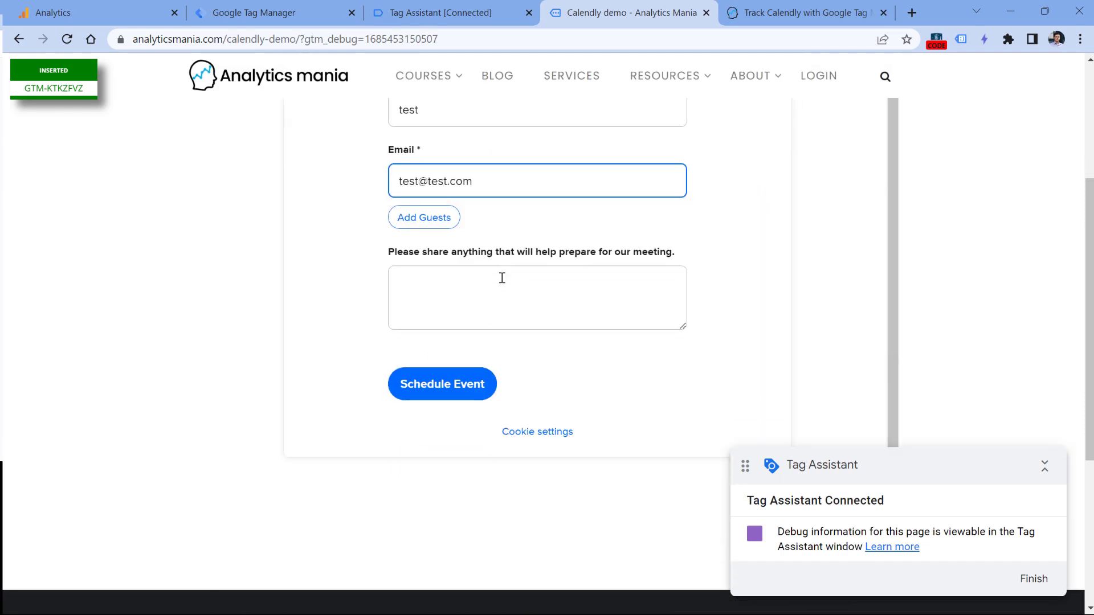
click(445, 394)
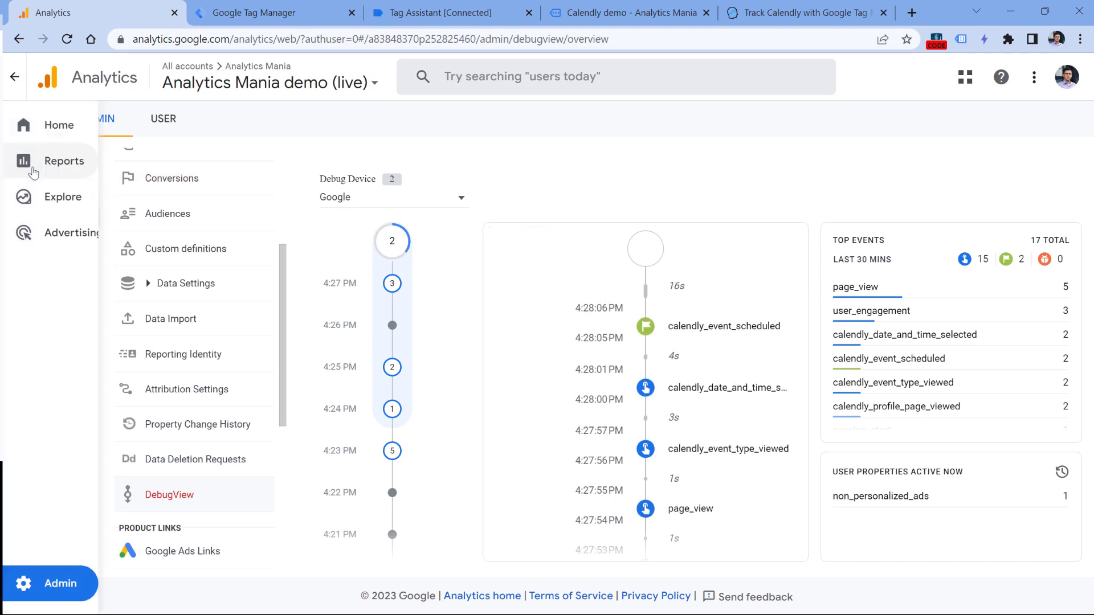
- Open the Engagement > Events report and page through the event names table
click(47, 166)
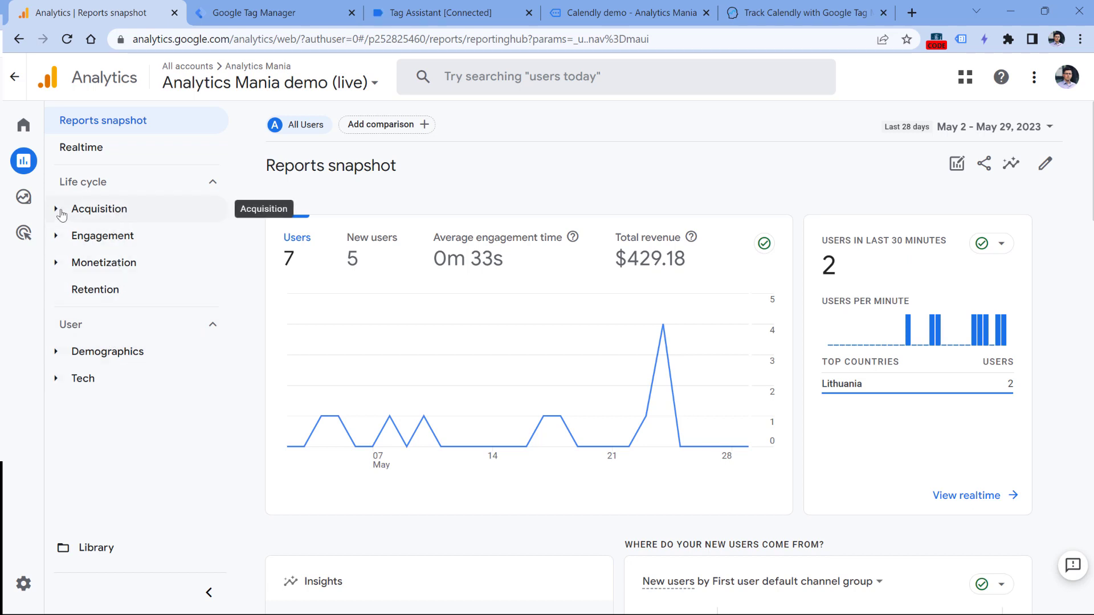
click(57, 212)
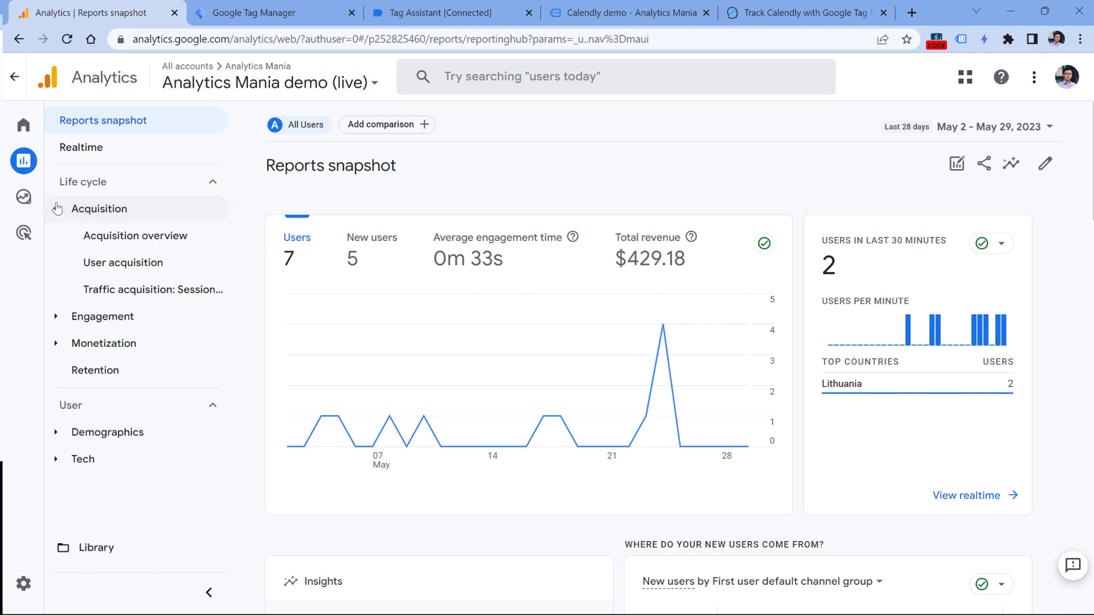
click(59, 319)
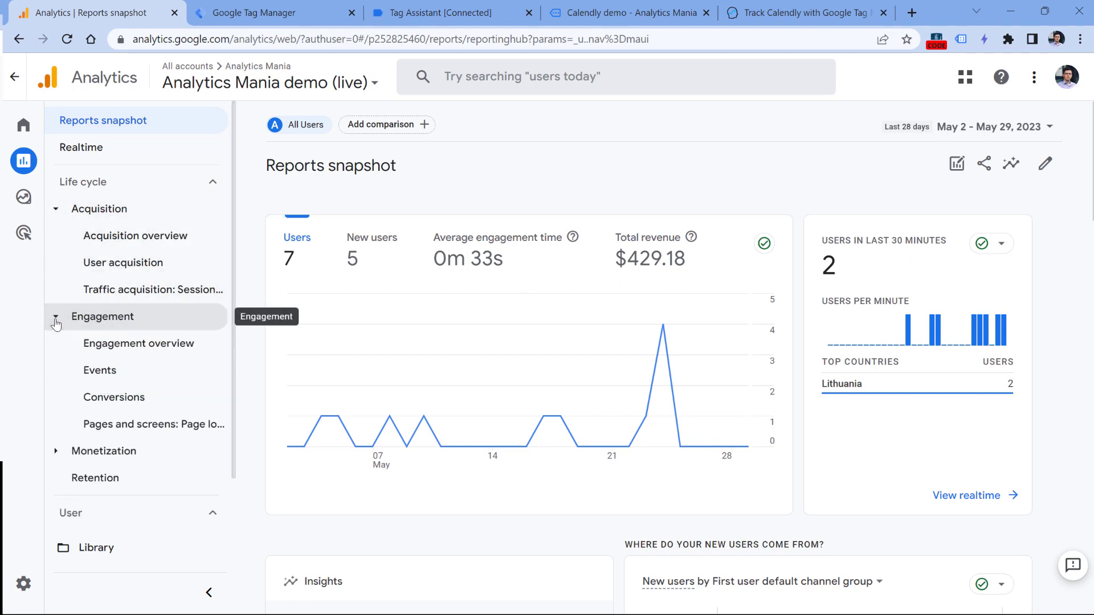
click(101, 371)
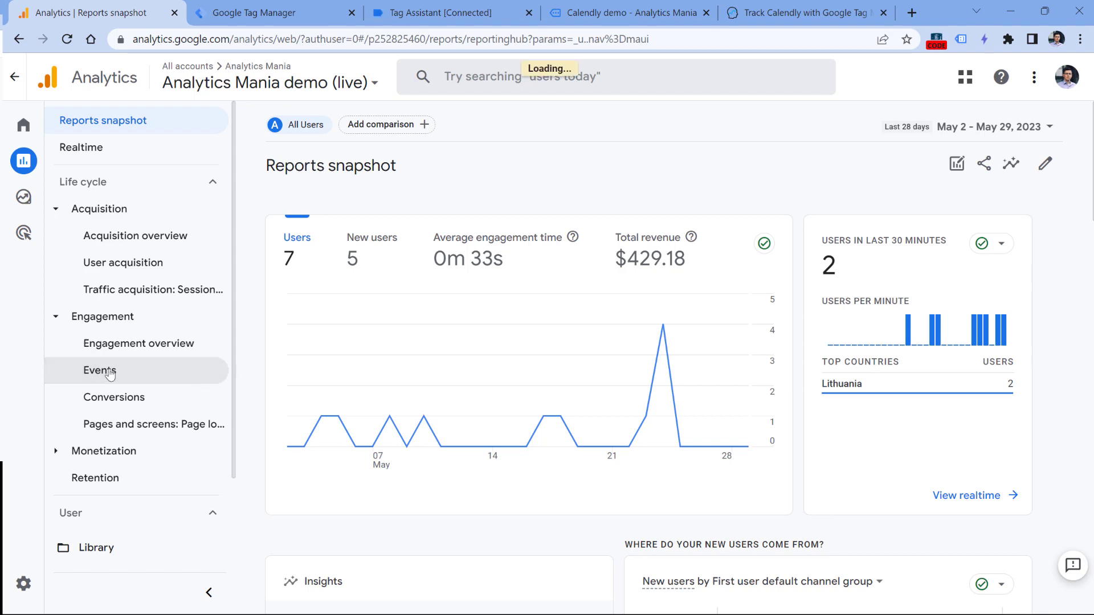
scroll(496, 285, down, 6)
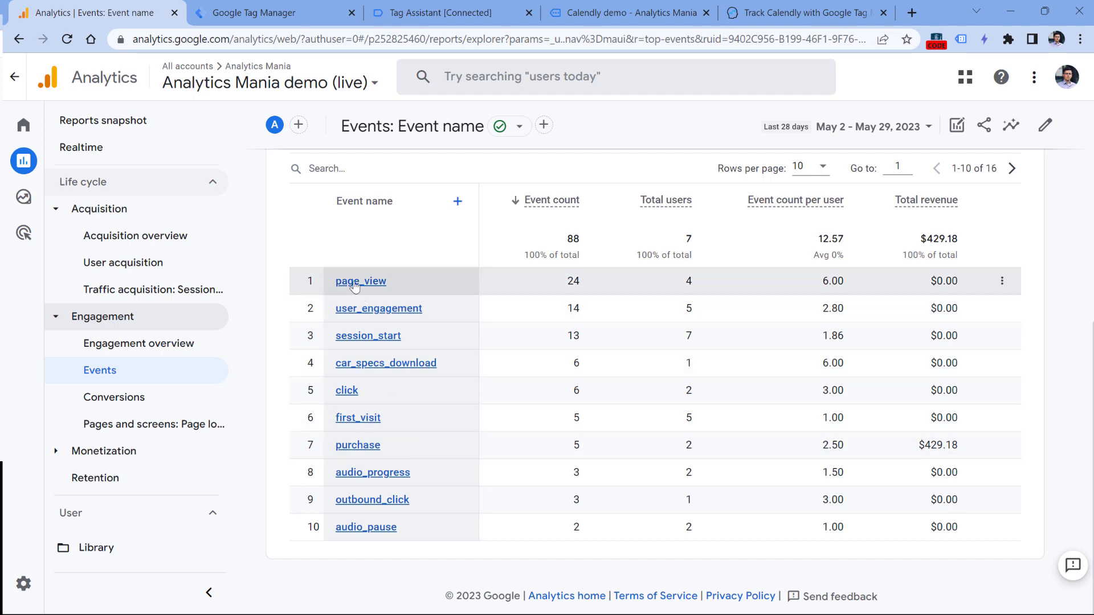
click(1013, 168)
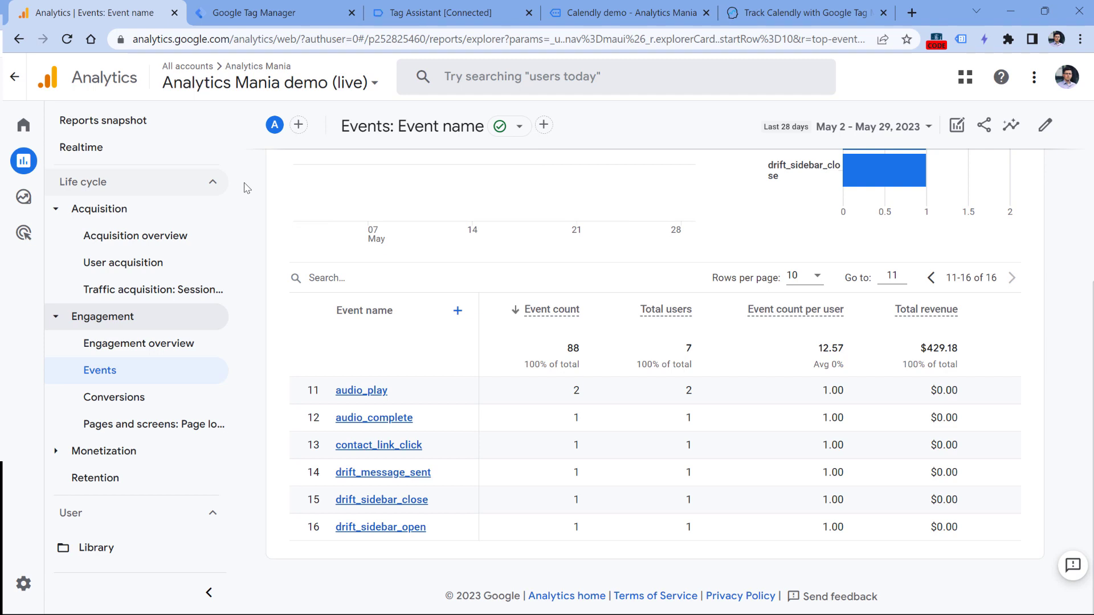
- Open the Traffic acquisition report and set its date range to Last calendar year
click(135, 290)
click(872, 126)
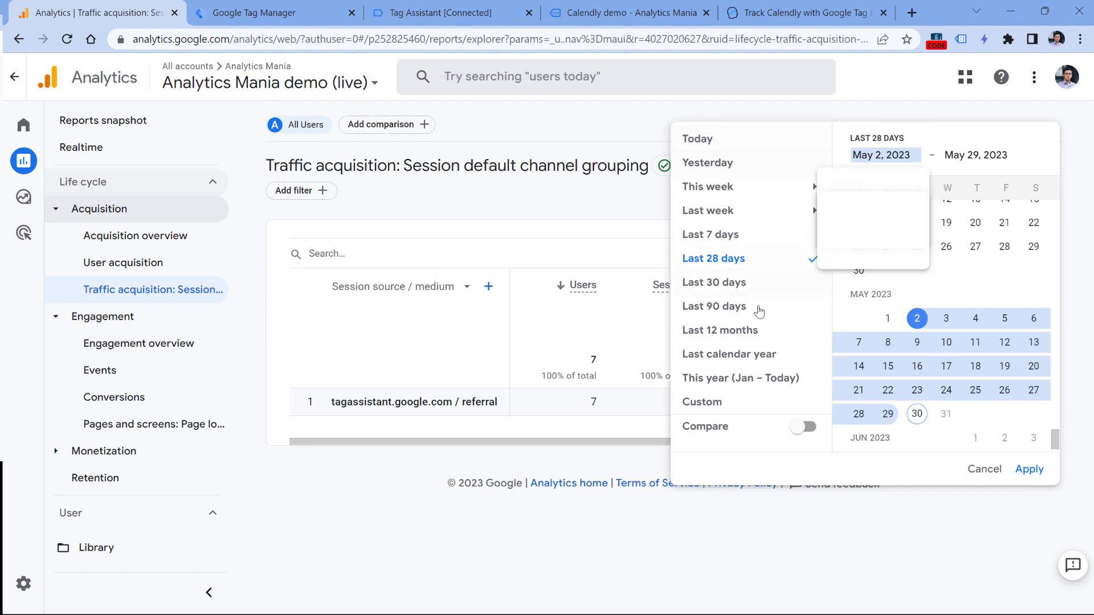
click(729, 354)
click(1030, 469)
- Set the Conversions column to count only calendly_event_scheduled
scroll(430, 460, down, 2)
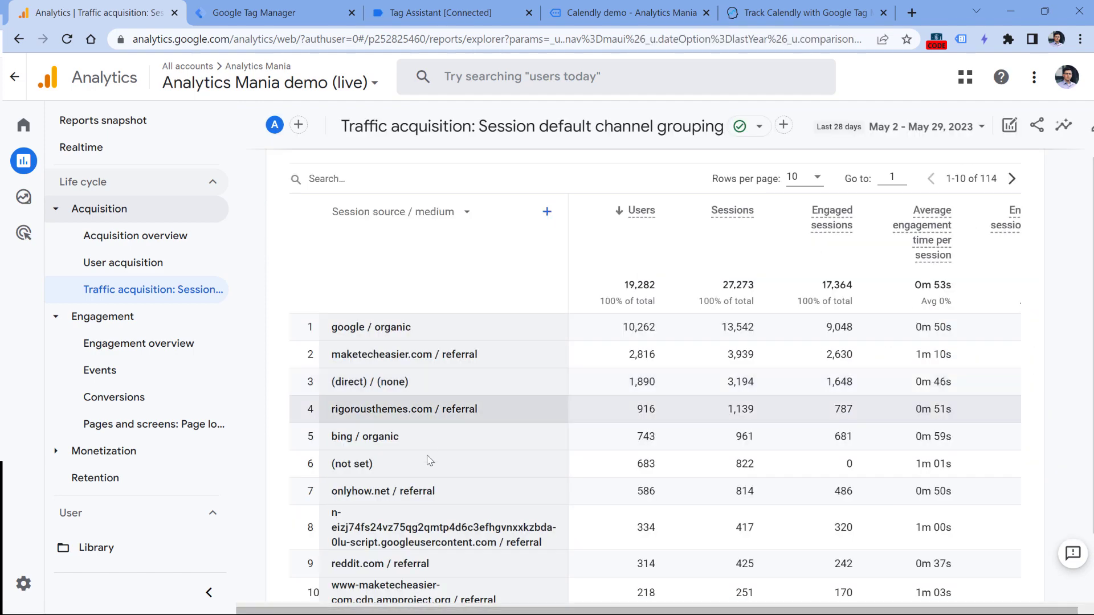
scroll(748, 367, down, 2)
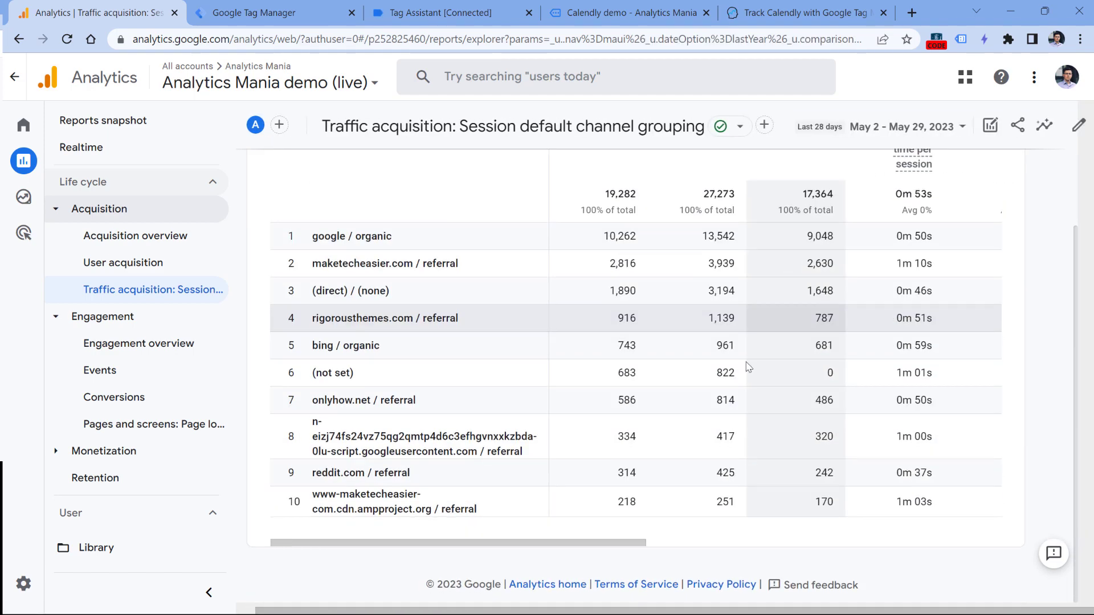
scroll(748, 367, right, 5)
scroll(914, 453, up, 2)
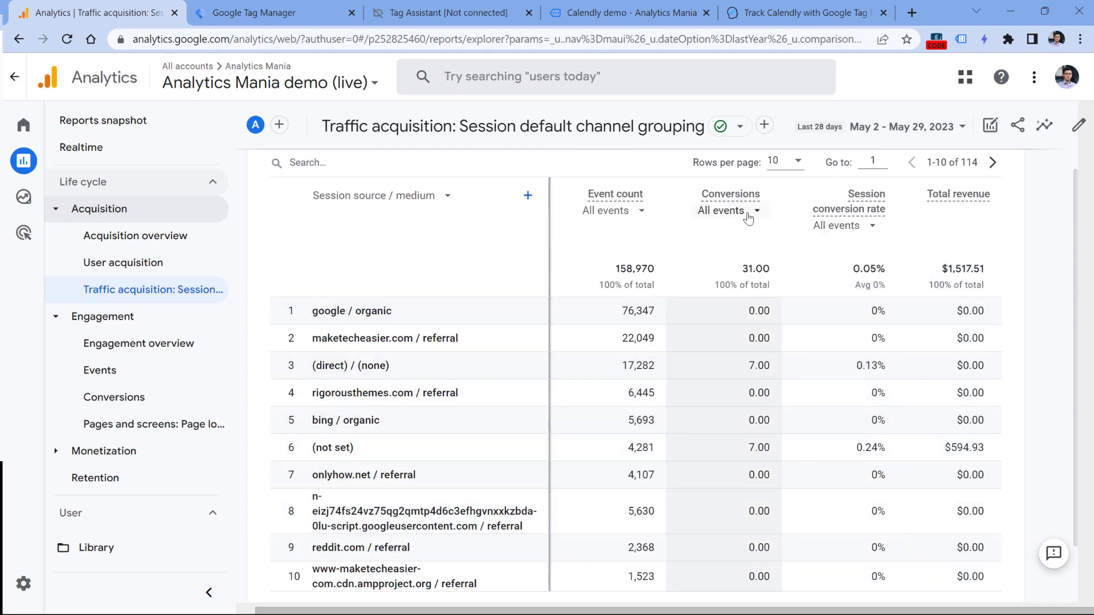
click(748, 215)
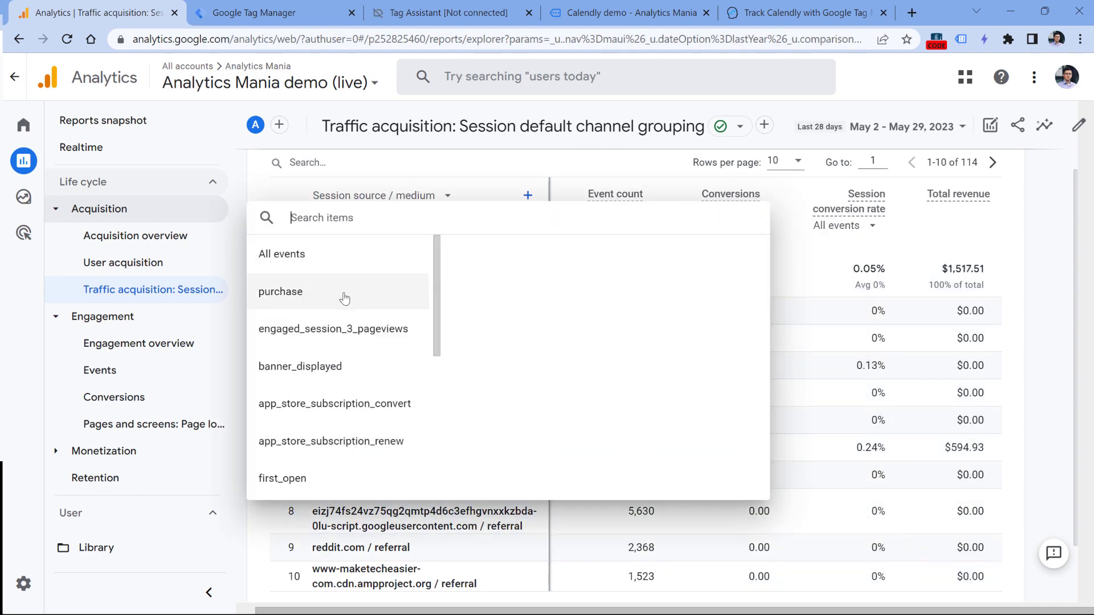
scroll(343, 300, down, 2)
scroll(361, 391, up, 2)
scroll(363, 385, down, 4)
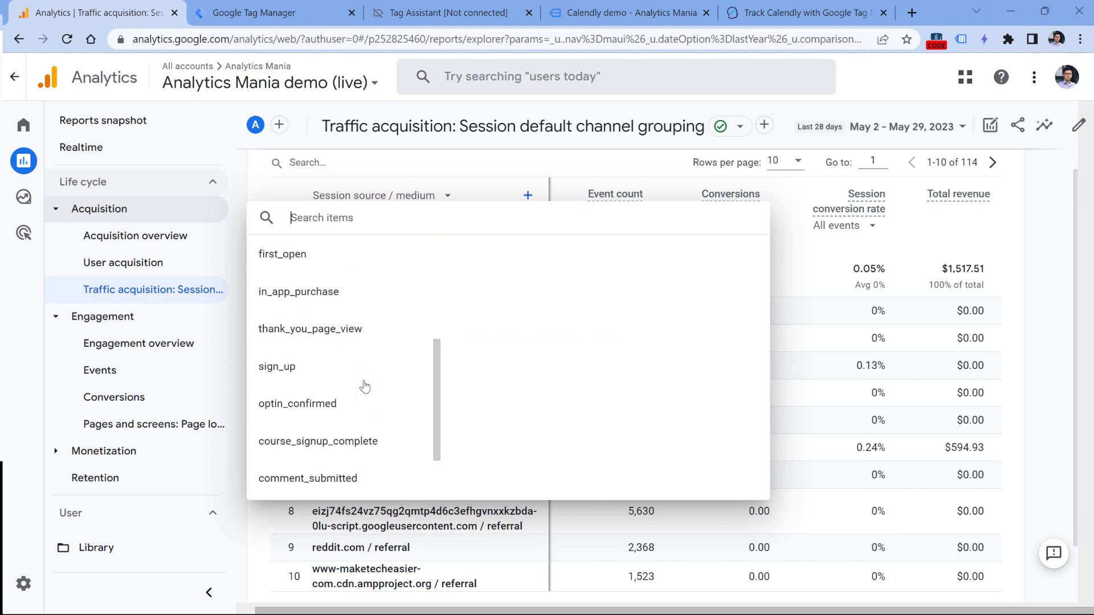
scroll(365, 388, down, 2)
click(336, 482)
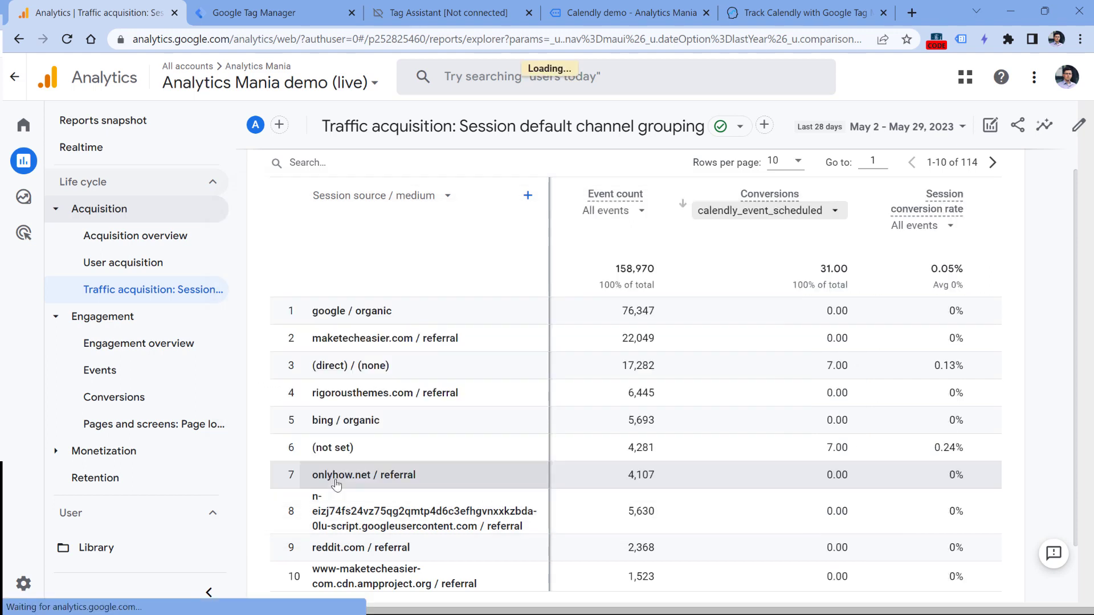